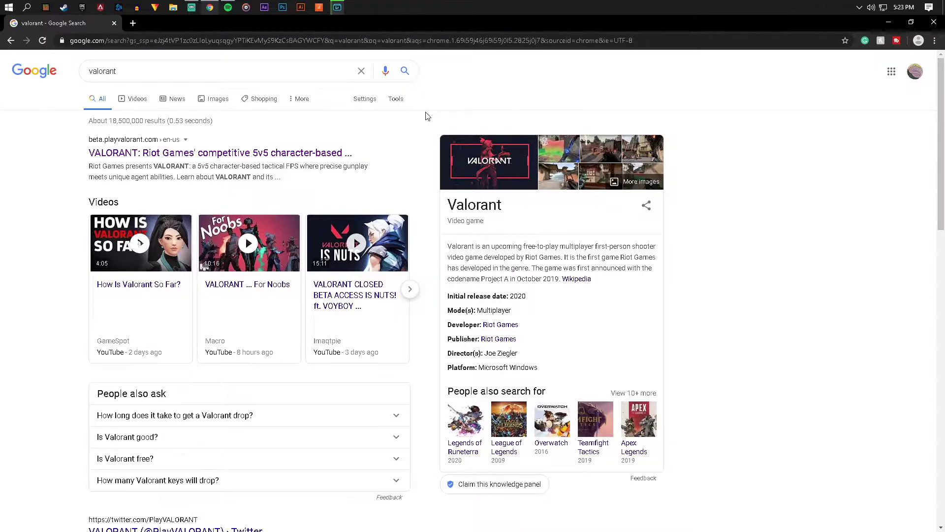
Step: Search Google Images for 'youtube banner size' in a new tab
click(337, 7)
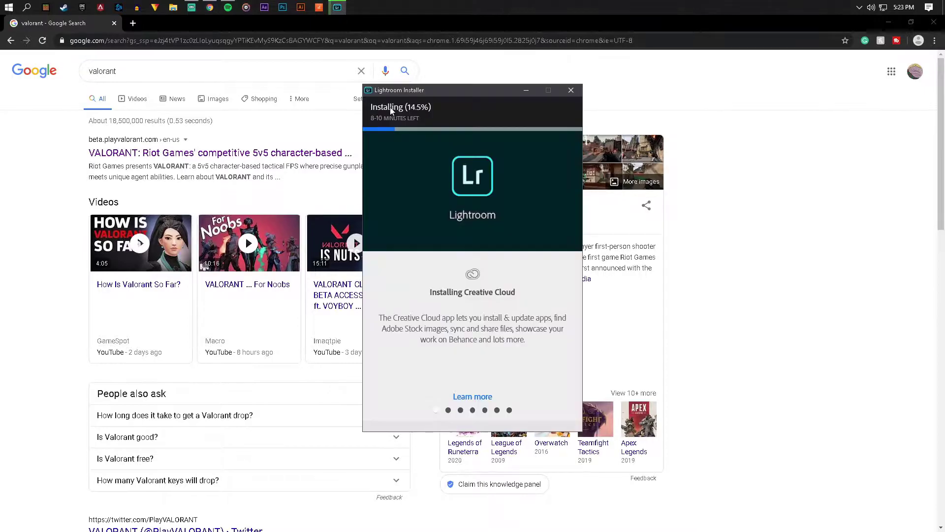
click(764, 195)
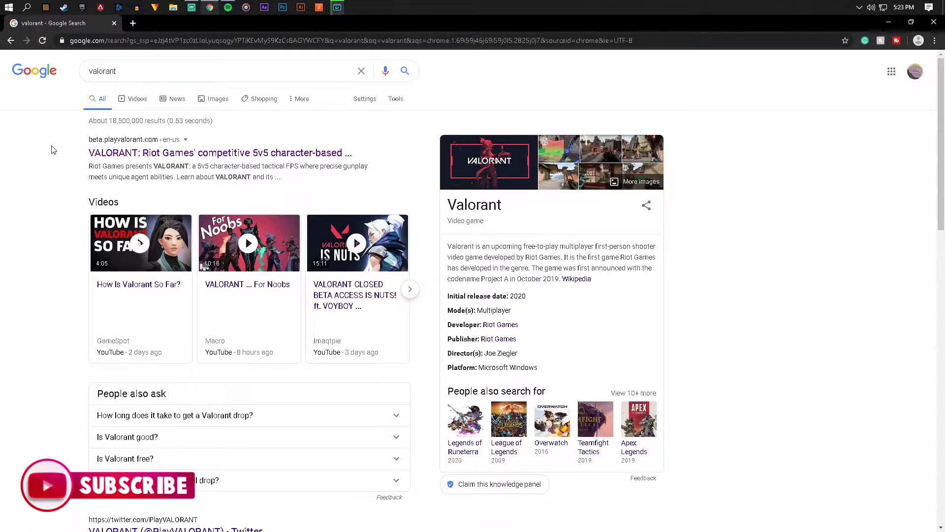
click(133, 24)
text(you)
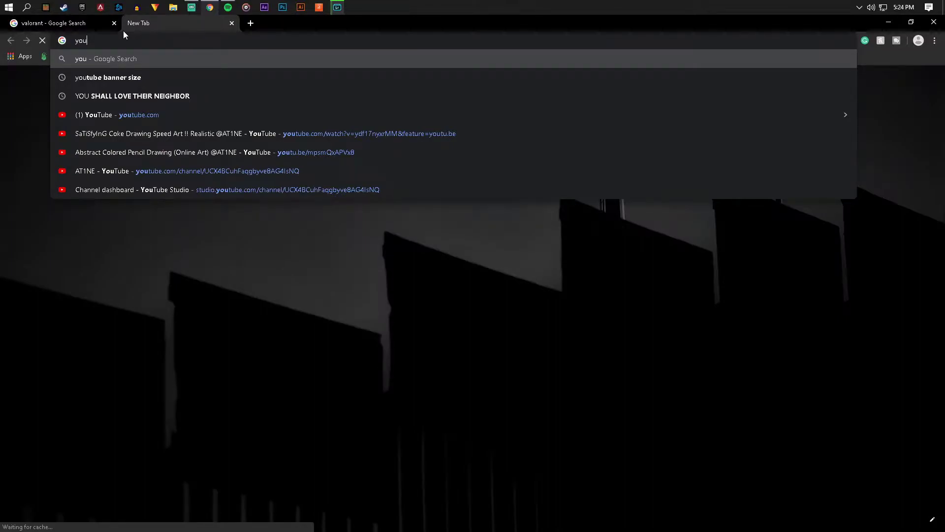
click(125, 78)
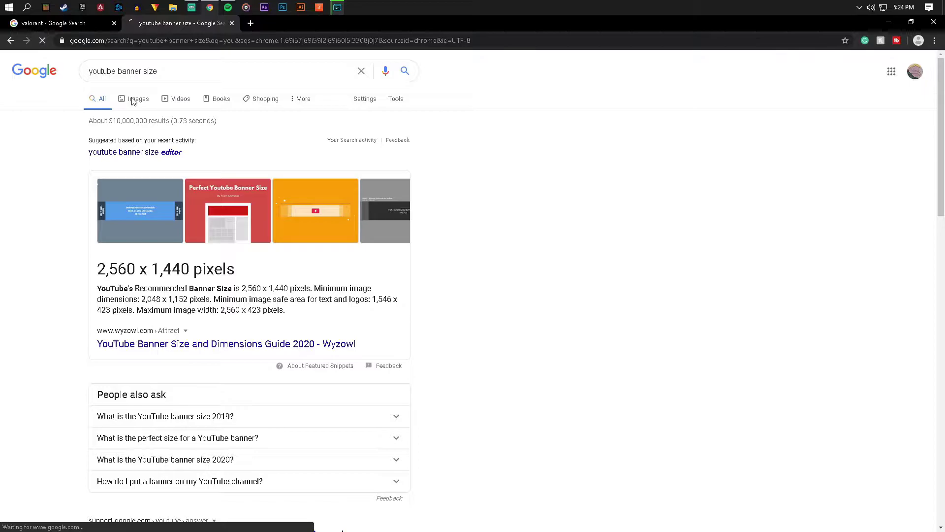
click(133, 100)
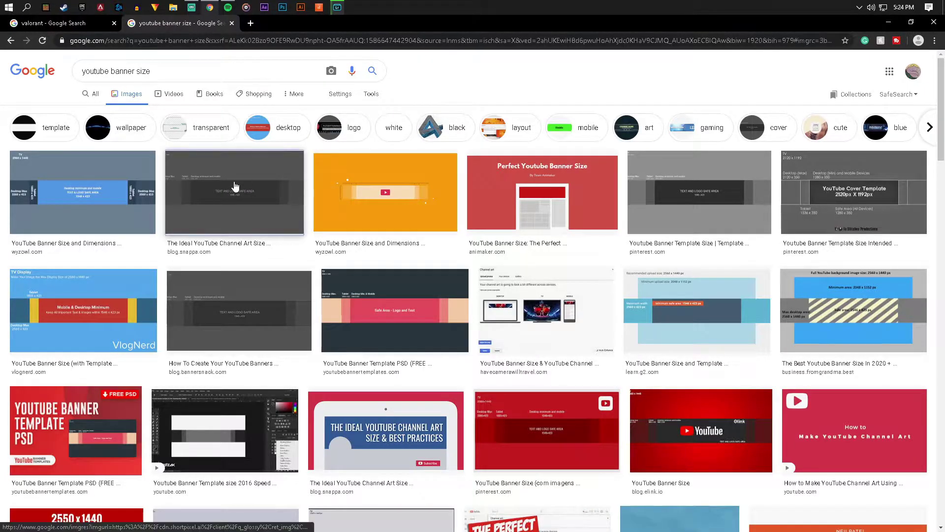
Step: Save the Snappa template image, overwriting youtube-channel-art-sizing-template.png in the Valorant folder
click(235, 186)
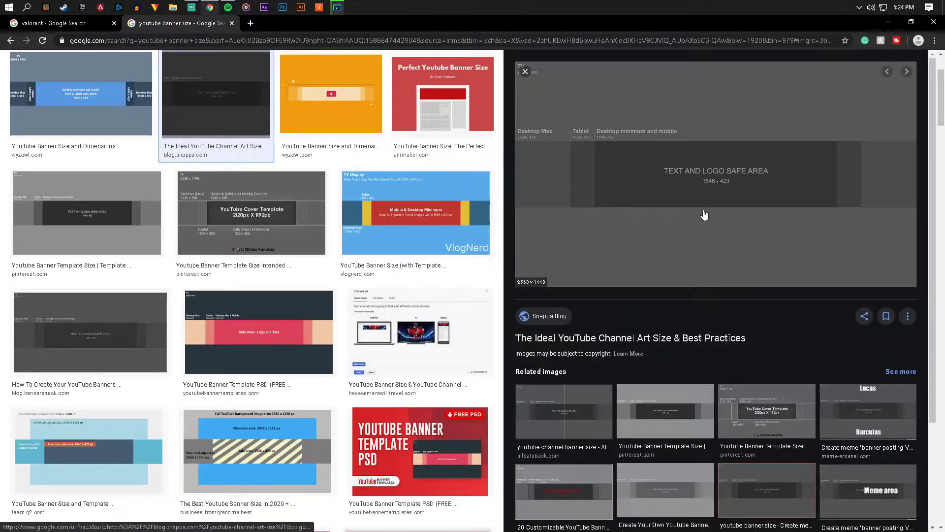
right_click(703, 210)
click(728, 314)
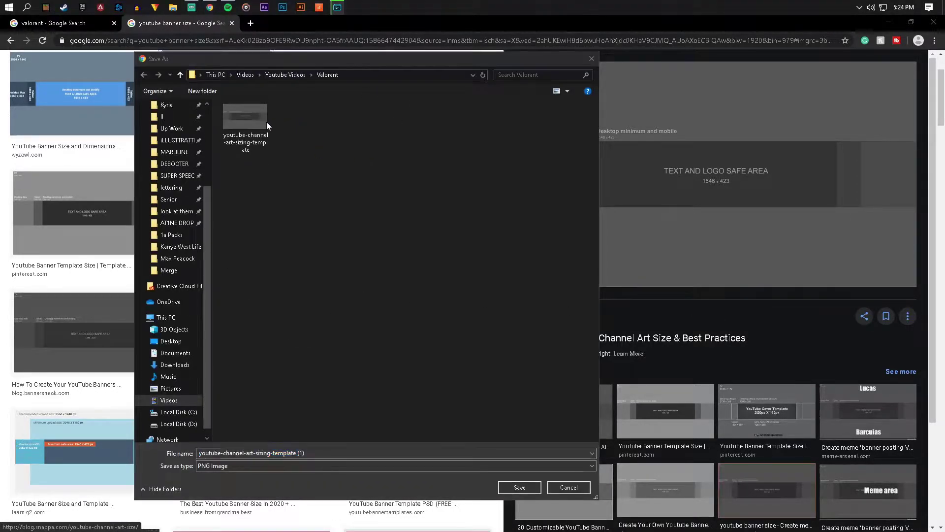
click(257, 122)
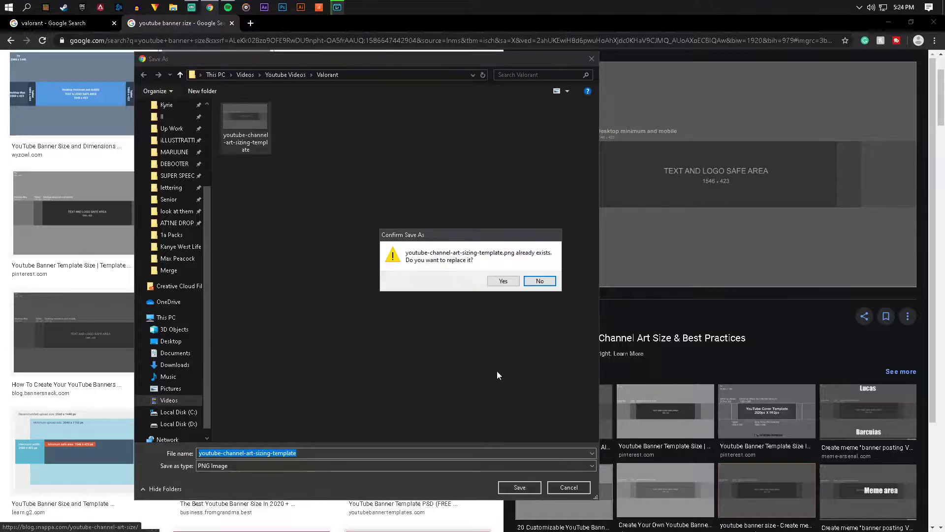
click(503, 283)
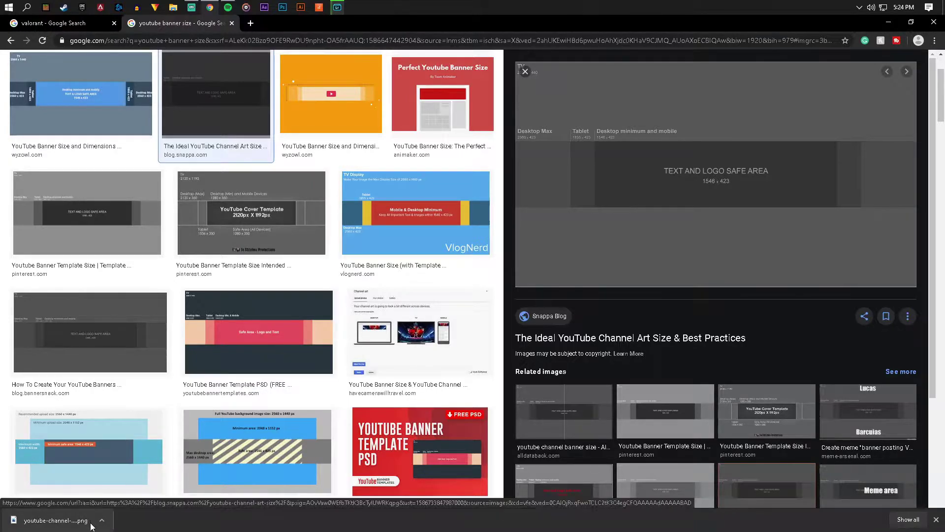
Step: Close the banner-size tab and run a Google Images search for 'valorant png'
click(232, 23)
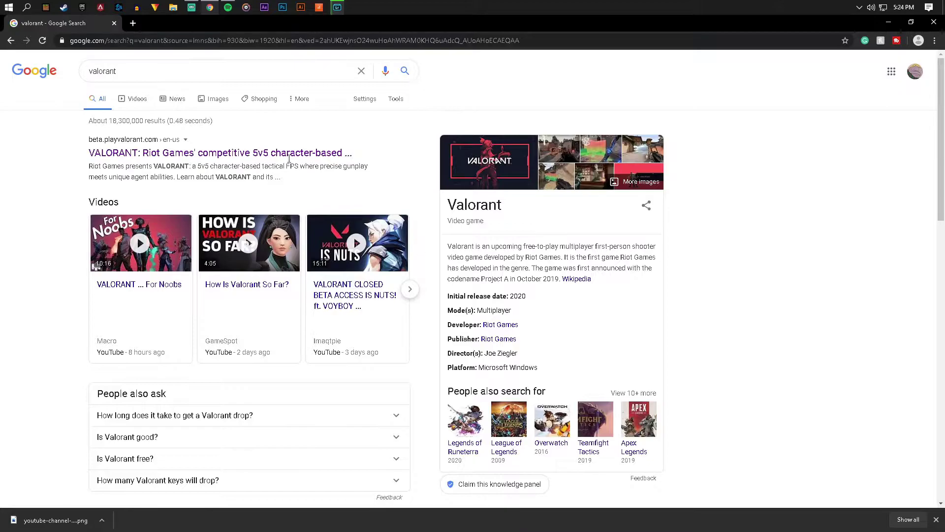
click(214, 99)
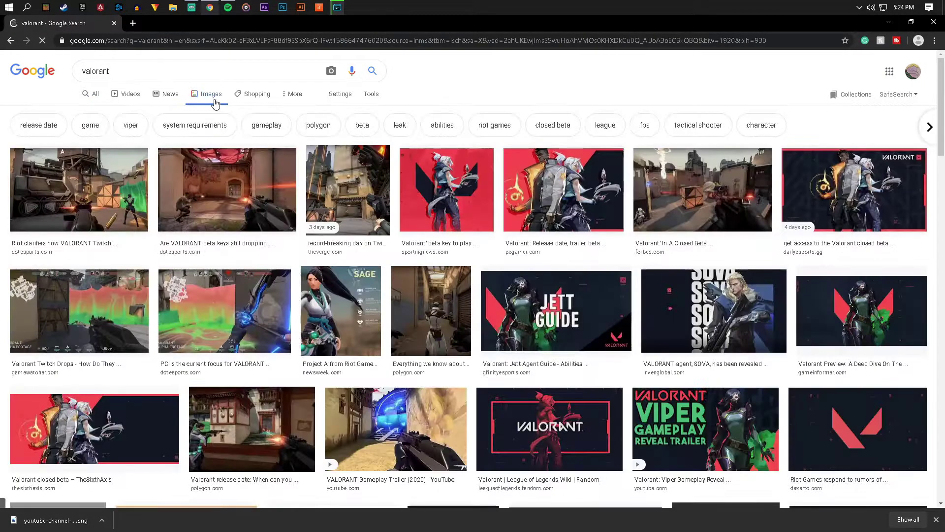
click(193, 68)
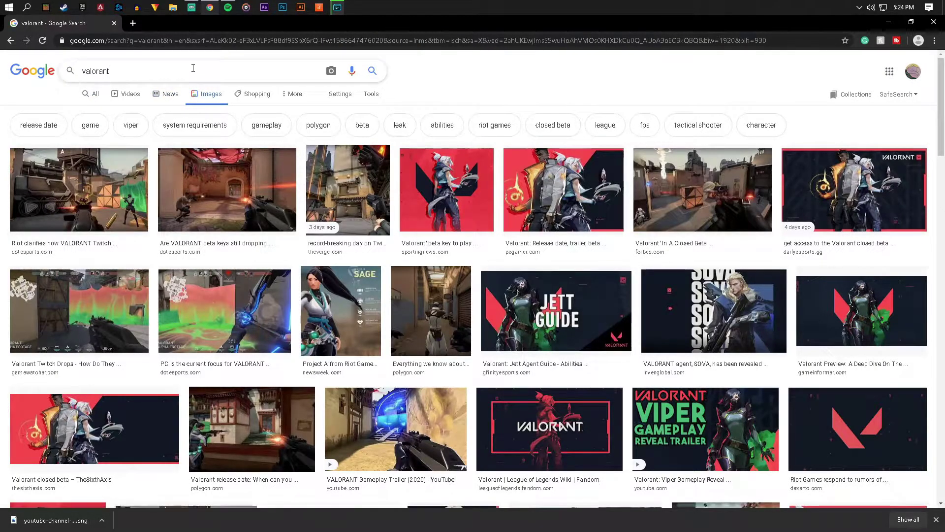
text(png)
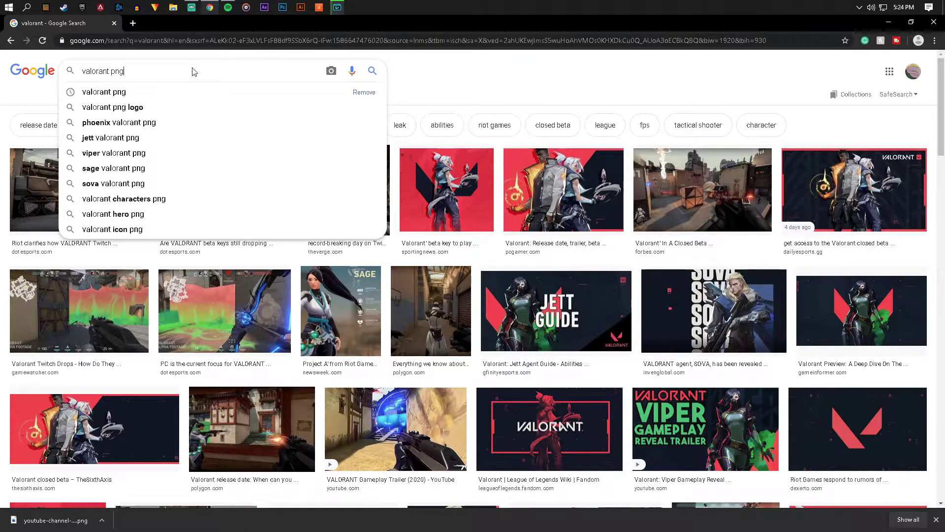
key(Return)
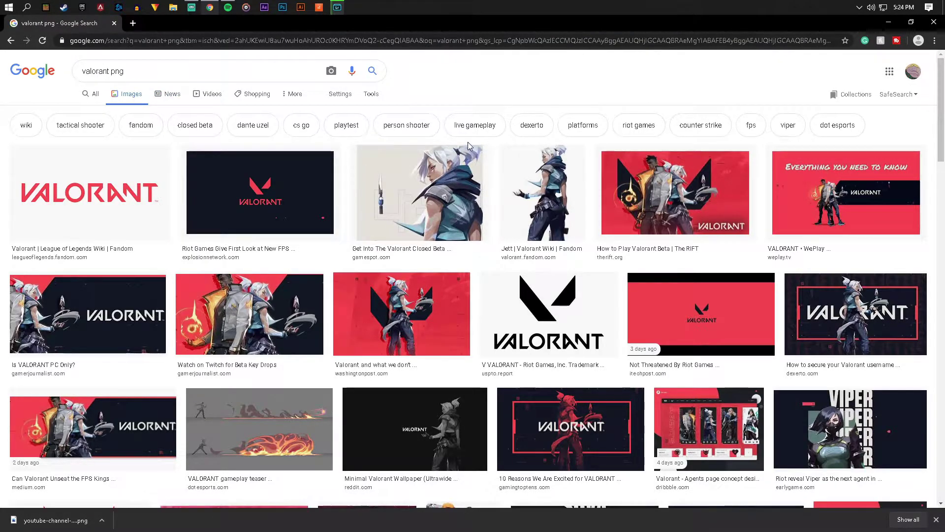
scroll(648, 197, down, 1)
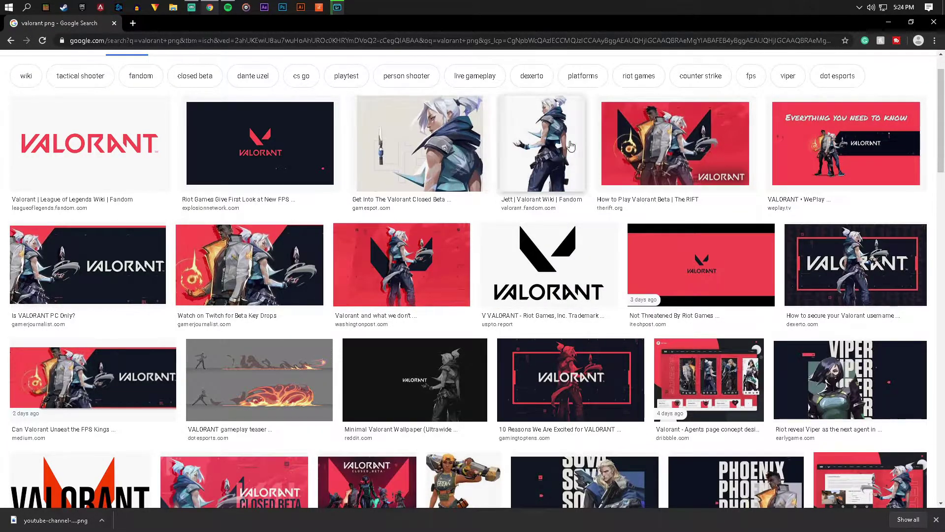
Step: Save the transparent Jett image as Jett.png in the Valorant folder
click(553, 146)
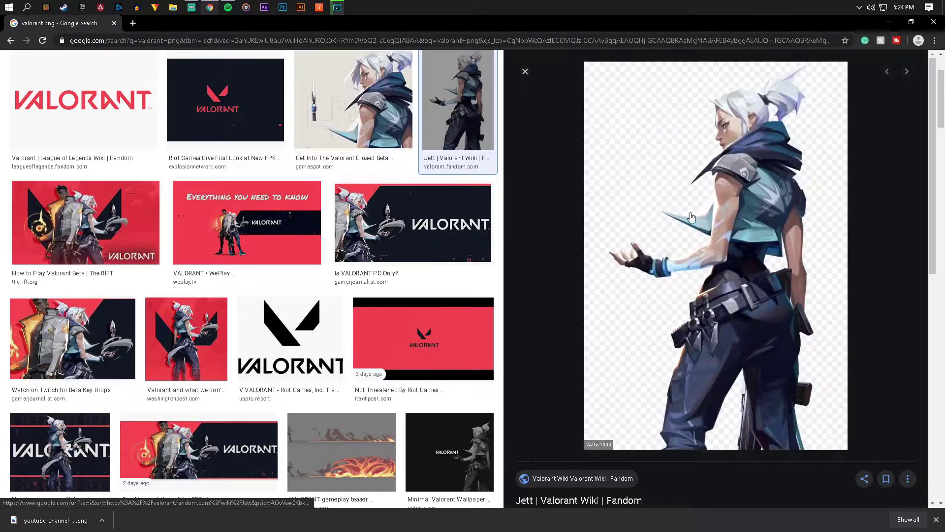
right_click(691, 217)
click(731, 318)
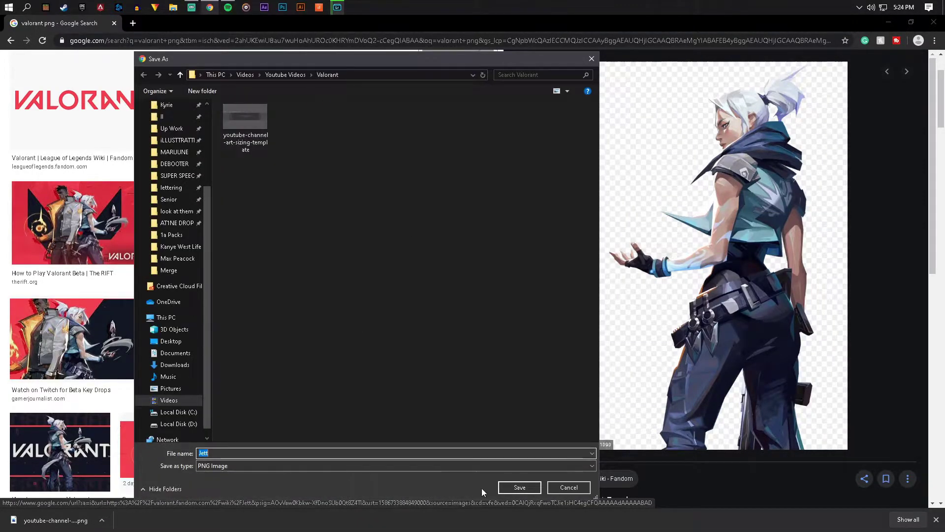
click(507, 487)
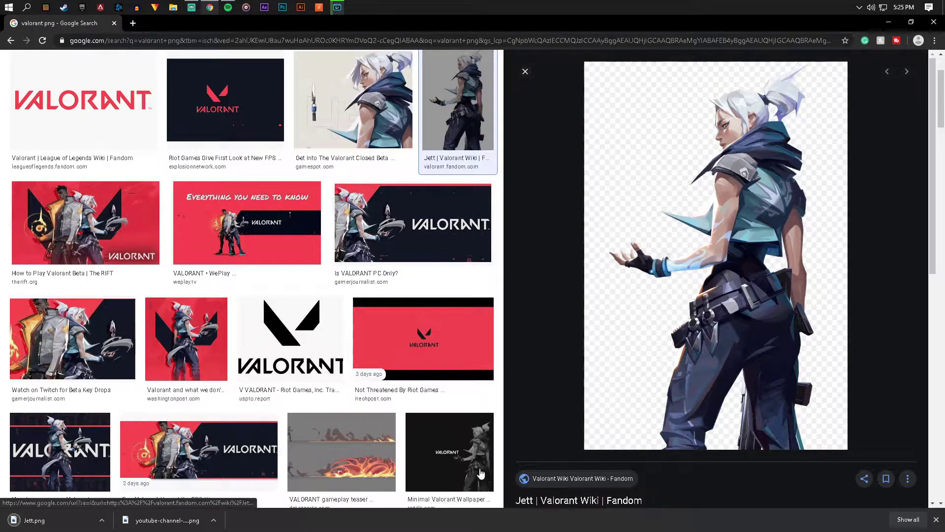
click(446, 136)
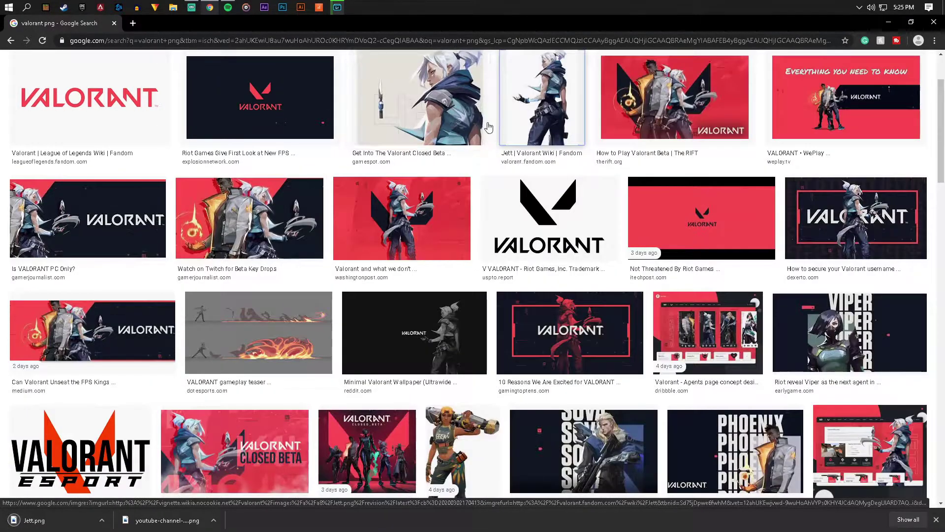
click(544, 94)
Step: Browse further results and save the Sage image as Sage.png in the Valorant folder
scroll(751, 258, down, 10)
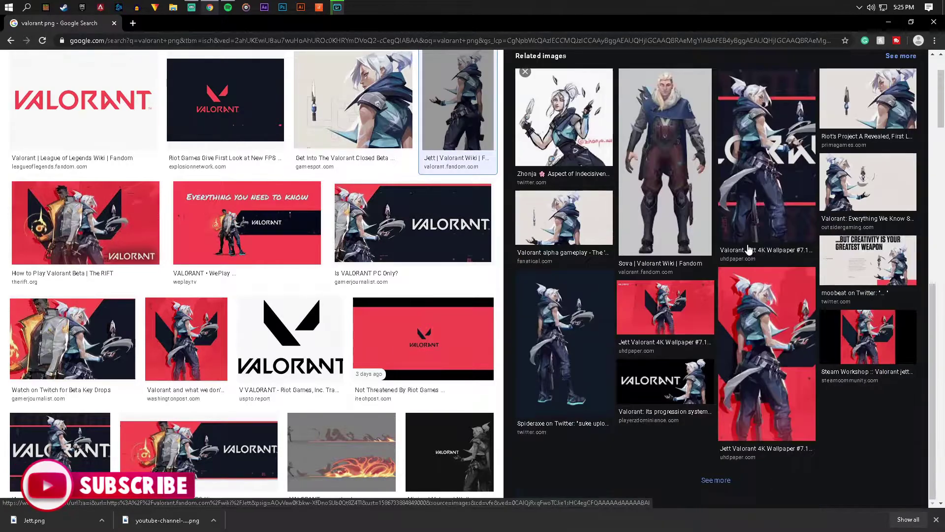
scroll(725, 247, up, 7)
click(428, 152)
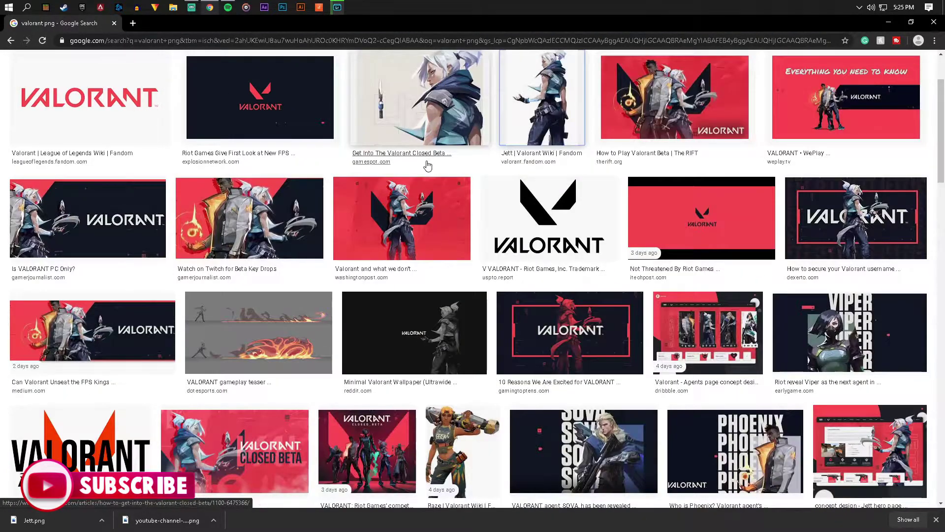
scroll(427, 166, down, 3)
scroll(427, 166, down, 3)
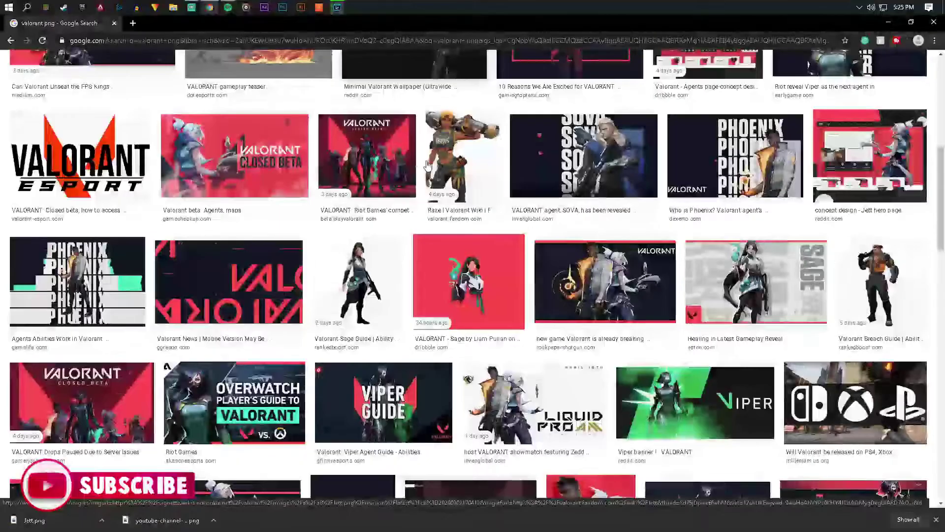
scroll(427, 166, down, 8)
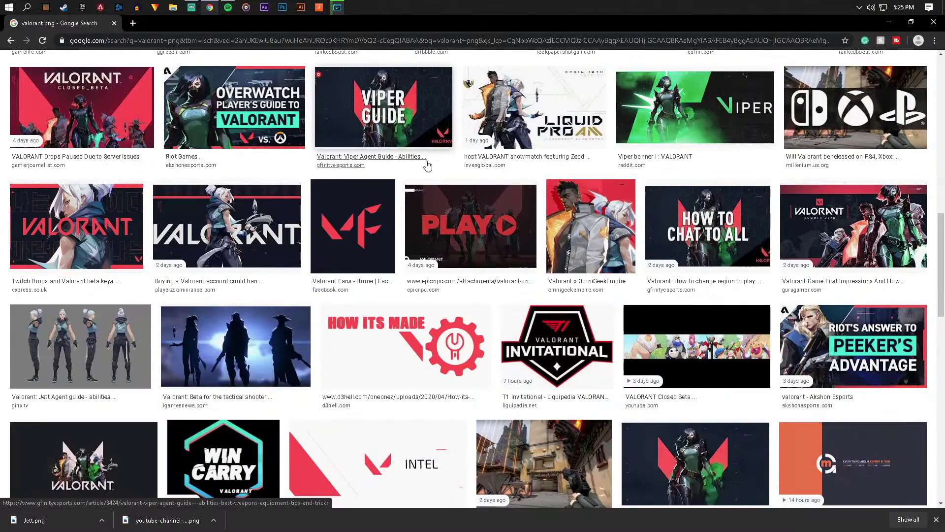
scroll(427, 166, down, 10)
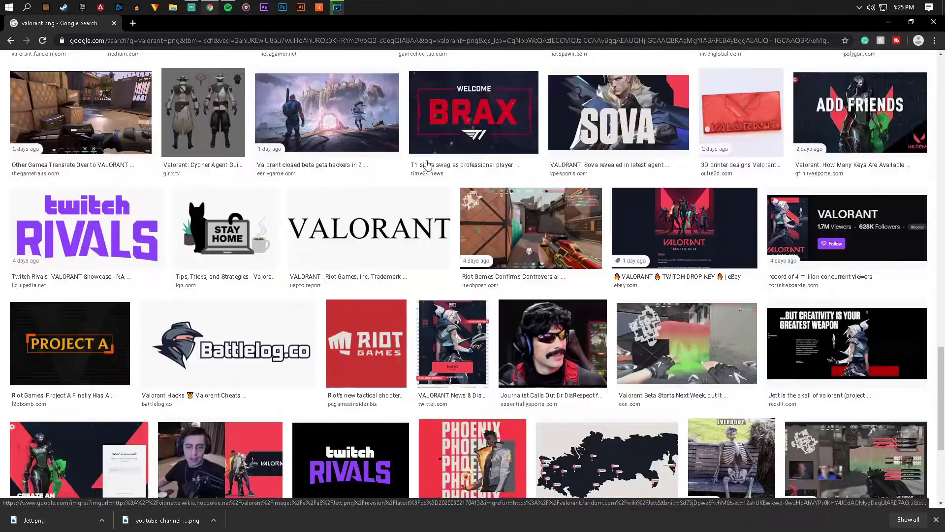
scroll(427, 166, down, 10)
scroll(569, 182, up, 6)
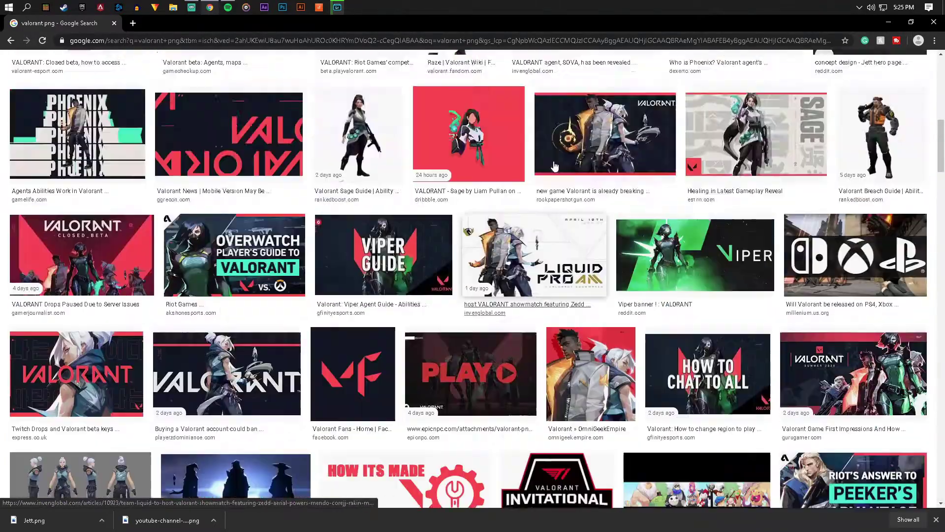
click(868, 245)
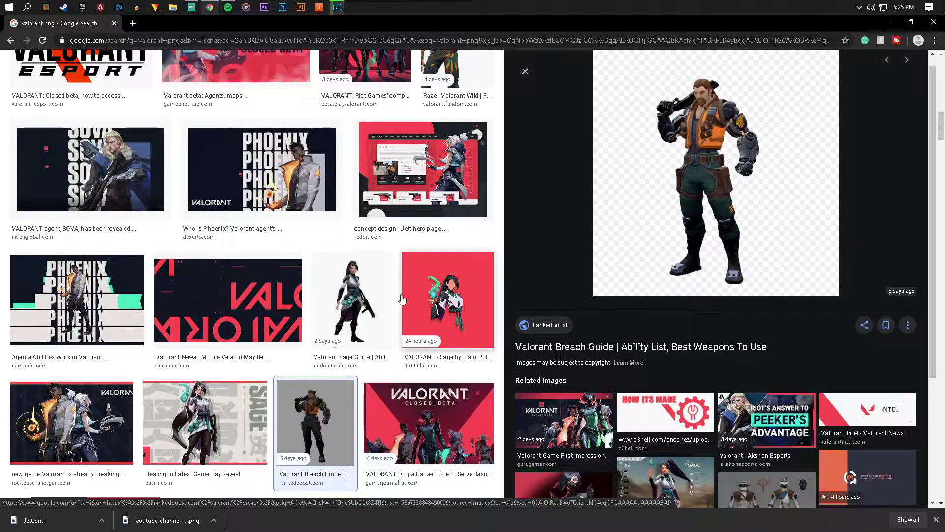
click(358, 282)
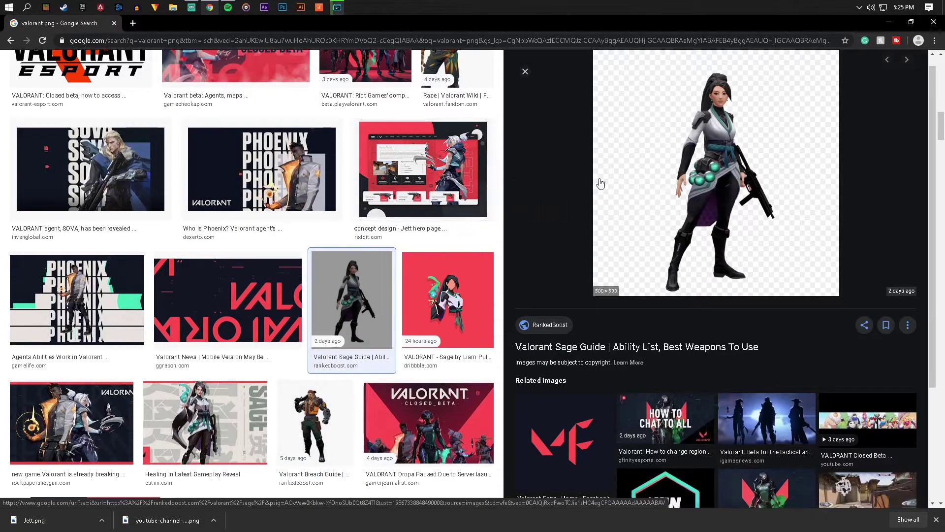
right_click(692, 170)
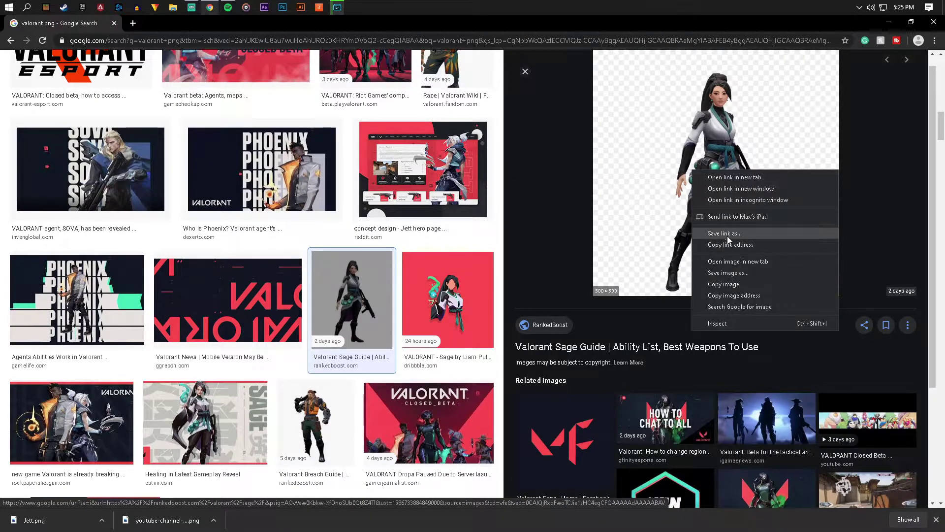
click(727, 273)
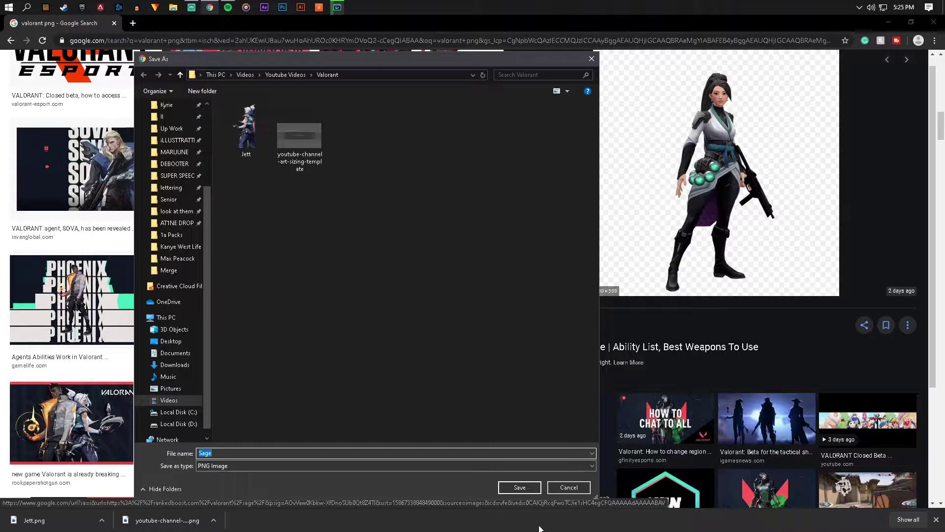
click(530, 488)
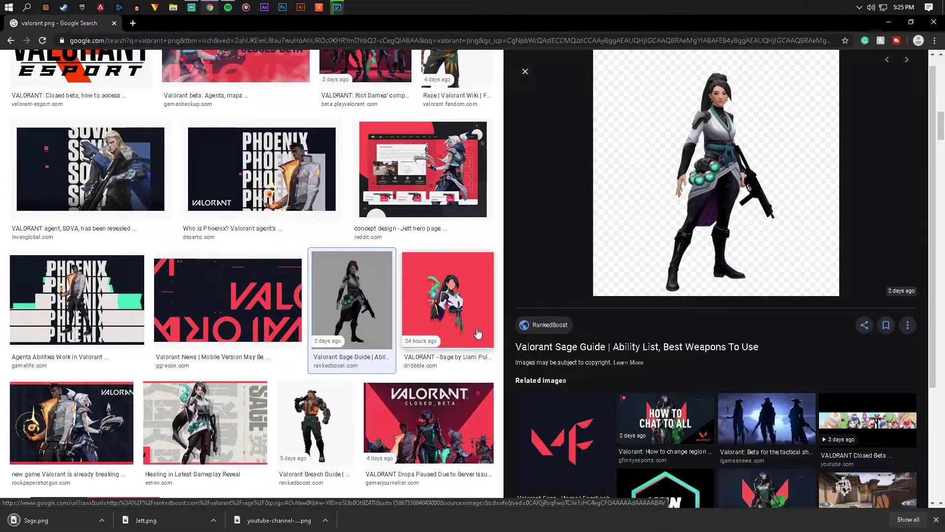
scroll(462, 331, up, 15)
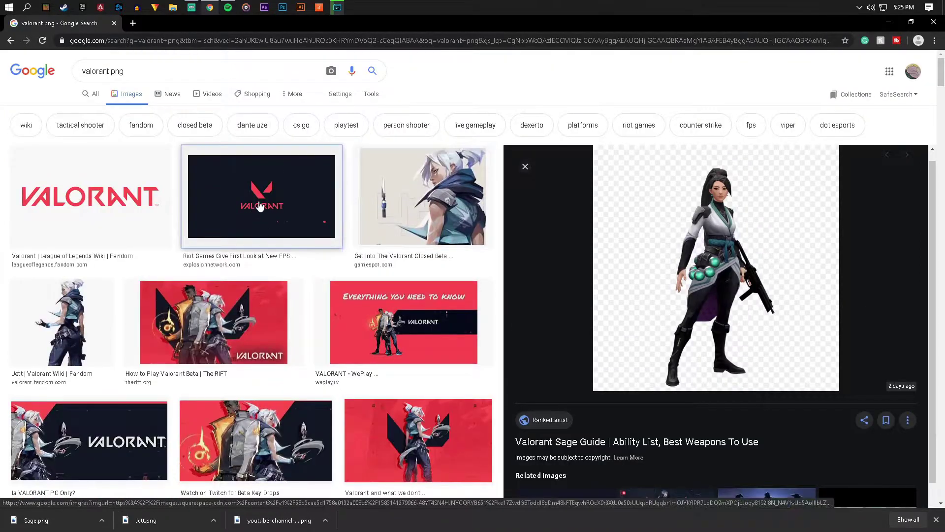
Step: Browse Valorant image previews to find the Binge Post red two-agent artwork
click(266, 194)
click(274, 101)
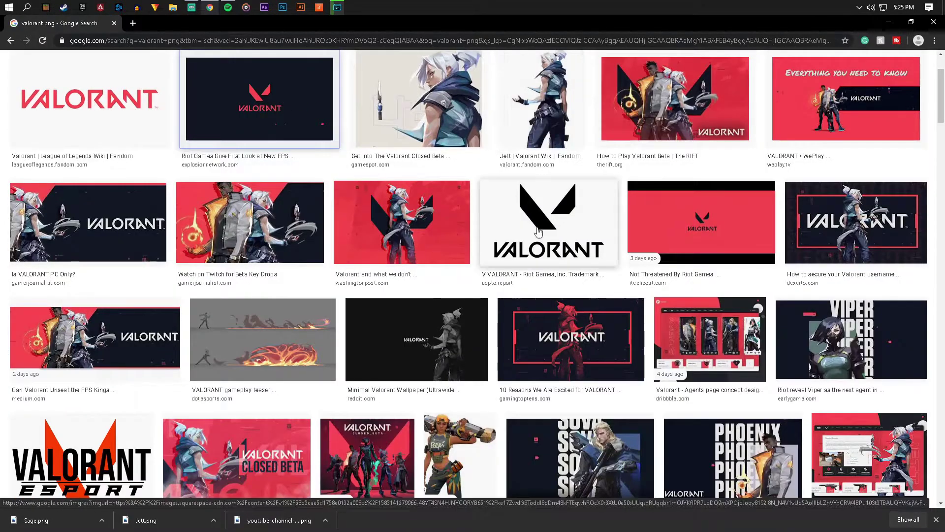
key(alt+Left)
scroll(273, 212, down, 6)
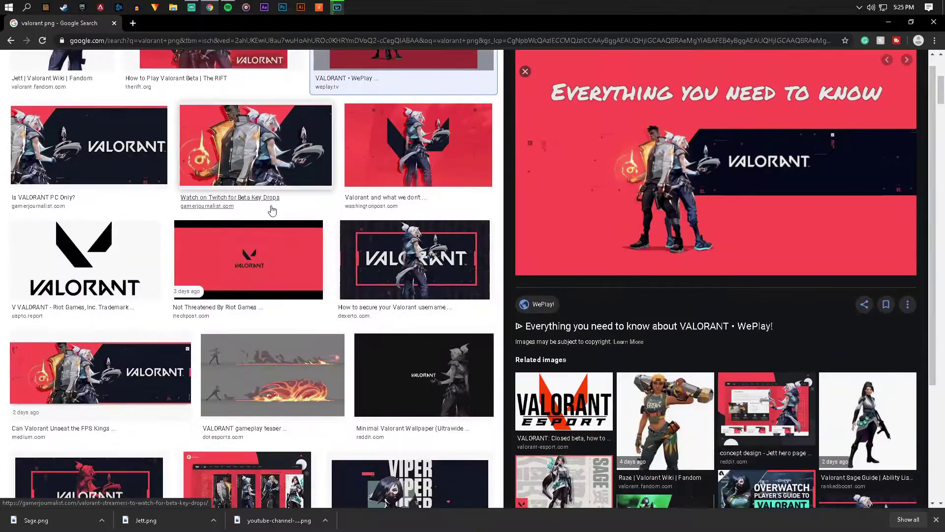
scroll(274, 211, up, 3)
scroll(294, 248, up, 1)
click(376, 356)
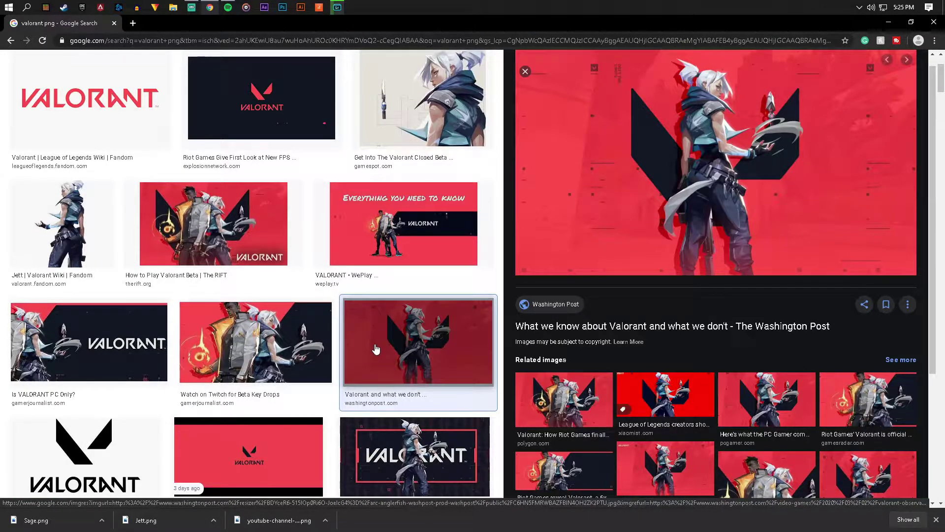
click(742, 395)
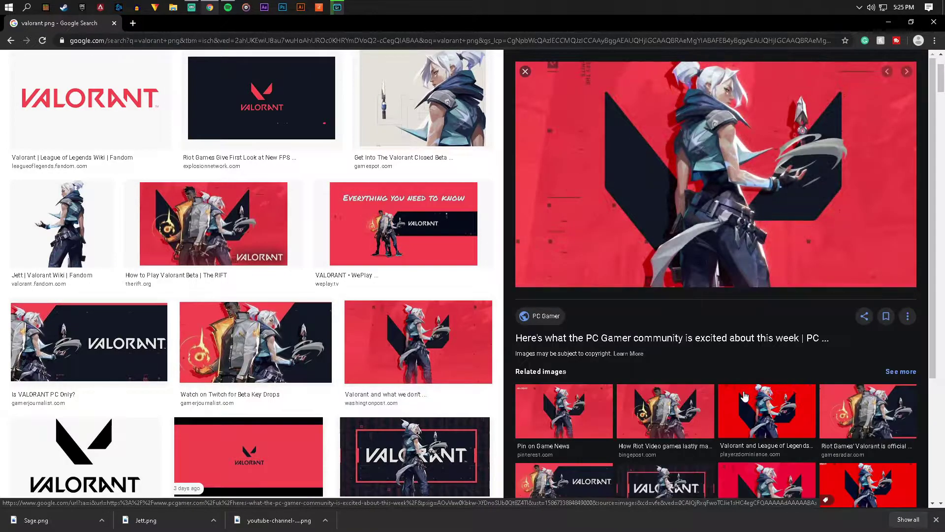
click(667, 411)
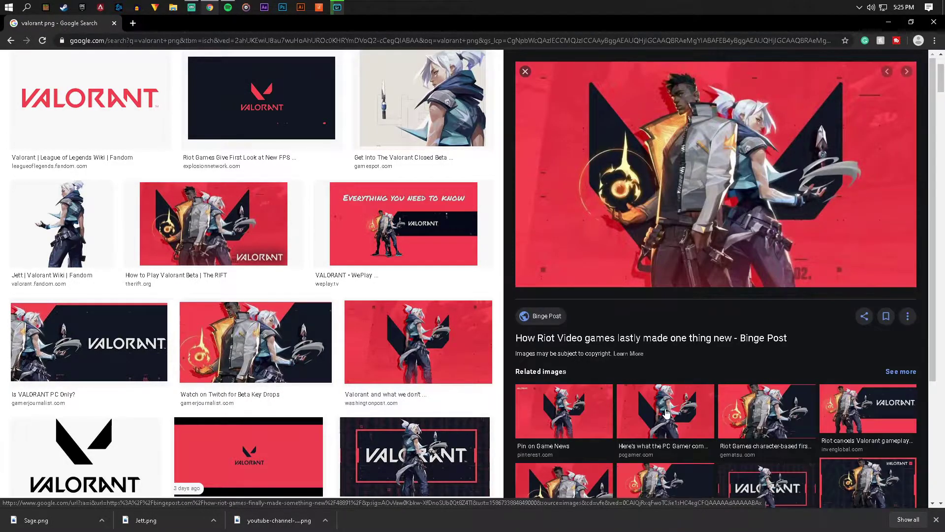
Step: Save that artwork as VALORANT-1280x720.jpg in the Valorant folder
right_click(686, 164)
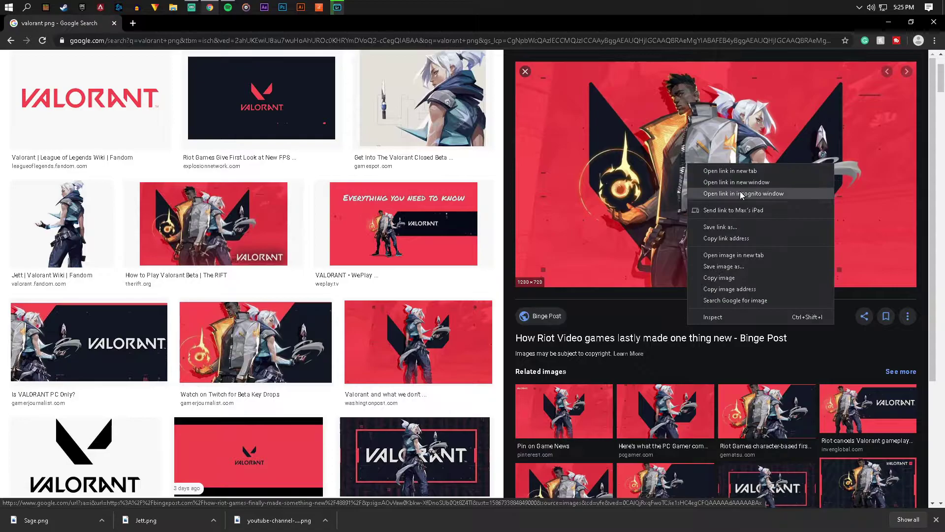
click(718, 267)
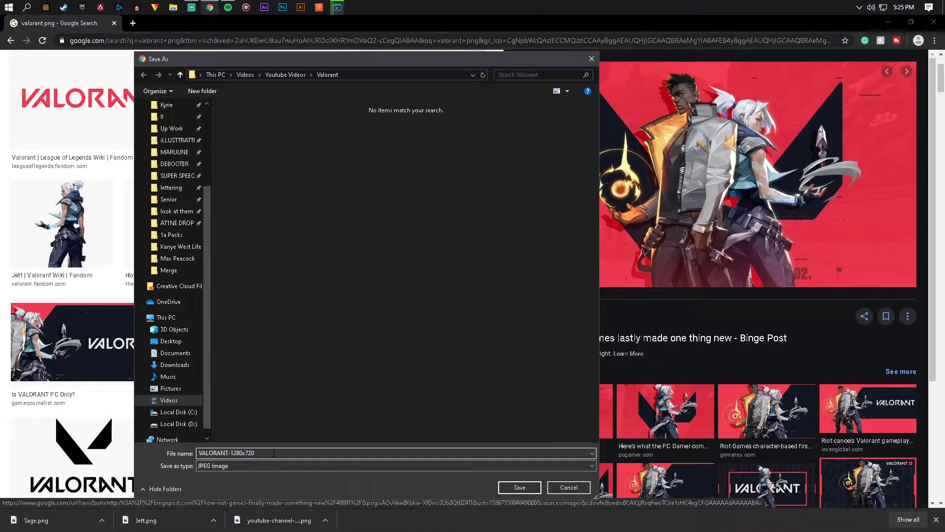
click(273, 452)
text(.jpg)
key(Return)
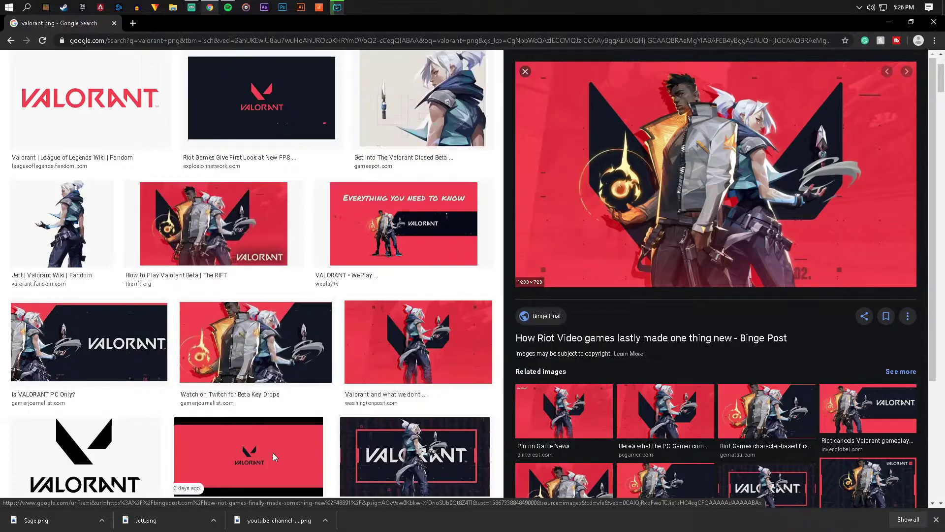
scroll(331, 261, up, 1)
scroll(331, 261, up, 1)
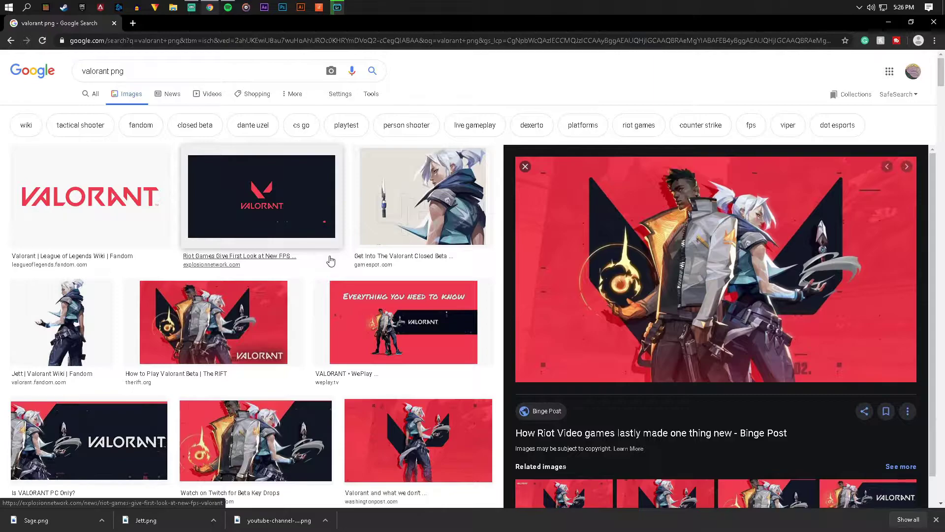
click(93, 96)
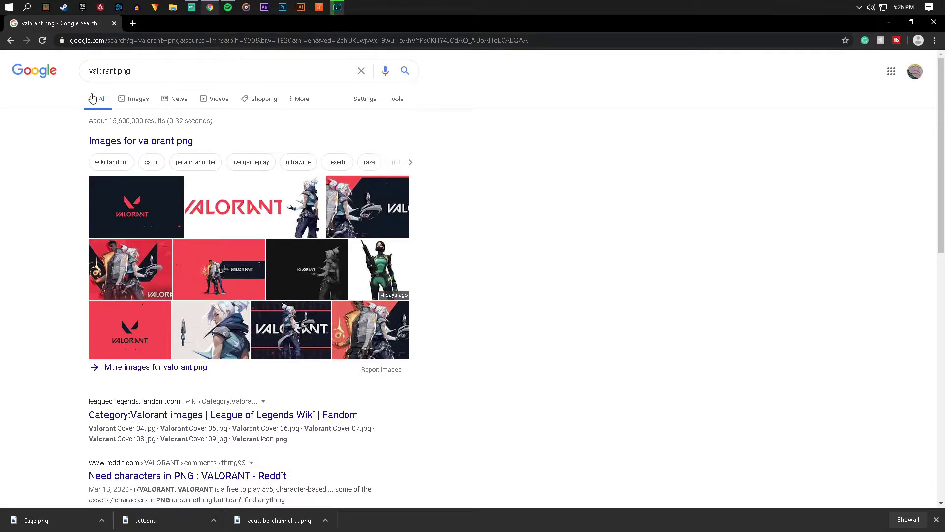
Step: Scroll through the YouTube channel page and its uploads, dismissing the downloads bar
click(229, 16)
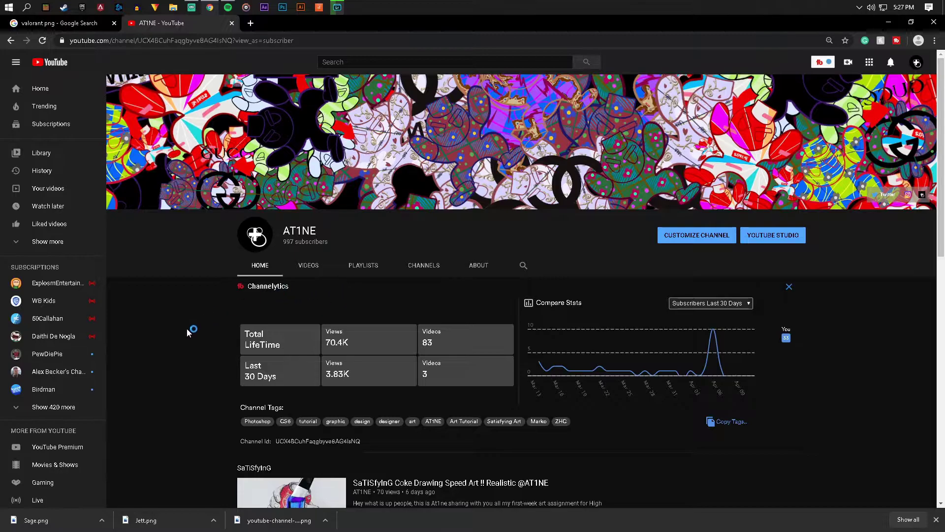
scroll(189, 329, down, 5)
scroll(202, 325, up, 5)
click(935, 521)
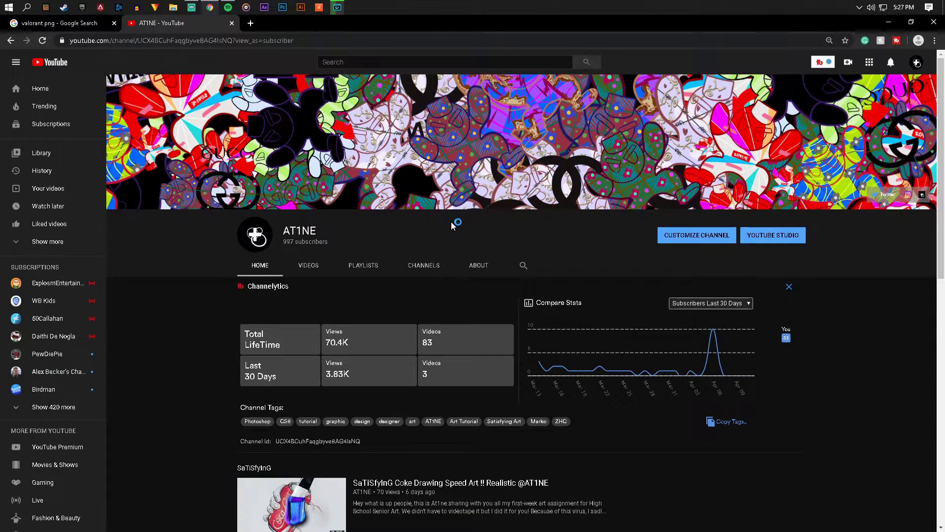
scroll(450, 221, down, 3)
scroll(436, 216, up, 2)
scroll(435, 215, down, 6)
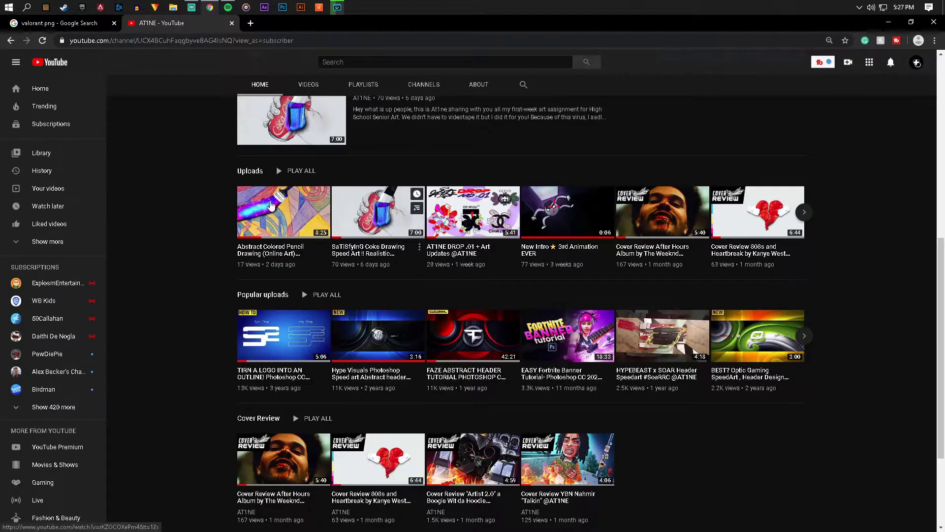
scroll(183, 153, down, 2)
scroll(211, 158, up, 10)
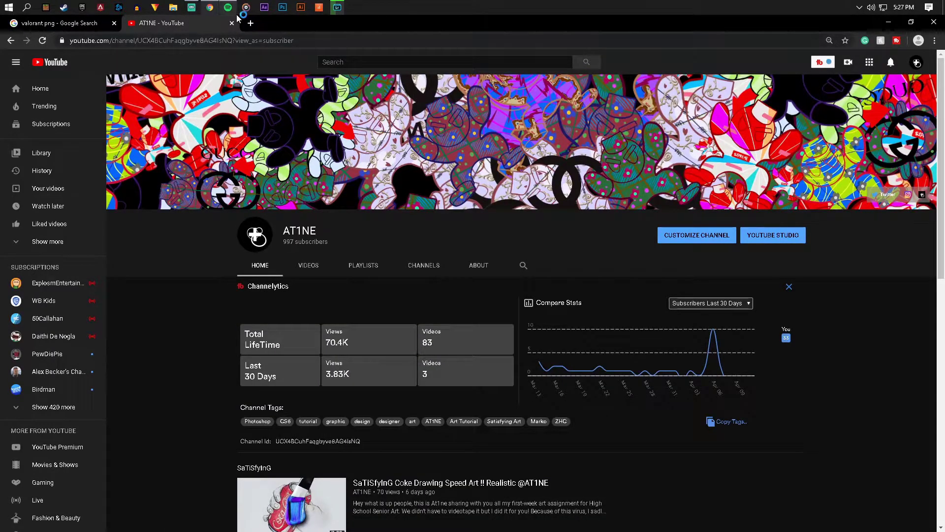
mouse_move(231, 9)
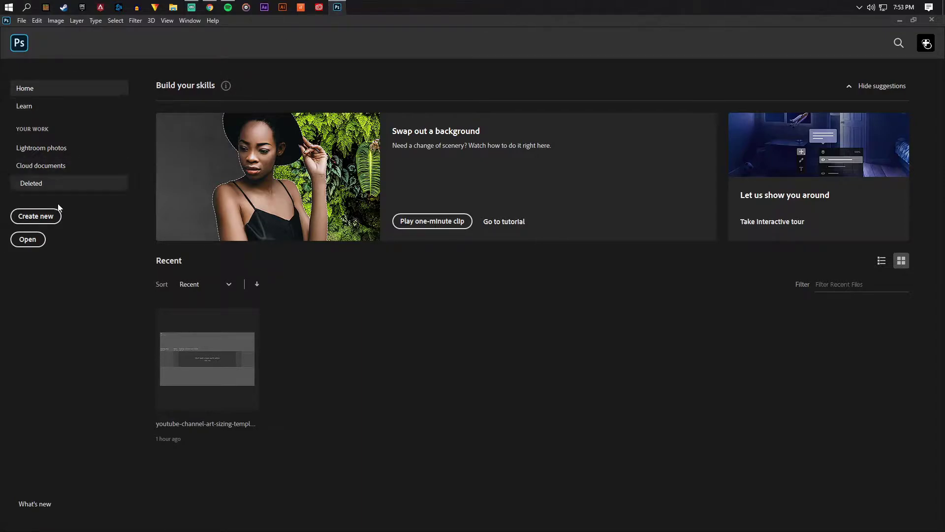
Step: Open youtube-channel-art-sizing-template.png and select everything outside the desktop band
click(29, 240)
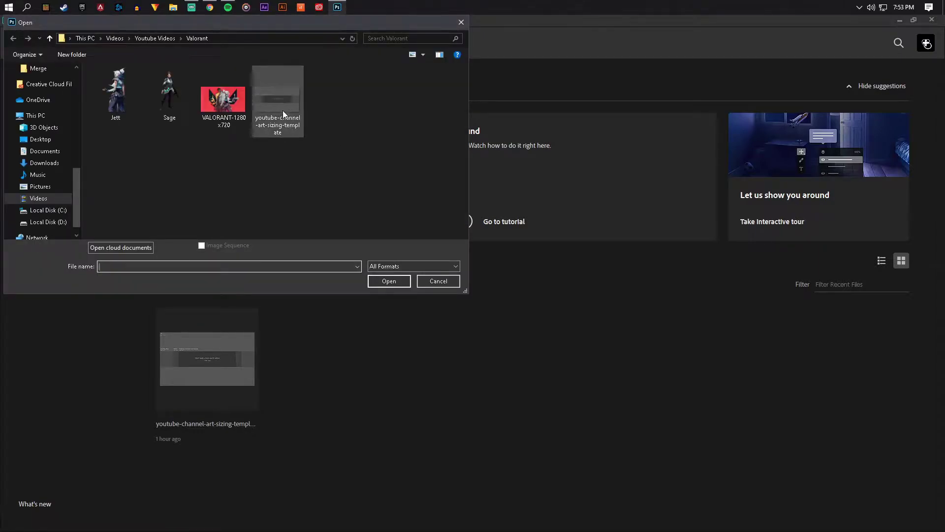
double_click(286, 107)
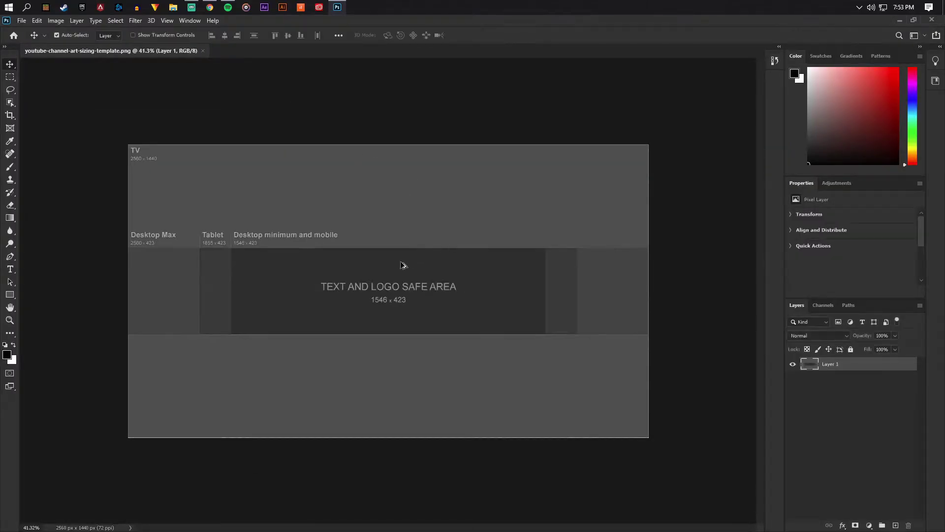
click(9, 78)
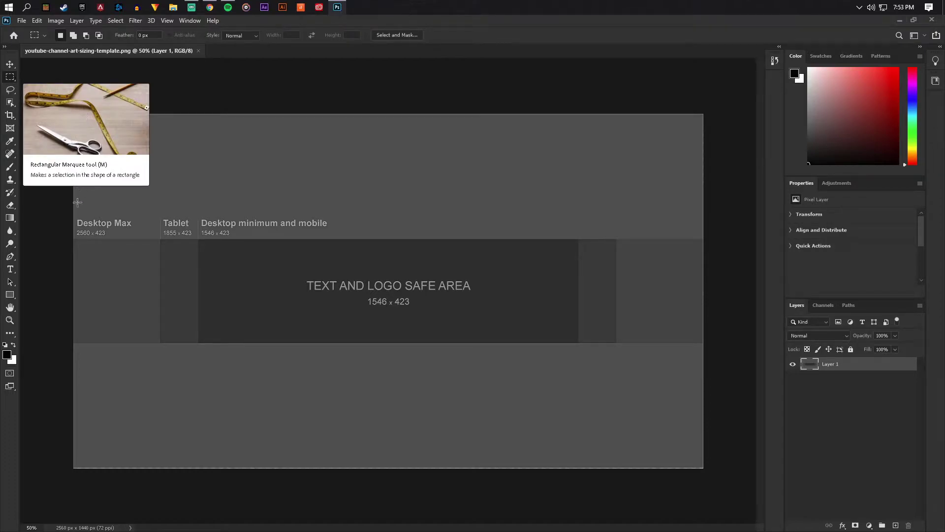
drag(68, 240, 731, 343)
click(731, 344)
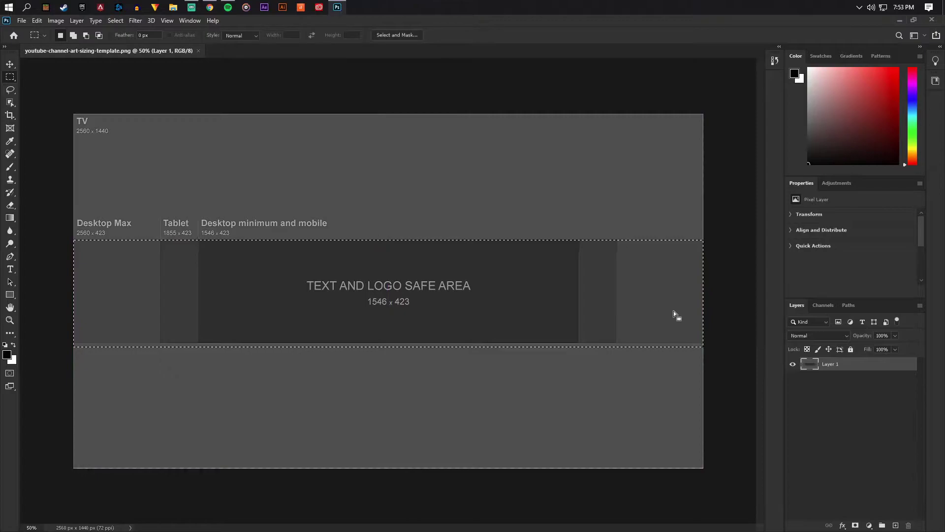
drag(674, 309, 677, 308)
right_click(226, 248)
click(241, 262)
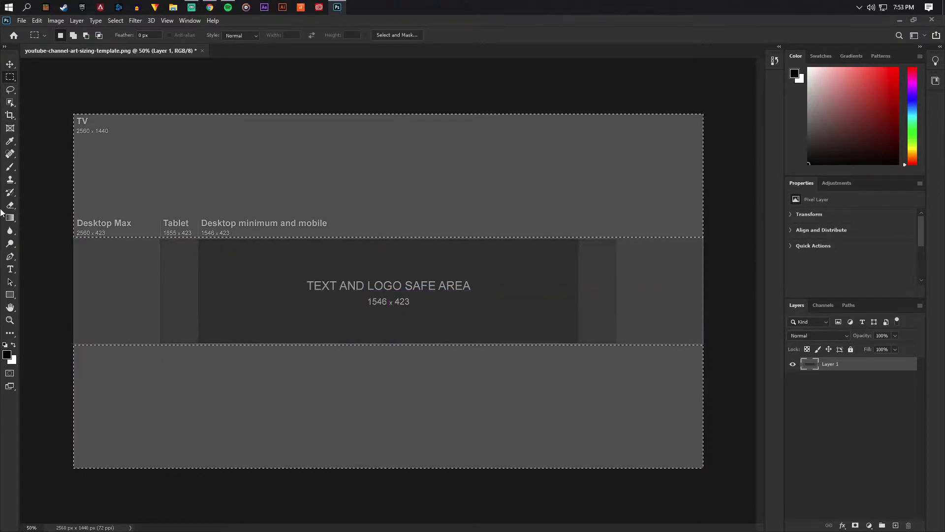
Step: Fill the top and bottom areas black on a new Layer 2, then deselect
drag(10, 218, 57, 230)
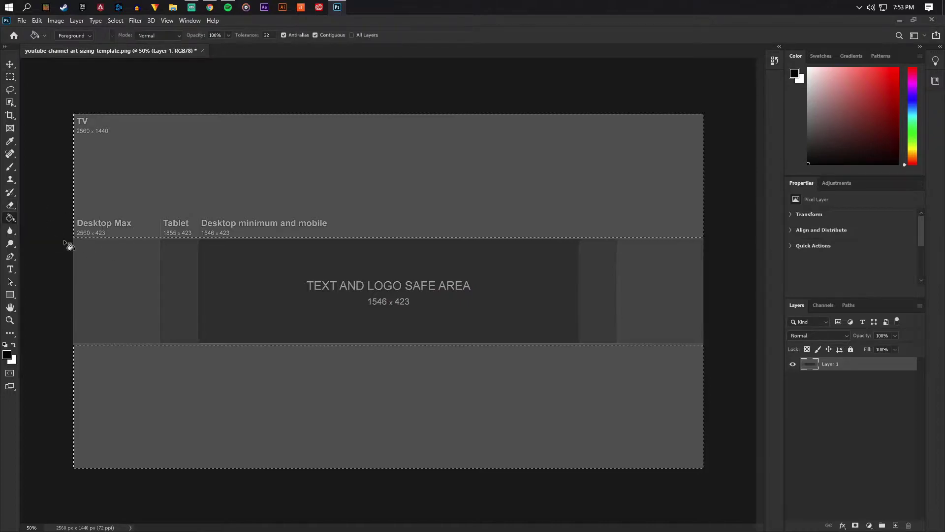
key(shift+g)
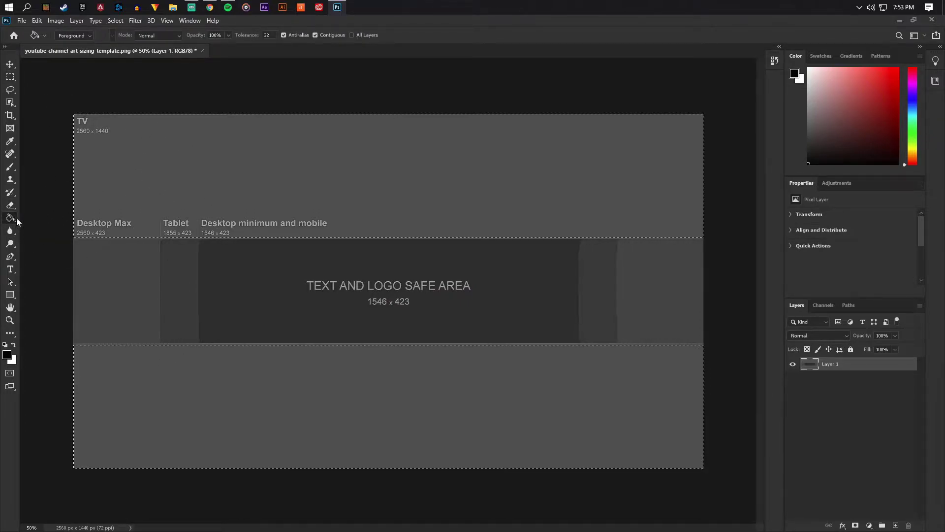
click(177, 170)
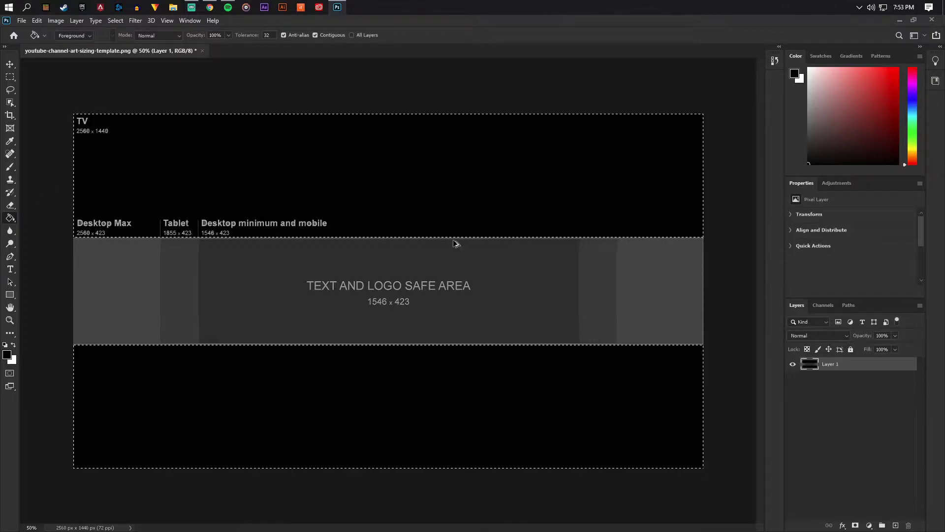
key(ctrl+z)
click(895, 526)
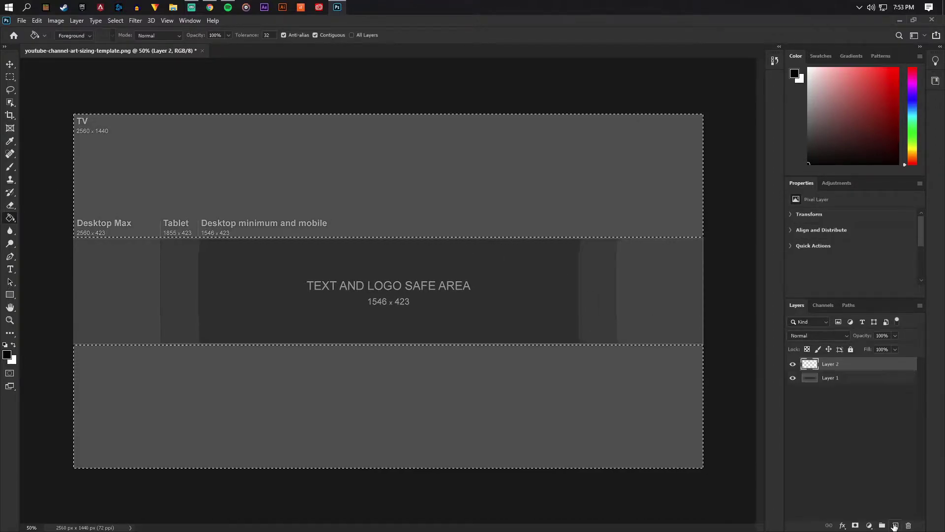
click(510, 195)
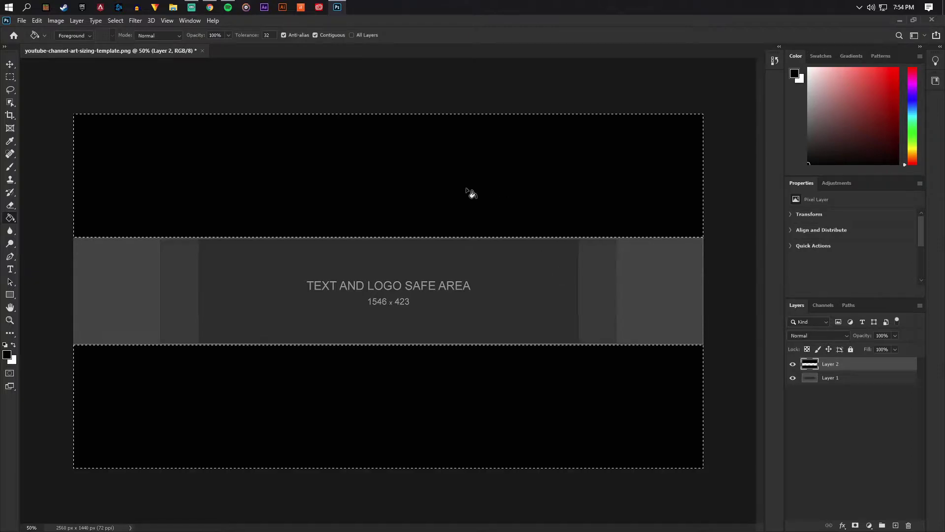
key(m)
right_click(163, 157)
click(170, 159)
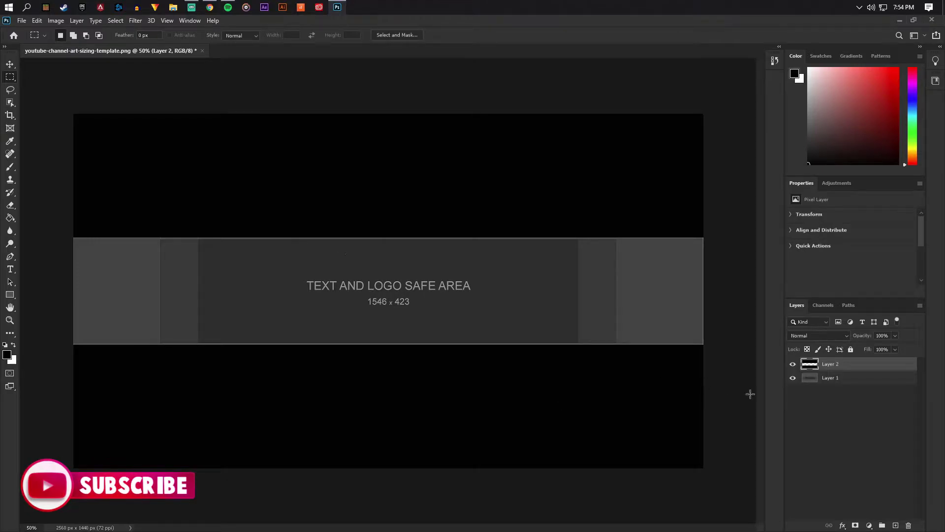
Step: Save the banner to the computer as Valorant.psd, accepting the format options
click(868, 382)
click(10, 64)
click(22, 20)
click(45, 144)
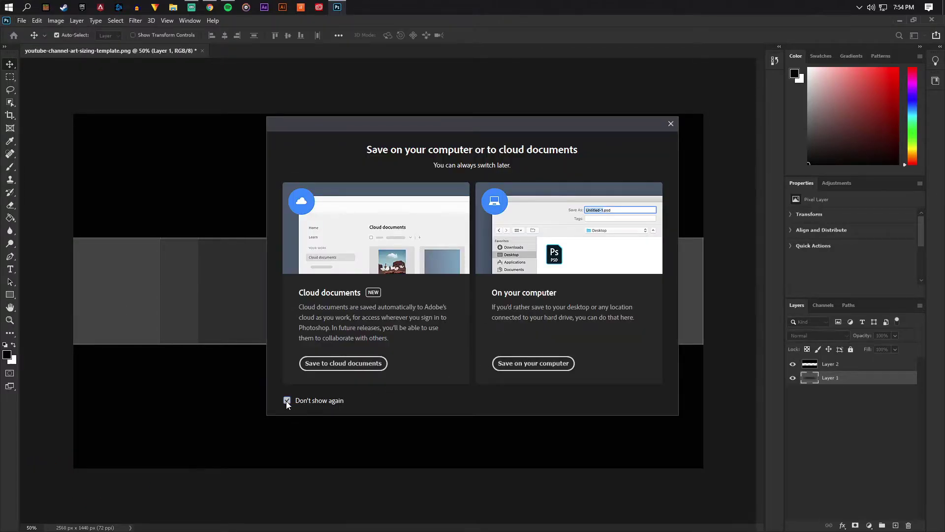
click(554, 365)
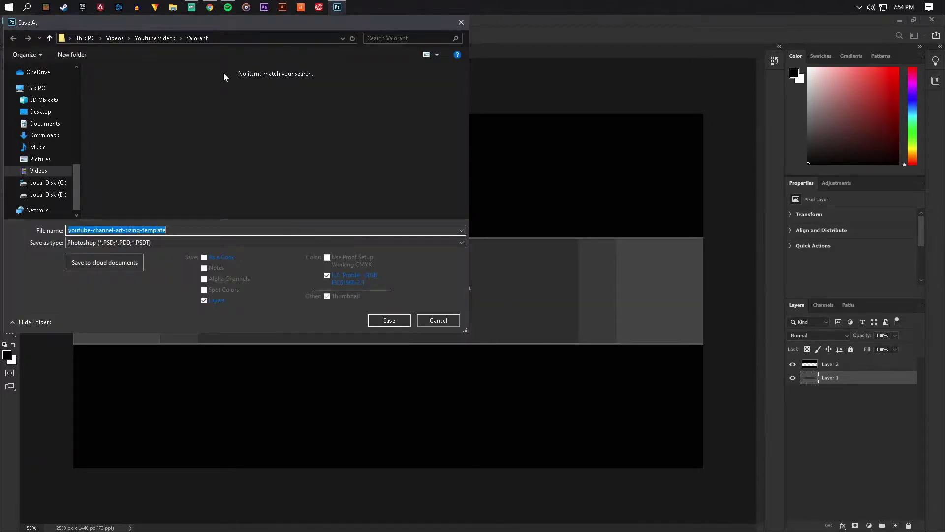
text(Valorant)
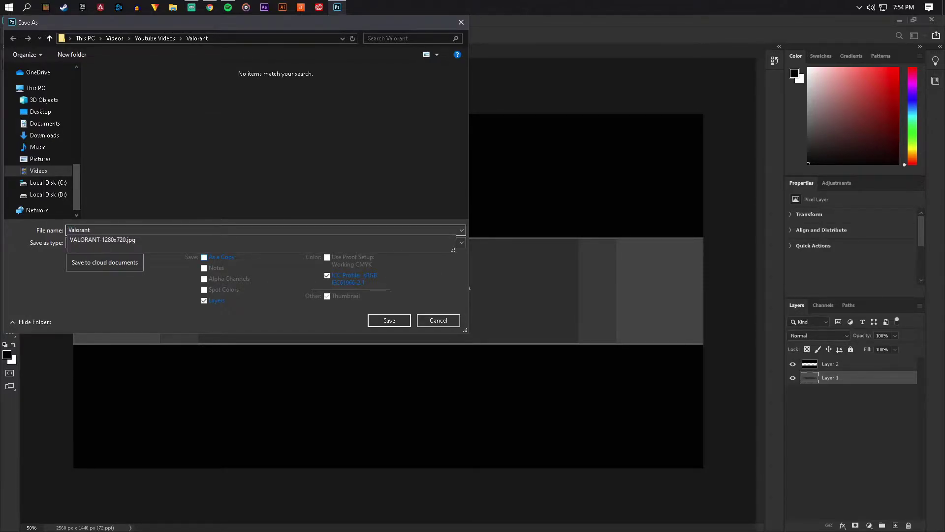
key(Return)
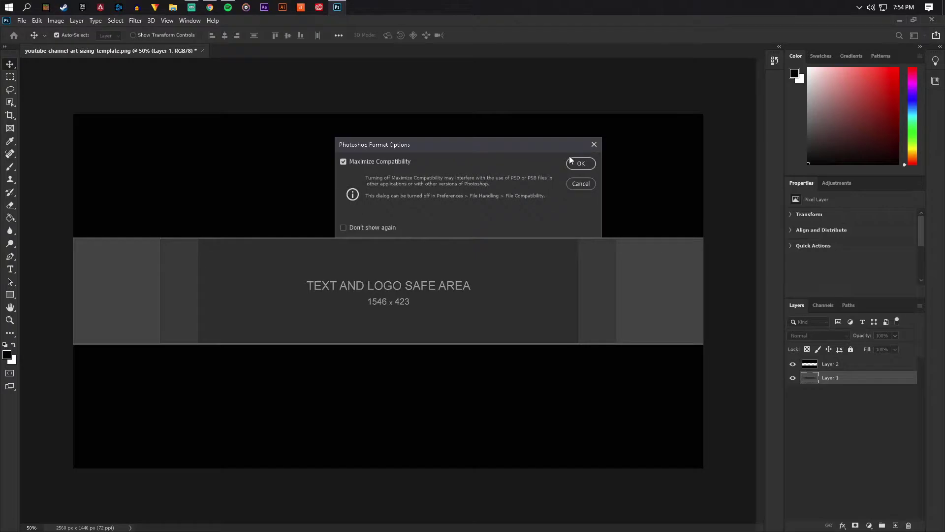
click(587, 163)
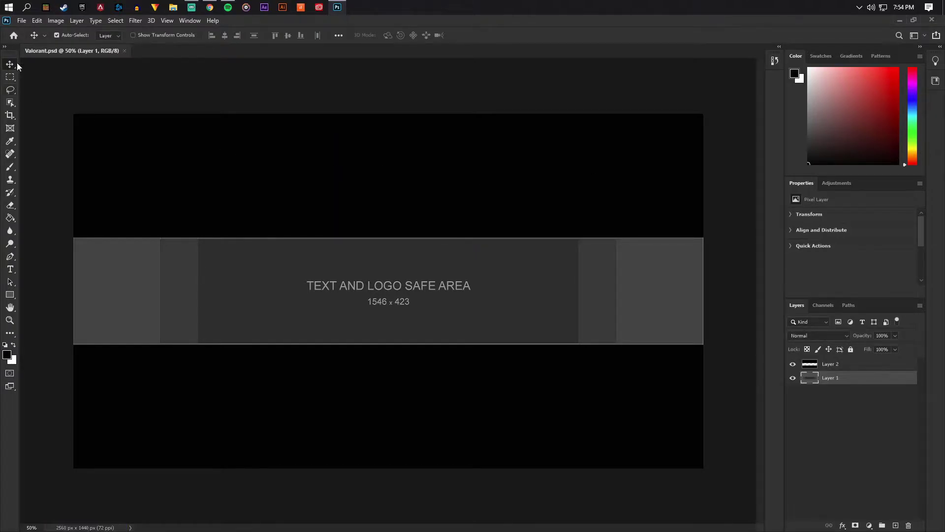
Step: Place VALORANT-1280x720 embedded in the banner and commit it
click(21, 21)
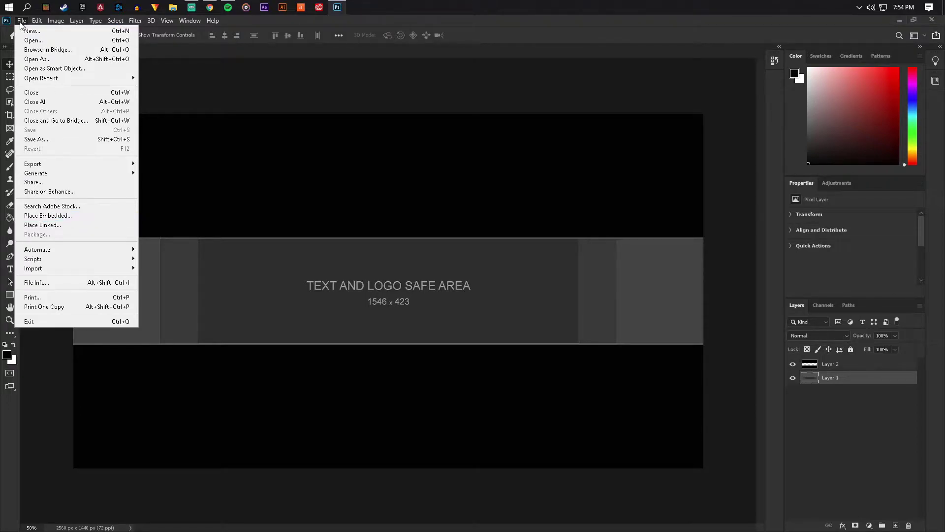
click(45, 215)
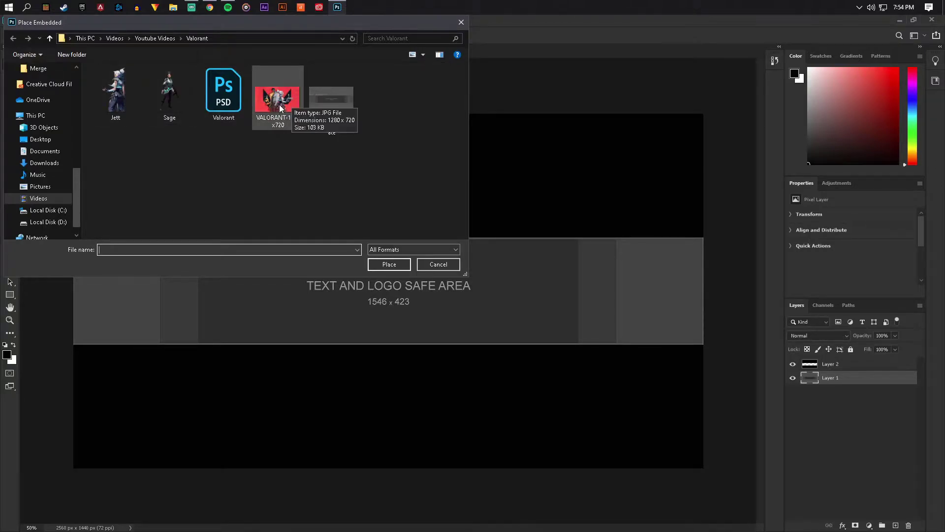
double_click(265, 101)
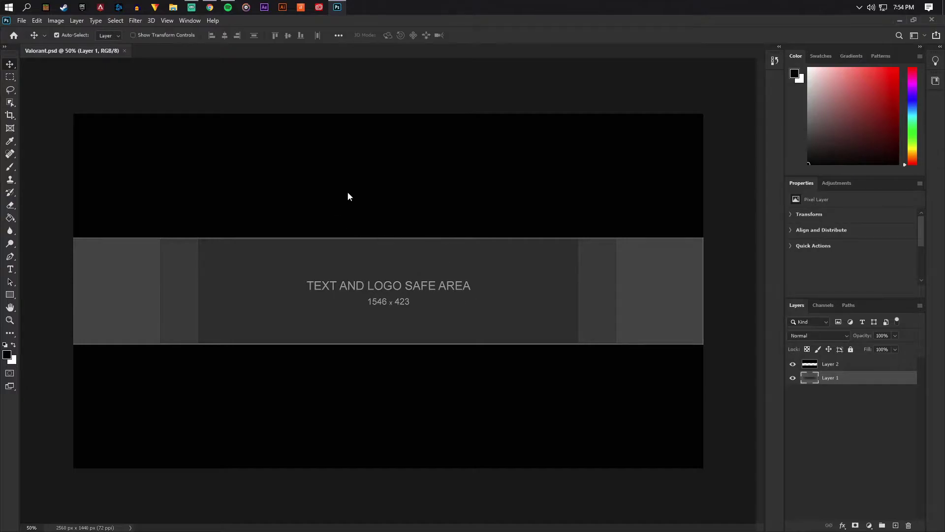
click(357, 136)
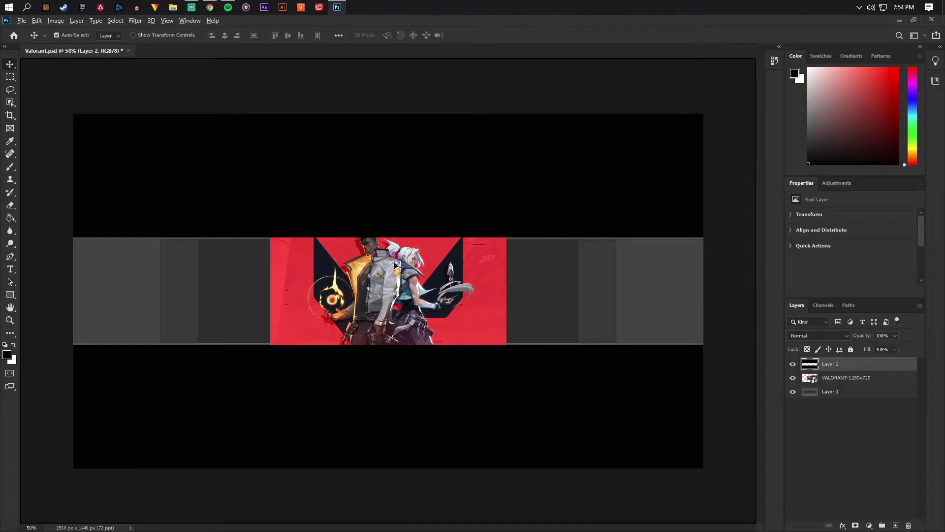
scroll(403, 265, up, 5)
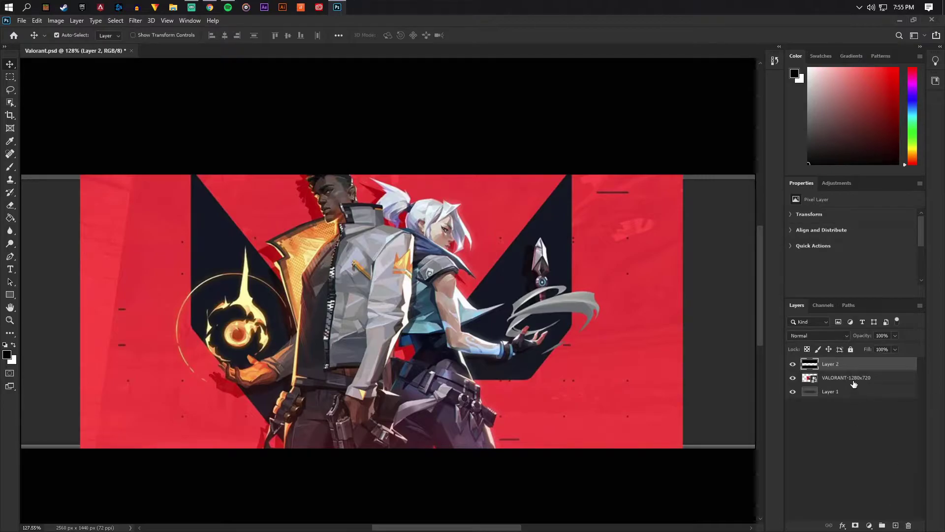
Step: Add a new layer above the artwork and set up a 95 px Hard Round brush
click(854, 383)
click(895, 525)
scroll(209, 252, down, 1)
scroll(210, 252, up, 3)
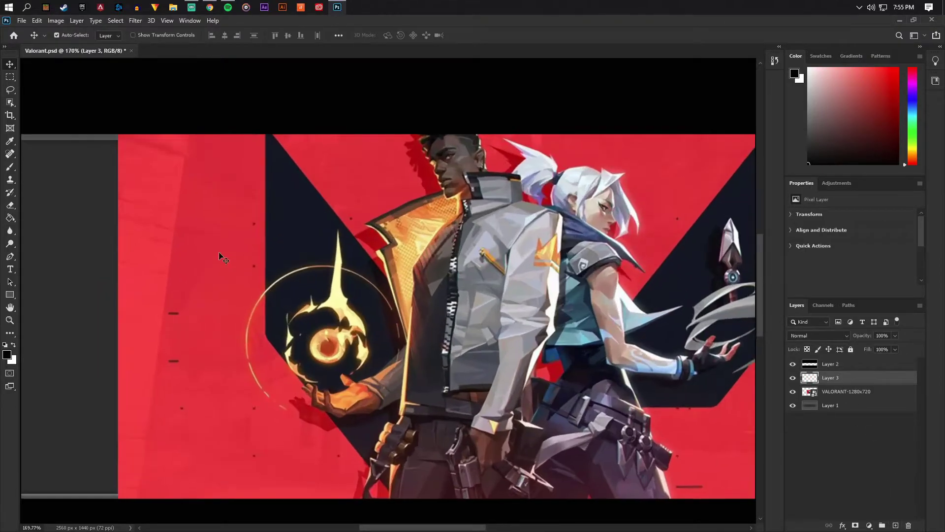
click(9, 219)
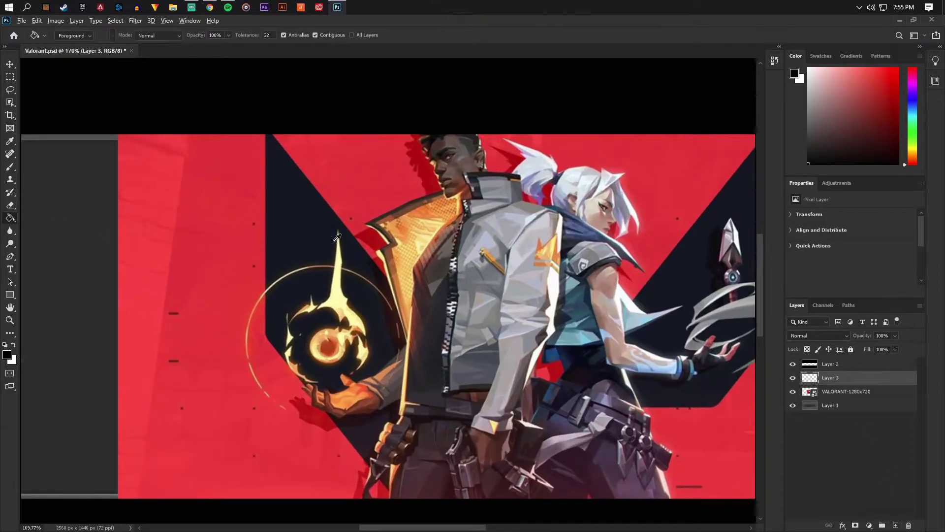
right_click(6, 170)
click(49, 168)
click(71, 35)
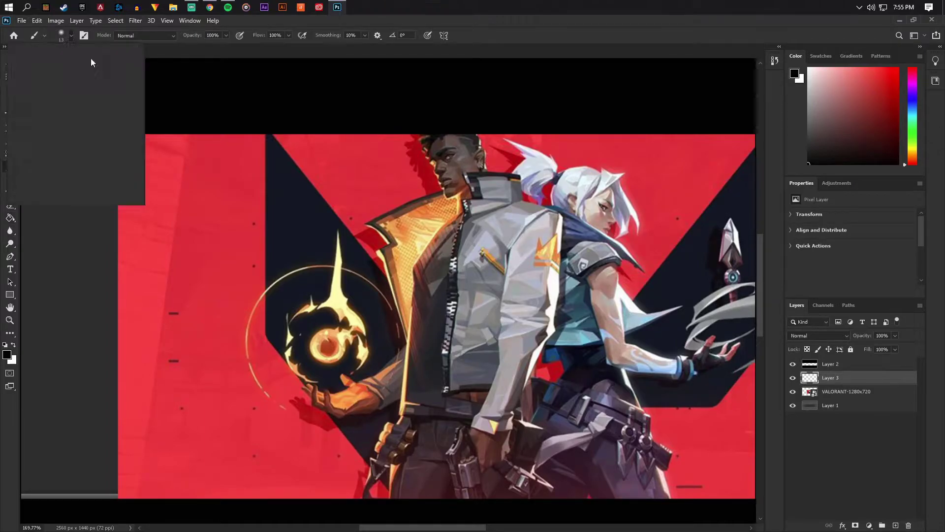
click(18, 130)
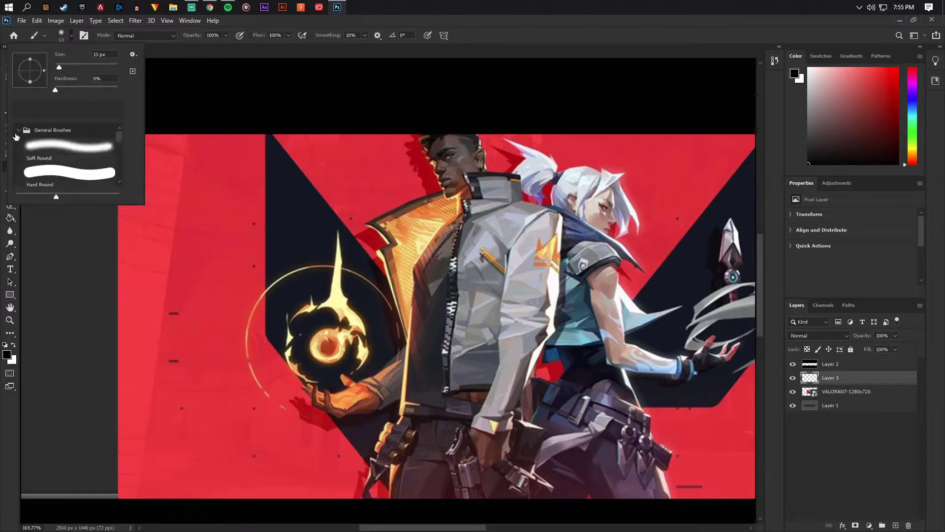
click(69, 172)
click(104, 54)
text(95)
key(Return)
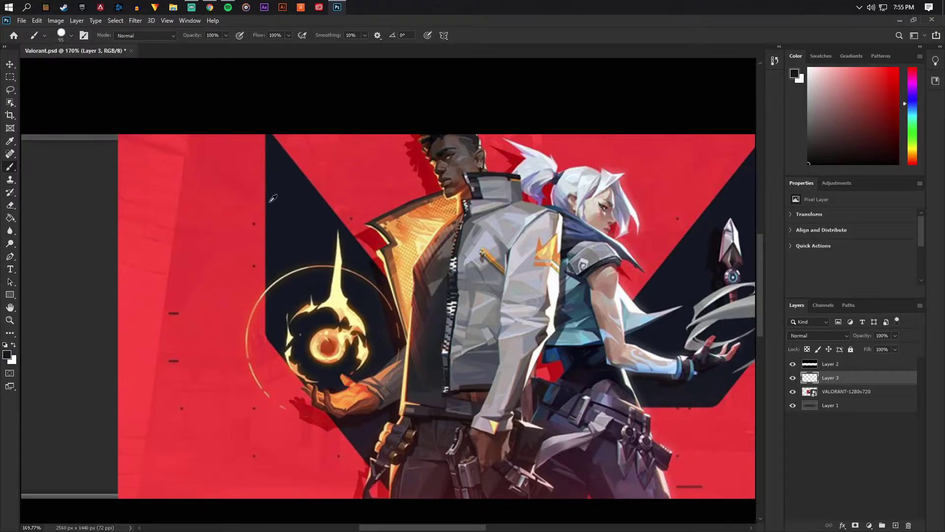
Step: Paint a navy dot and a red dot using colours sampled from the artwork
alt+click(274, 202)
click(72, 219)
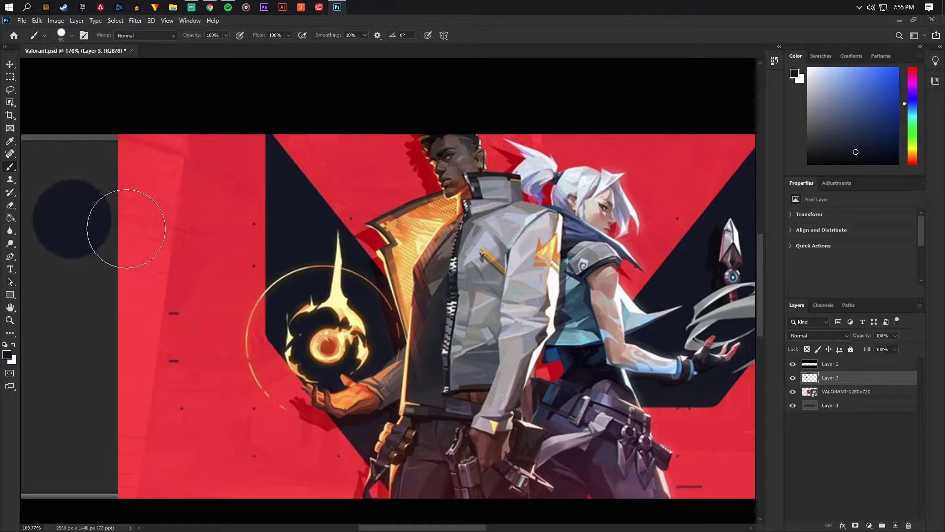
drag(243, 238, 249, 169)
click(73, 298)
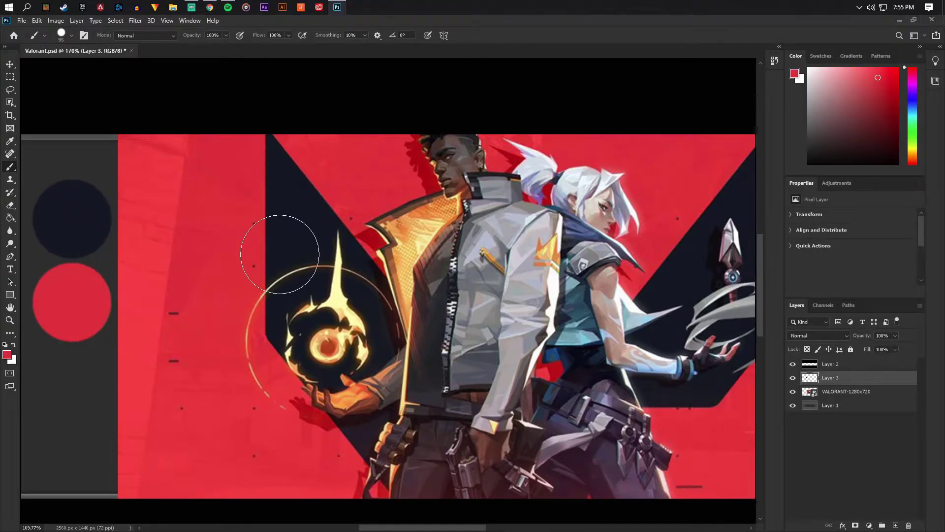
scroll(283, 248, down, 3)
drag(291, 185, 306, 206)
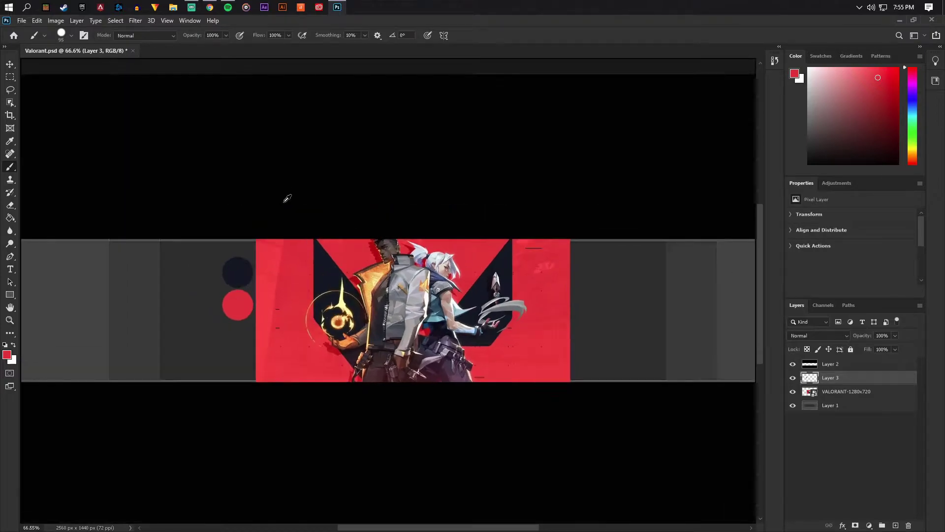
Step: Hide the Valorant art and fill a new Layer 4 below it with dark navy
click(792, 391)
click(816, 394)
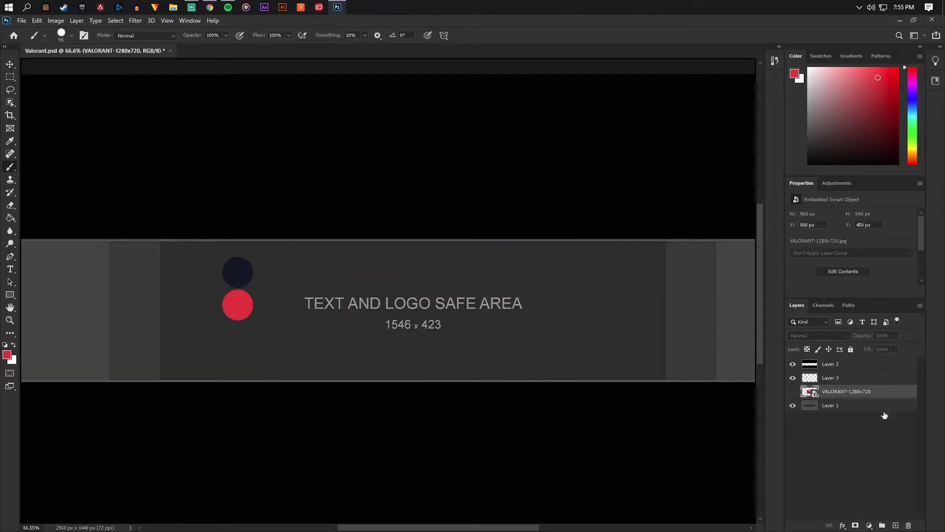
click(896, 525)
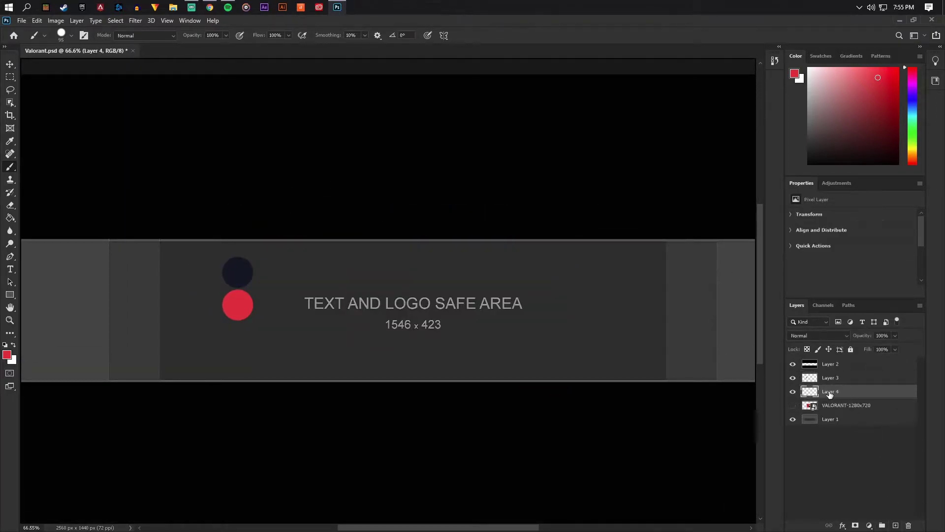
drag(829, 392, 832, 425)
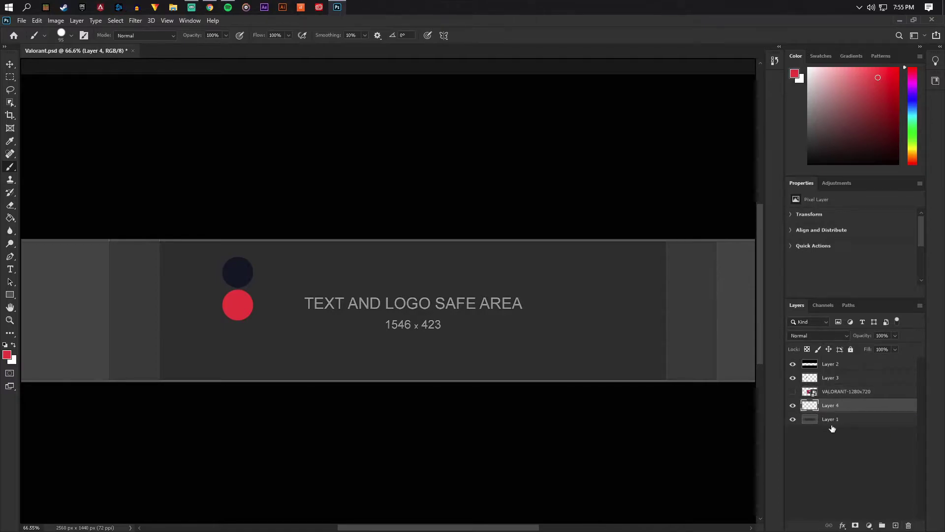
click(10, 217)
alt+click(238, 273)
click(297, 288)
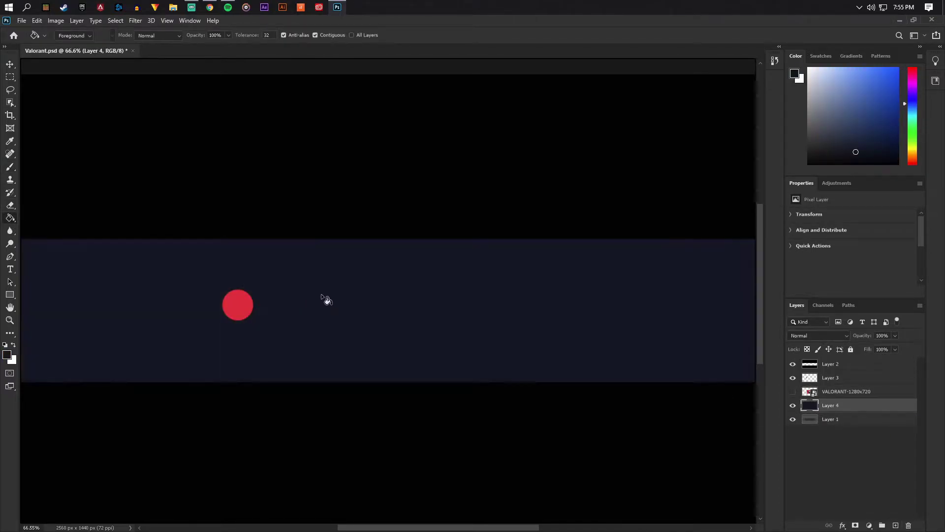
Step: Move the colour-dot layer above Layer 2 and shift the dots up into the black area
click(831, 378)
click(792, 377)
click(792, 377)
drag(832, 378, 835, 360)
click(10, 64)
key(ctrl+t)
drag(244, 272, 227, 145)
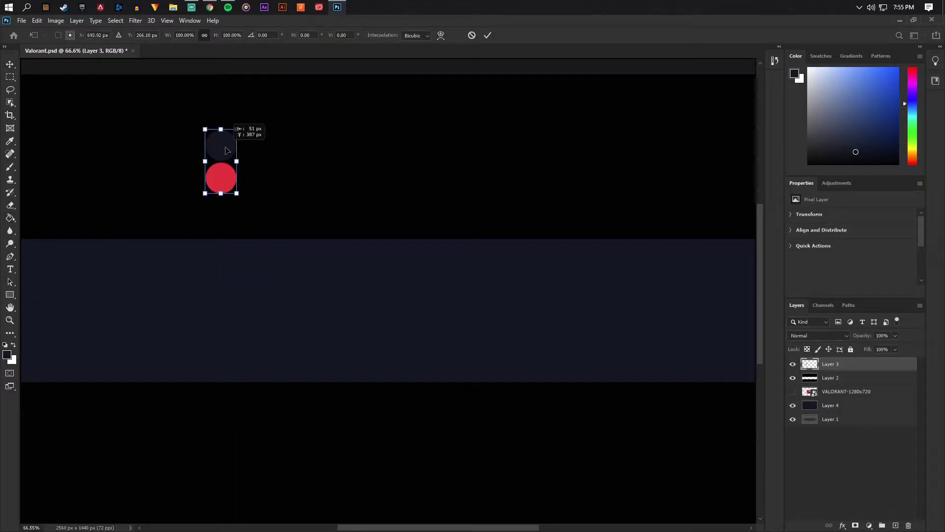
key(Return)
scroll(510, 275, down, 3)
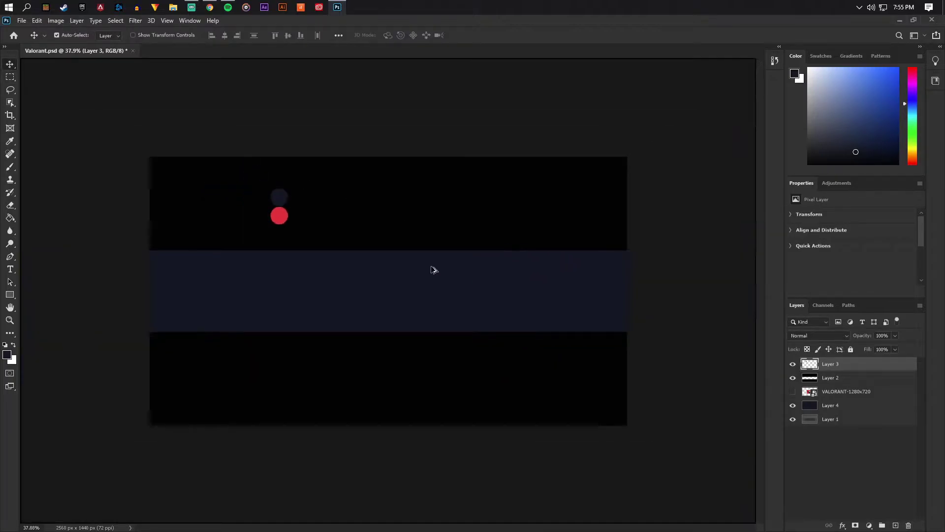
scroll(448, 279, up, 1)
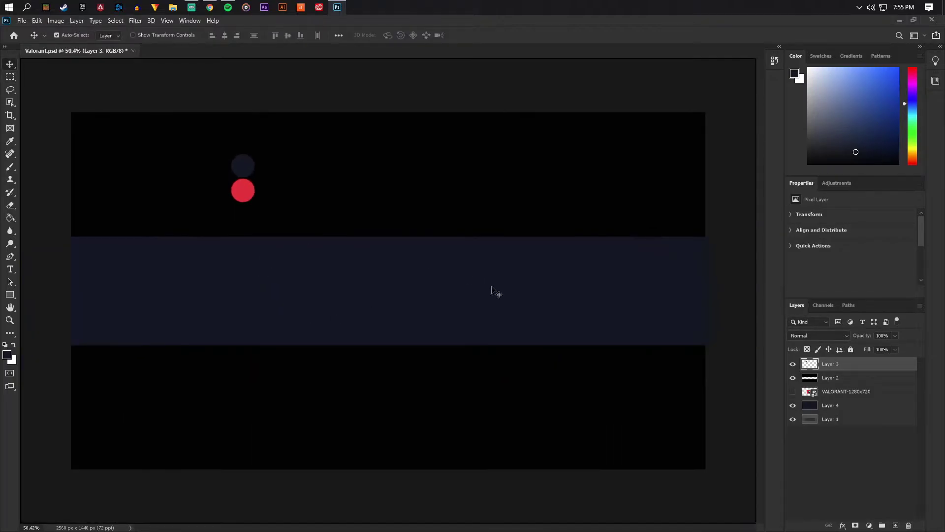
click(850, 394)
Step: Place the Jett artwork as an embedded image, position it and scale it to about 88%
click(22, 20)
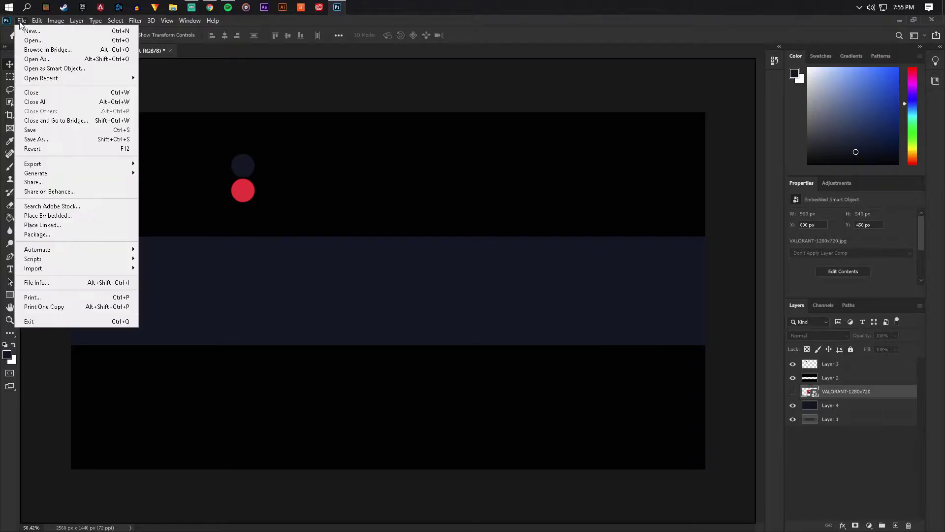
click(49, 216)
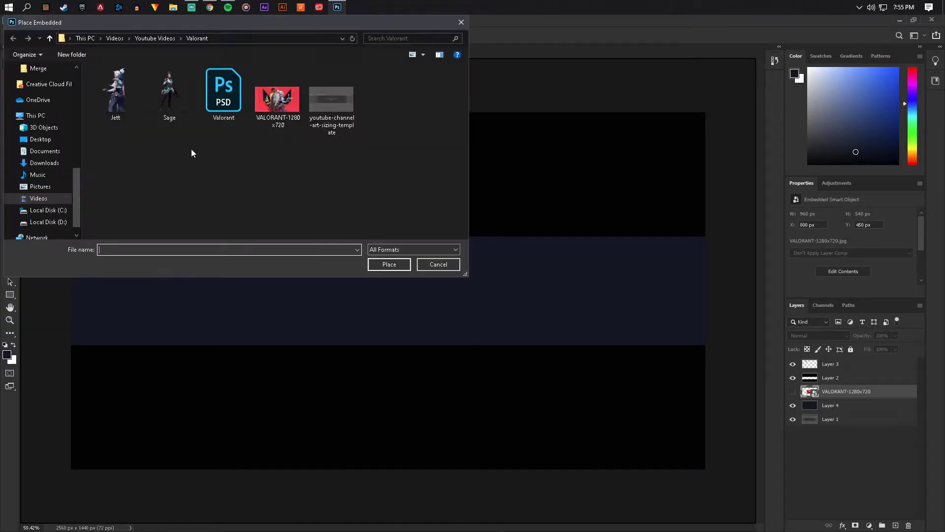
double_click(124, 94)
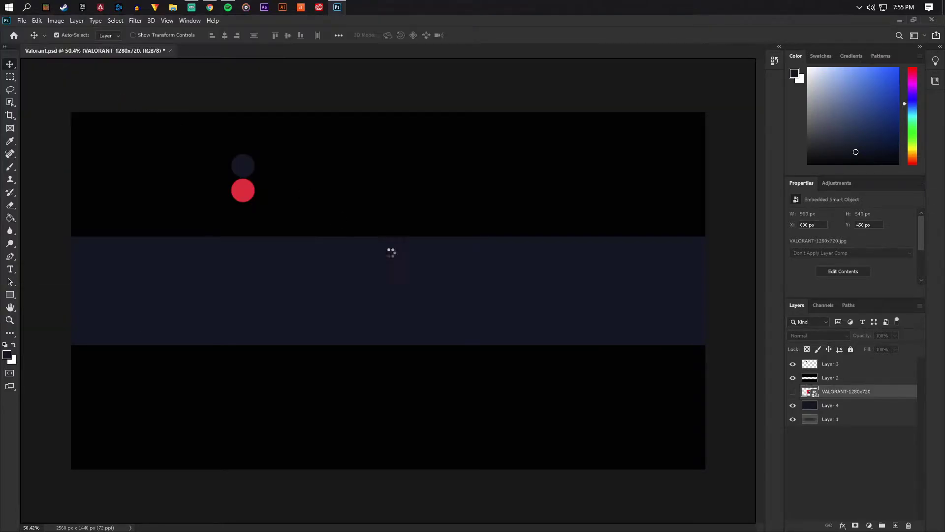
drag(442, 253, 514, 314)
drag(552, 217, 531, 244)
drag(506, 312, 537, 287)
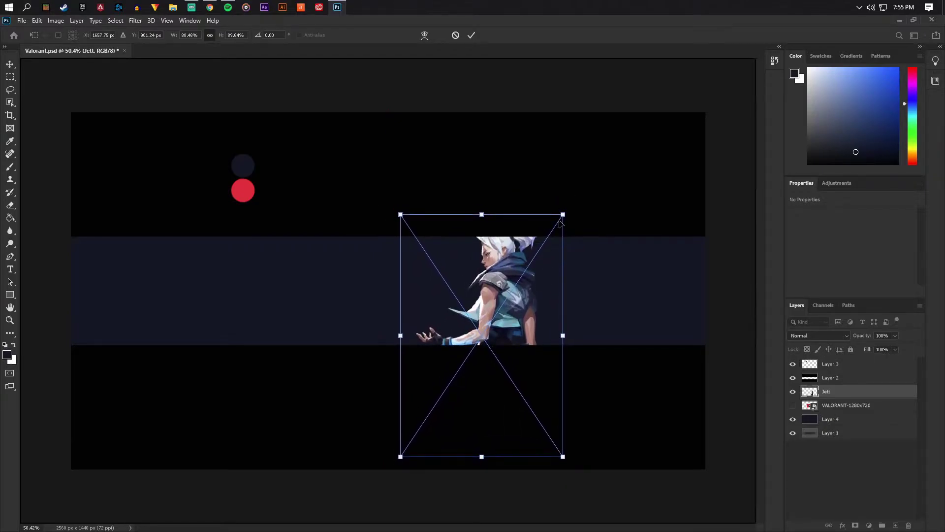
Step: Flip Jett horizontally, tilt her slightly, move her to the band's left side and commit
right_click(551, 282)
click(580, 439)
drag(539, 291, 381, 292)
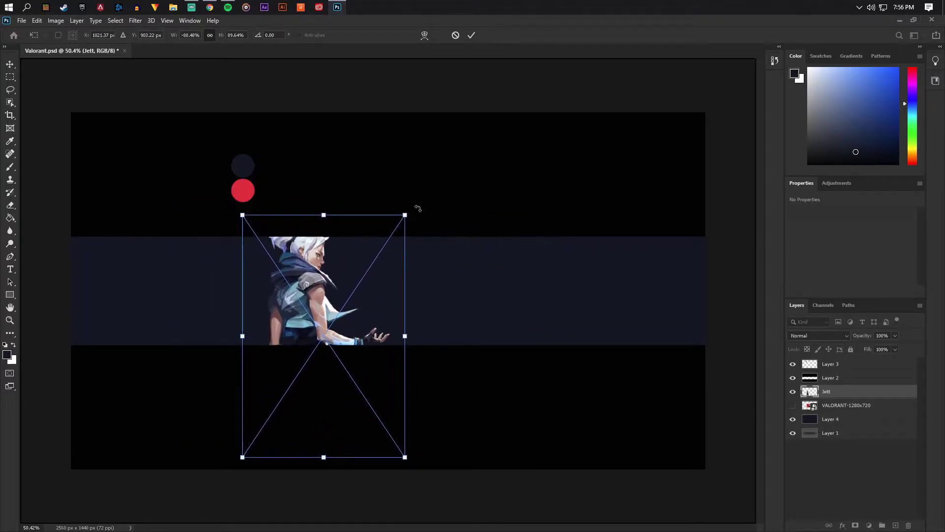
drag(418, 208, 379, 230)
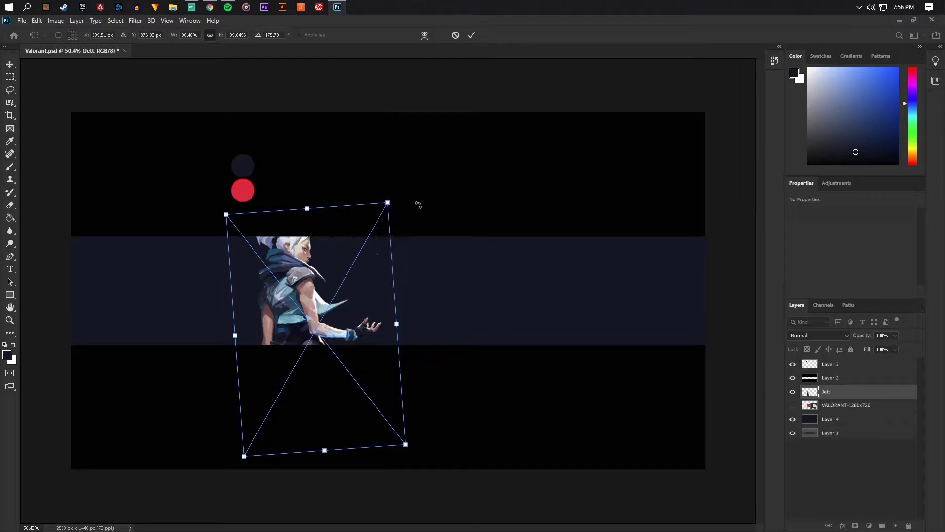
drag(418, 204, 393, 185)
drag(355, 259, 359, 271)
right_click(357, 265)
click(373, 270)
scroll(323, 282, up, 3)
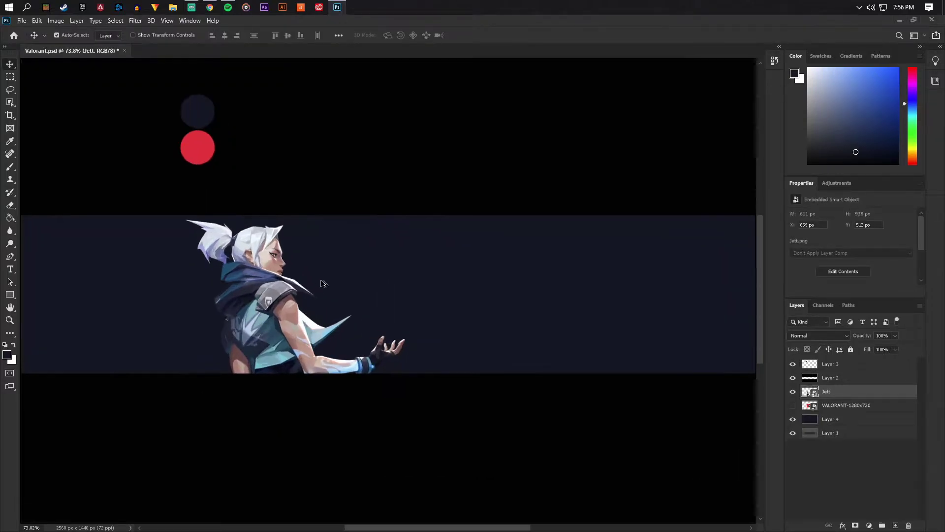
Step: Add a new layer, choose the Horizontal Type tool and sample red from the circle as foreground colour
scroll(308, 293, down, 2)
scroll(397, 302, up, 2)
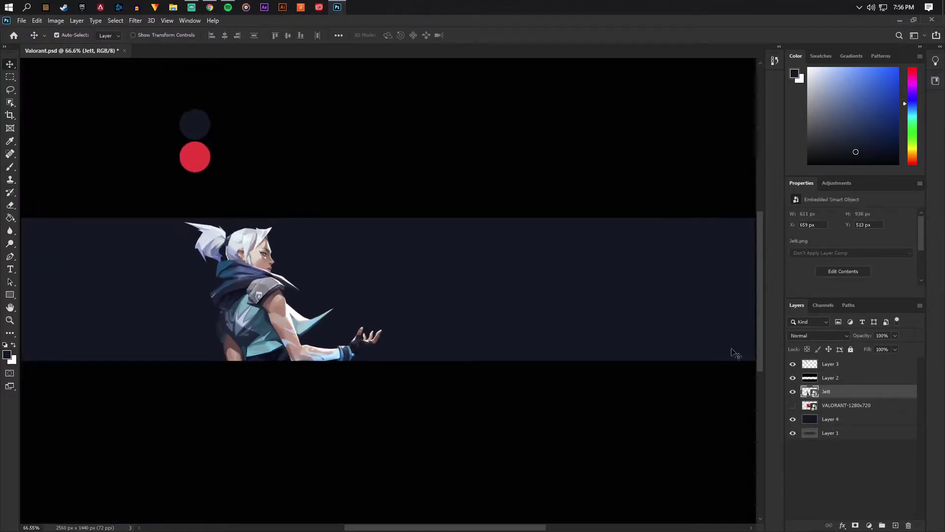
click(894, 525)
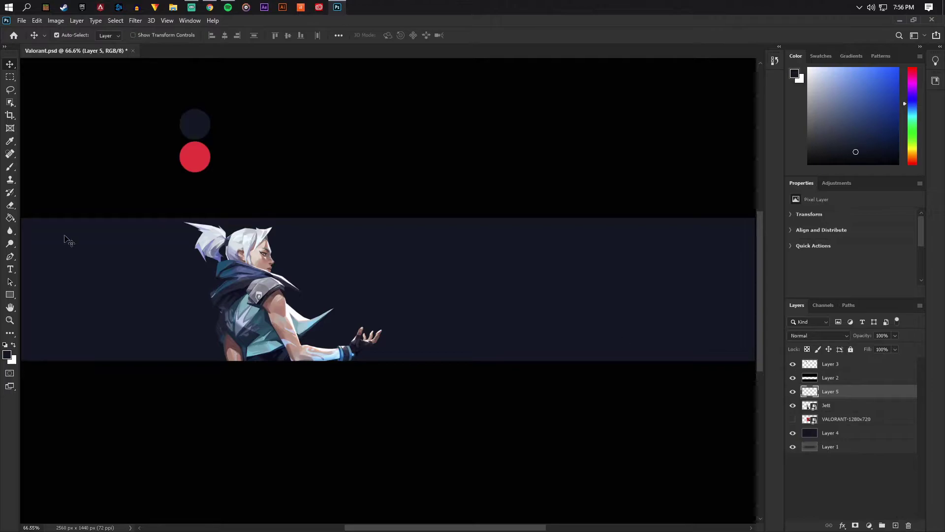
click(12, 271)
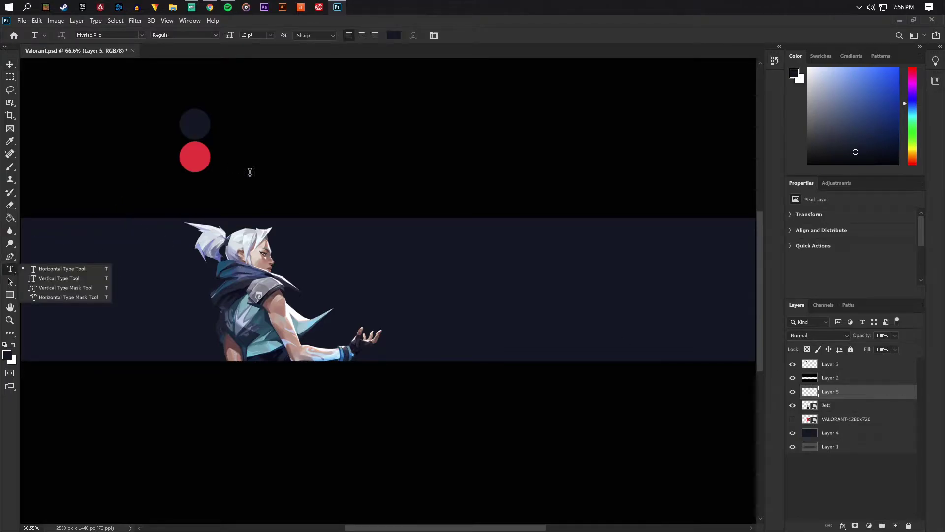
click(60, 269)
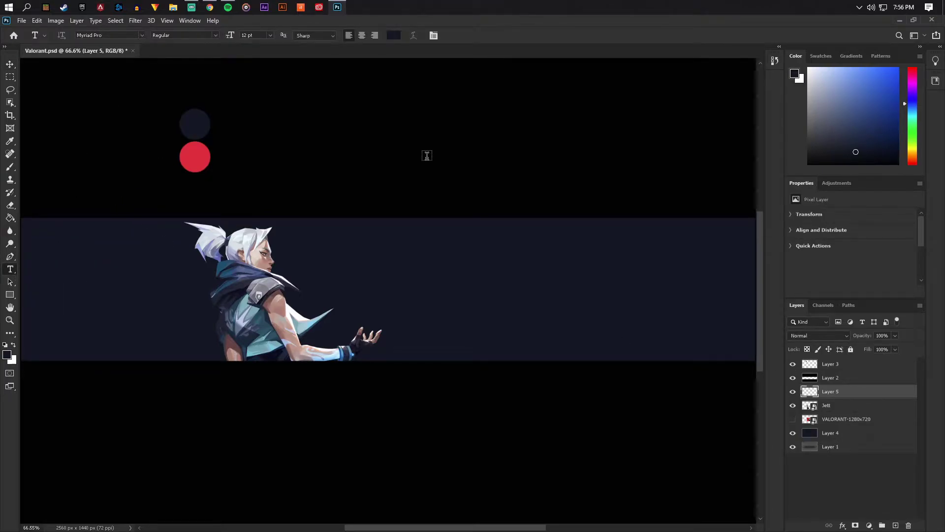
click(13, 346)
click(7, 354)
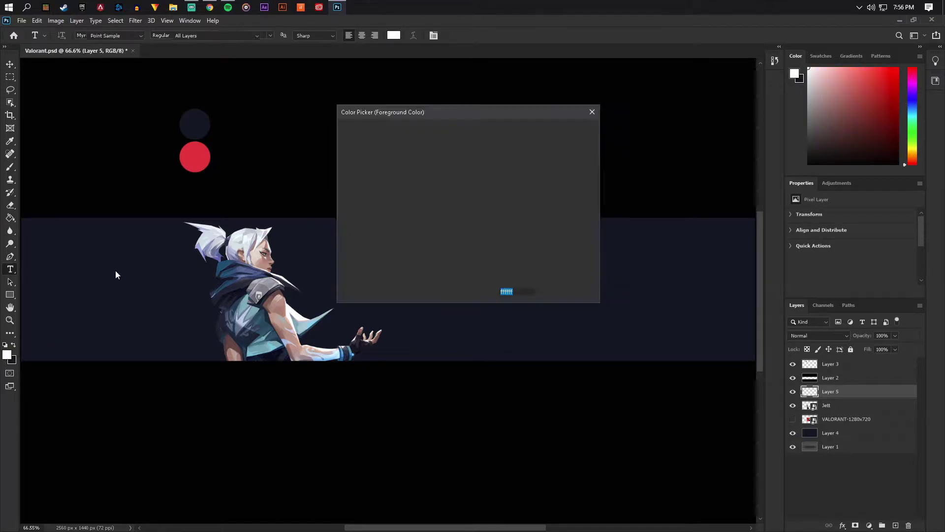
click(202, 159)
click(566, 131)
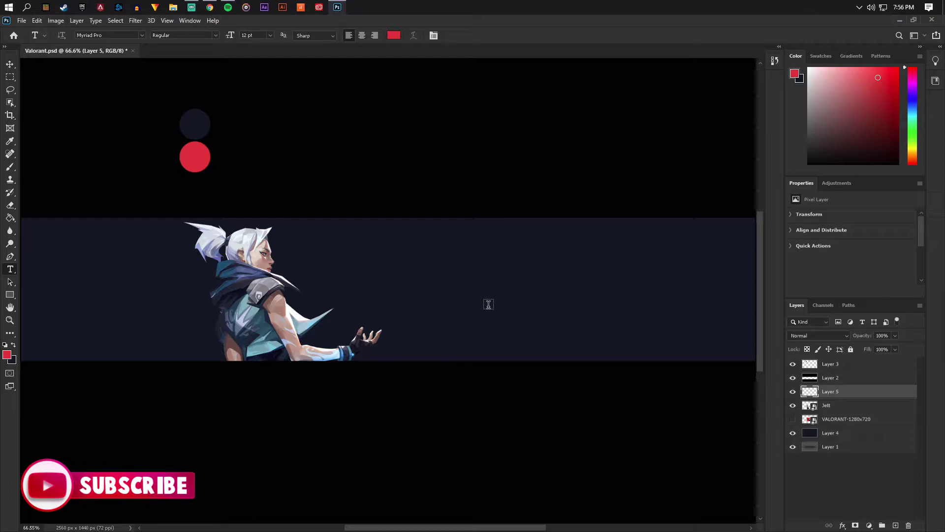
Step: Type the name text beside Jett, enlarge it to 122 pt, commit, and hide navy Layer 4
click(377, 294)
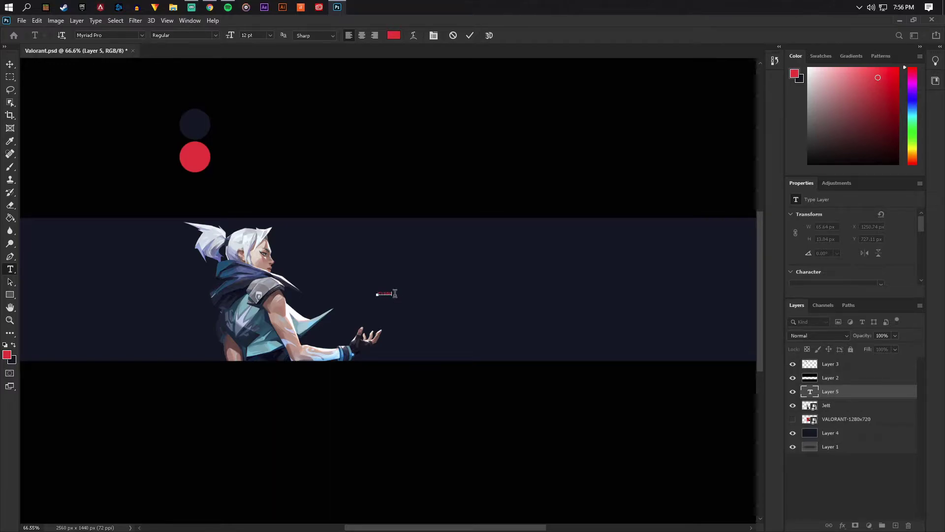
text(VALORANT)
drag(231, 38, 286, 33)
click(489, 294)
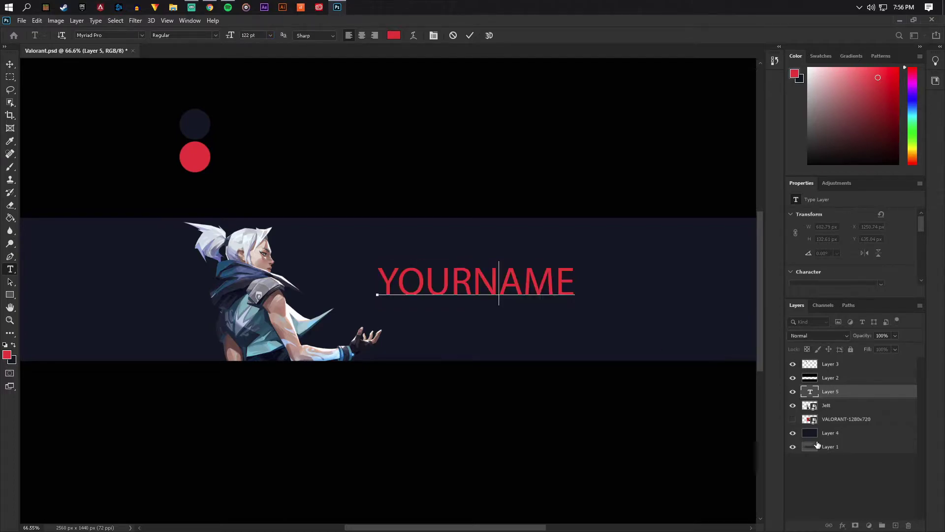
click(797, 434)
click(794, 434)
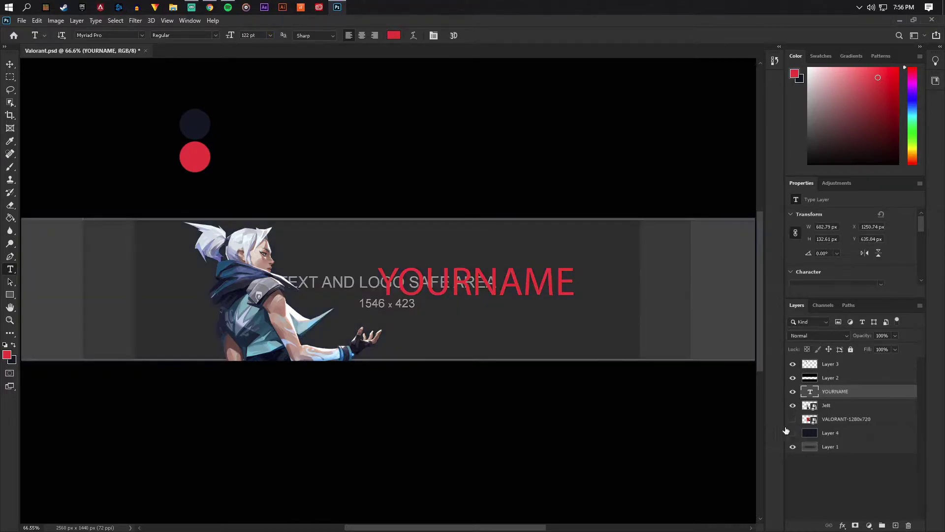
Step: Free Transform the YOURNAME text to move it left toward Jett
click(9, 64)
scroll(517, 330, down, 3)
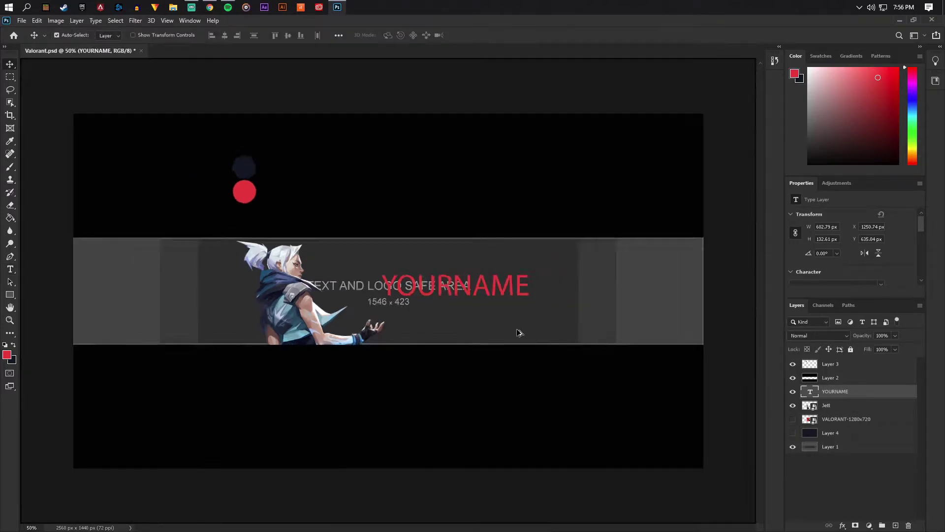
scroll(504, 328, up, 2)
key(ctrl+t)
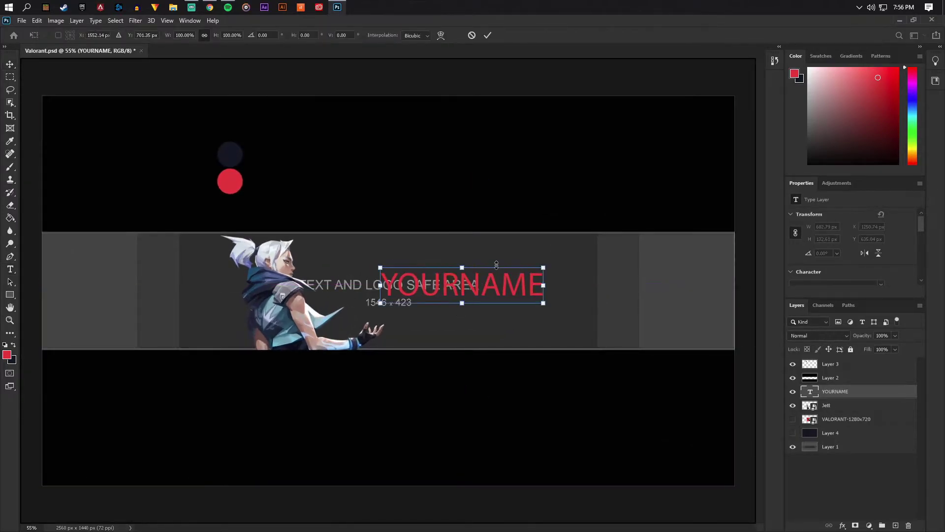
drag(504, 286, 421, 288)
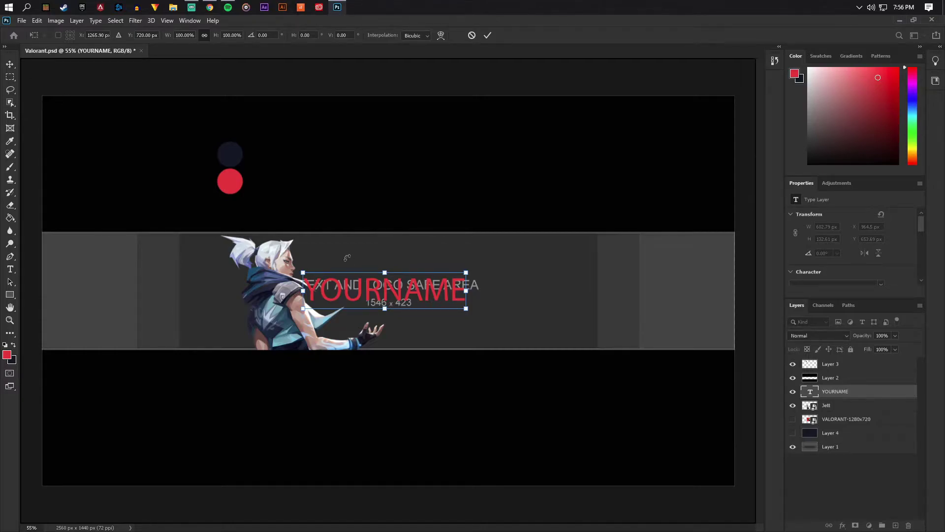
key(Return)
Step: Select the whole canvas, align YOURNAME to vertical and horizontal centres, then deselect
click(6, 82)
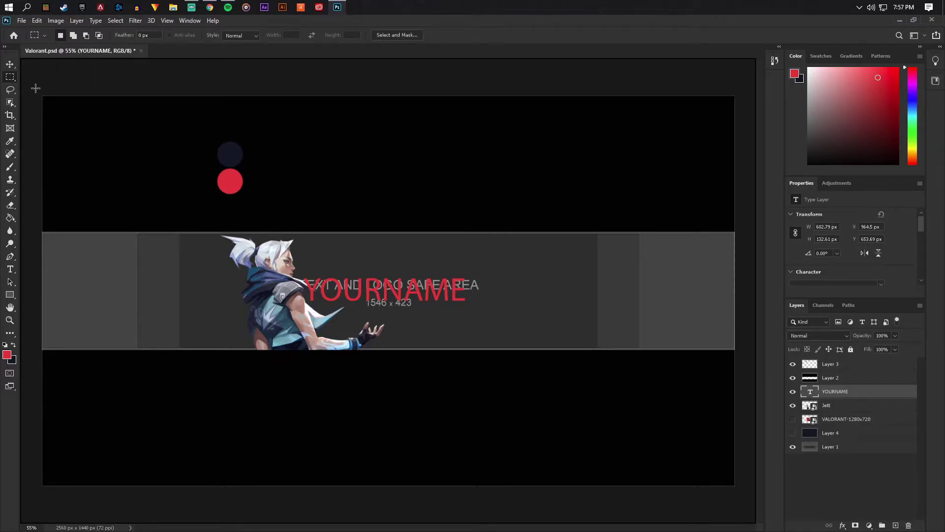
drag(31, 86, 107, 151)
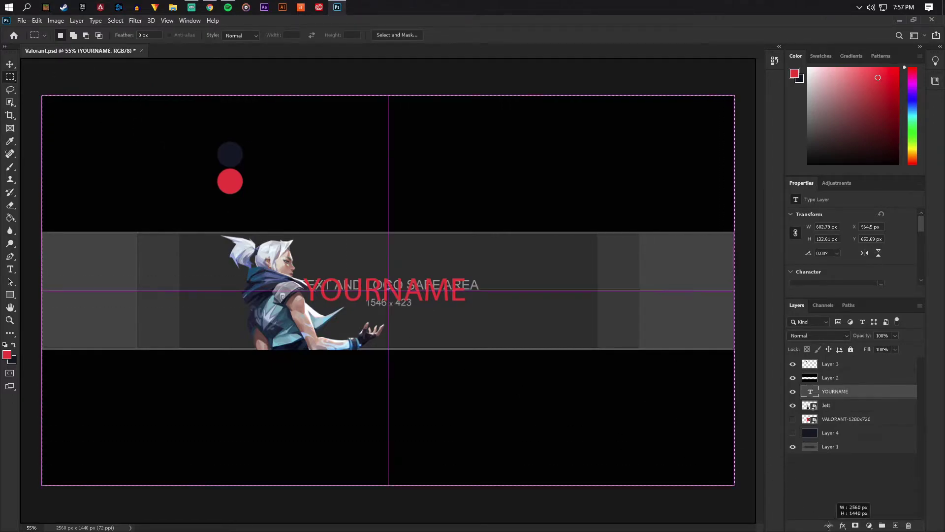
key(ctrl+semicolon)
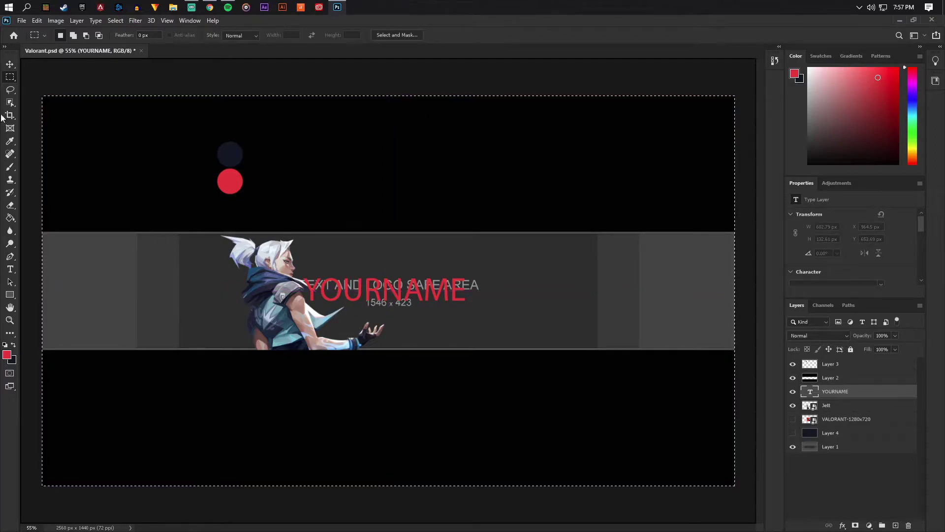
click(10, 64)
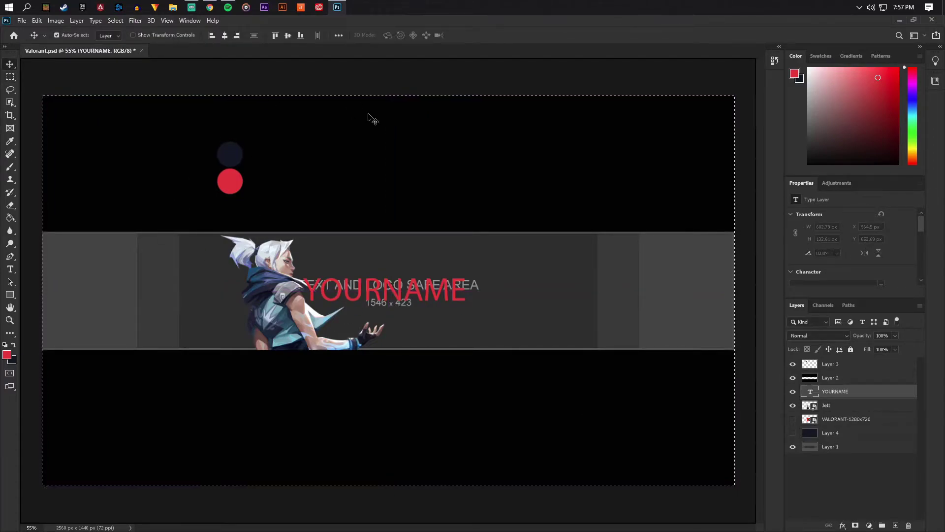
click(291, 36)
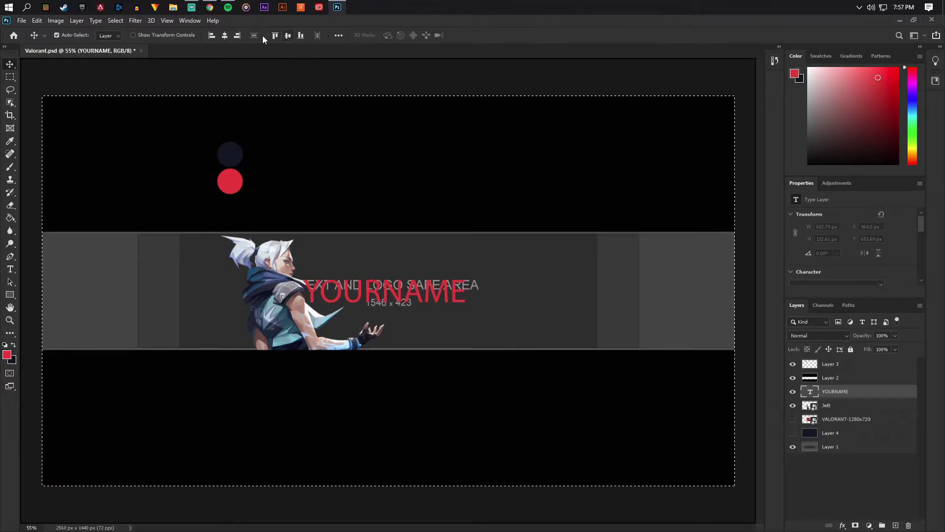
click(224, 36)
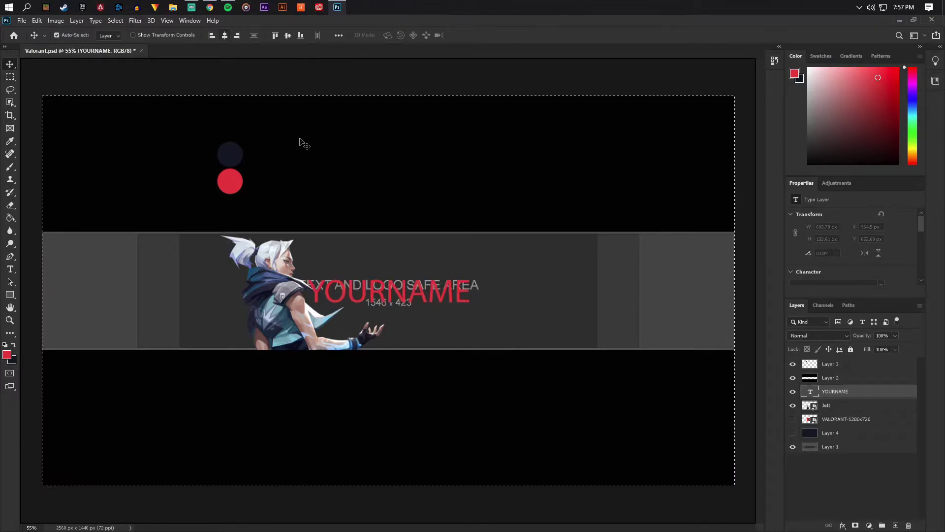
key(m)
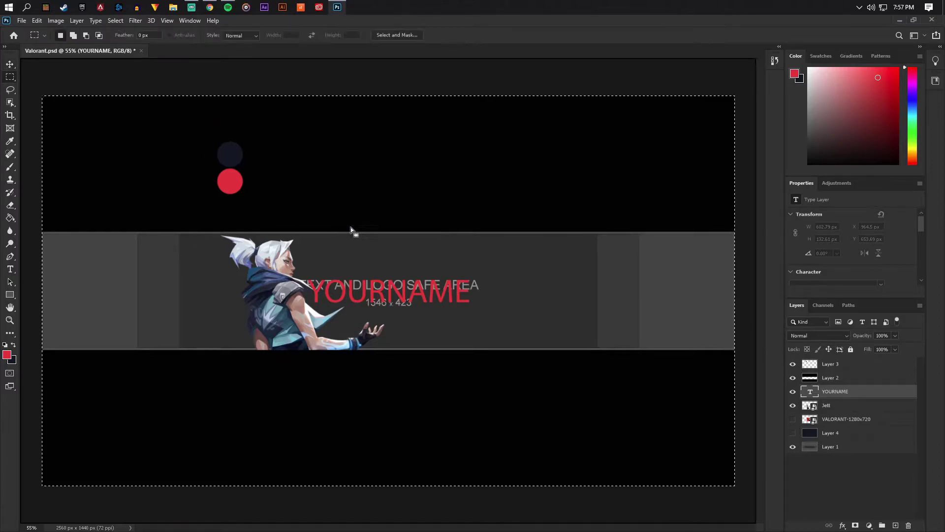
right_click(351, 229)
click(369, 234)
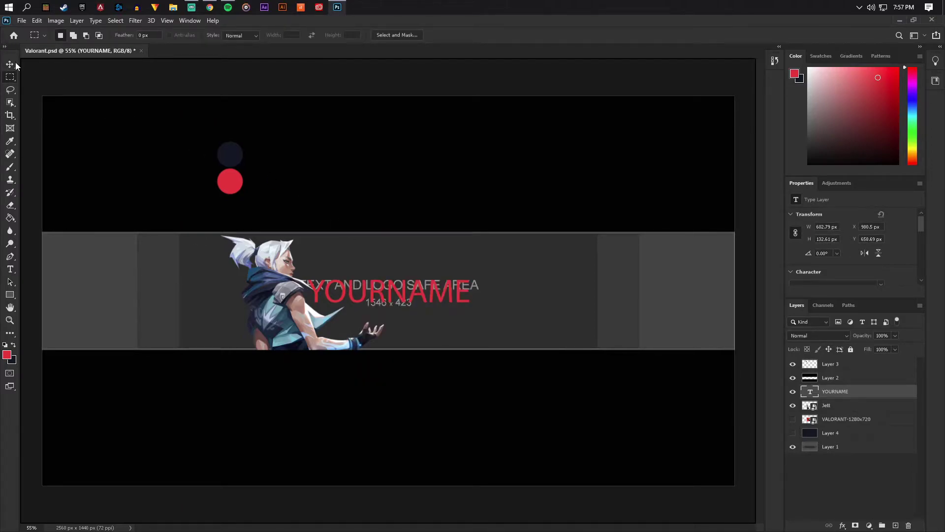
click(11, 64)
scroll(344, 282, up, 1)
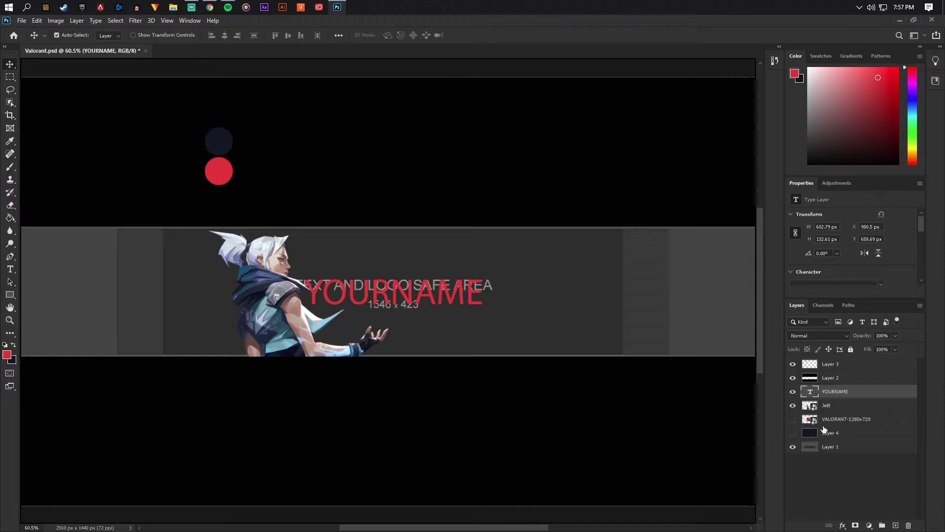
Step: Show navy Layer 4 again and move the YOURNAME layer below Jett
click(793, 405)
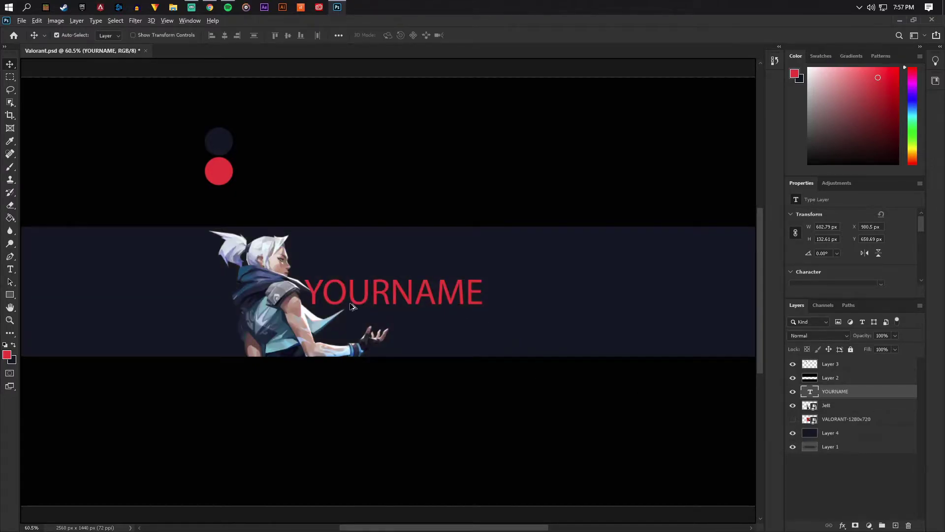
scroll(352, 306, up, 5)
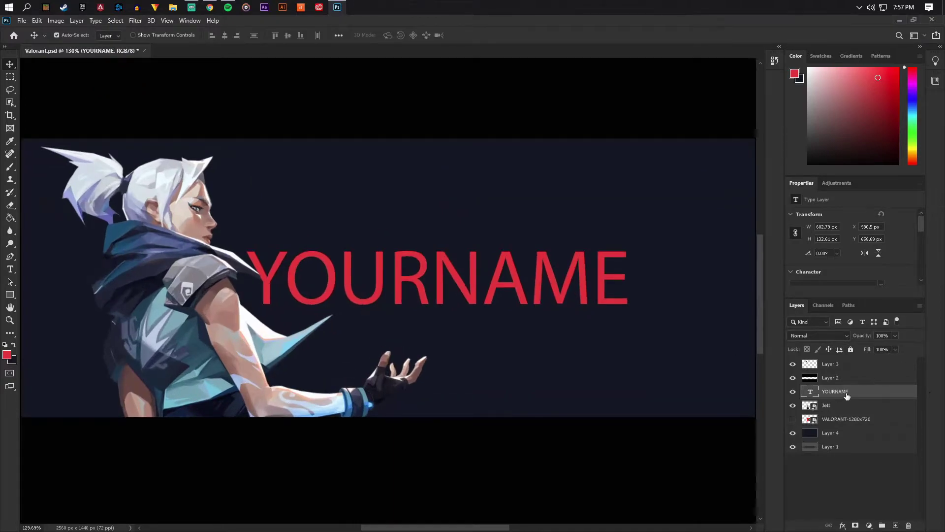
drag(851, 392, 851, 409)
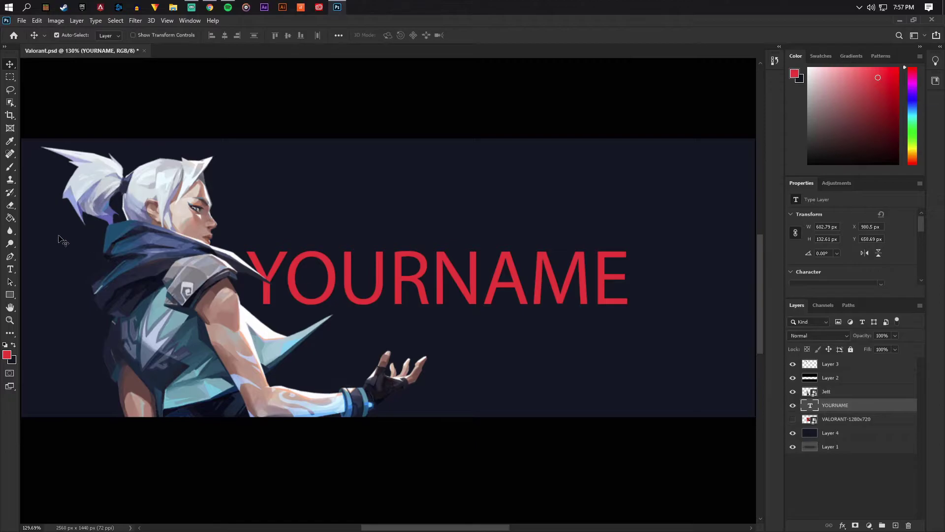
Step: Change the YOURNAME font style to Bold SemiCondensed and commit the edit
click(10, 268)
click(435, 275)
key(ctrl+a)
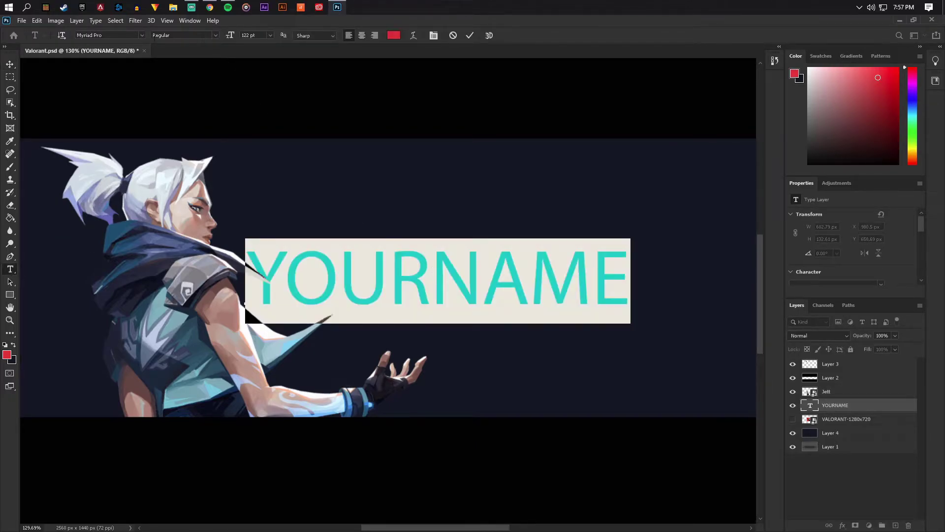
click(215, 35)
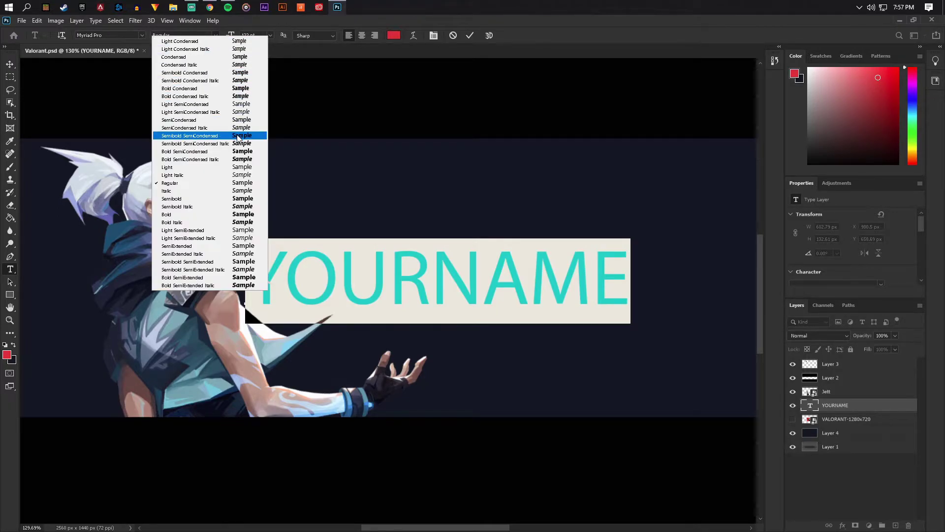
click(242, 152)
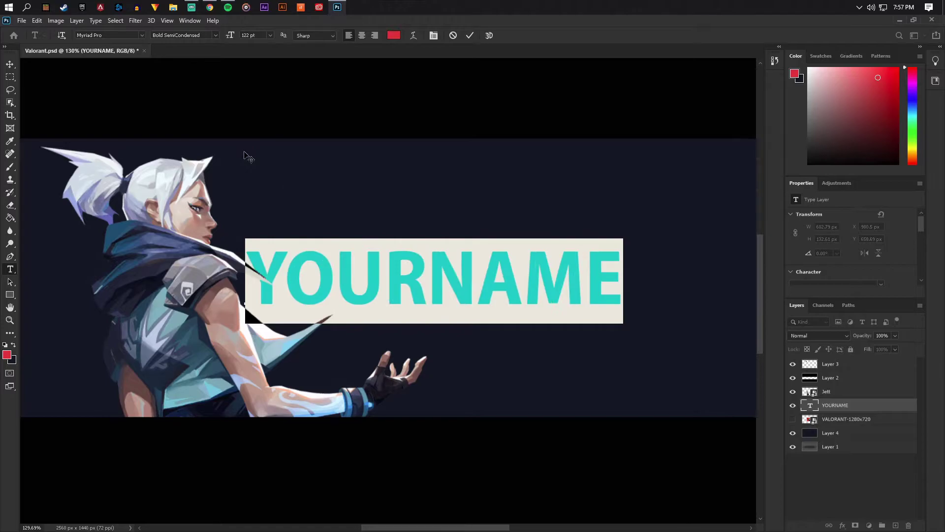
key(ctrl+h)
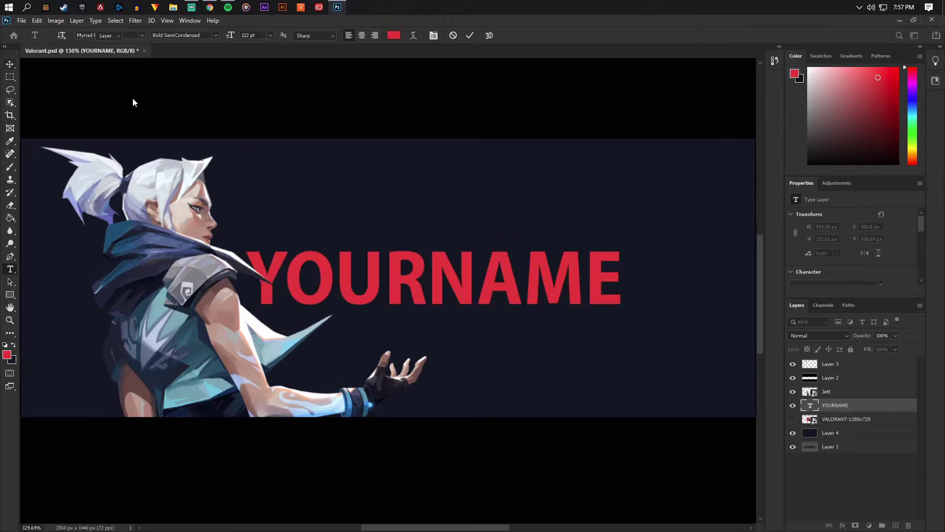
key(ctrl+Return)
key(v)
scroll(529, 257, down, 3)
scroll(423, 304, up, 1)
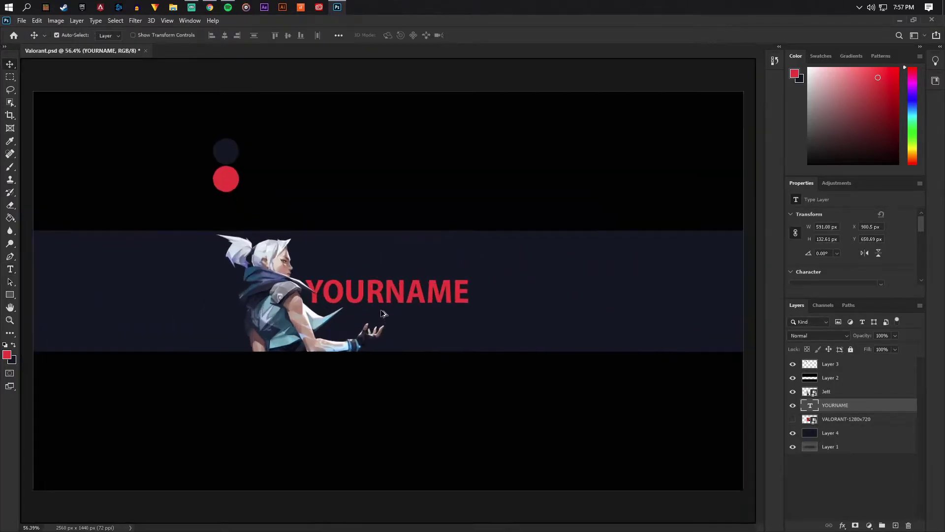
scroll(382, 313, up, 1)
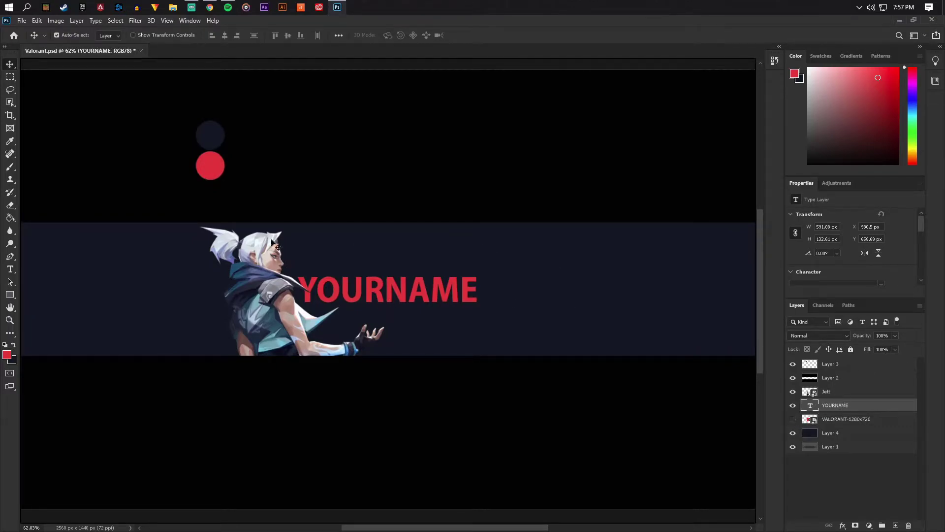
Step: In a new Chrome tab, search Google Images for 'lightning png'
click(212, 6)
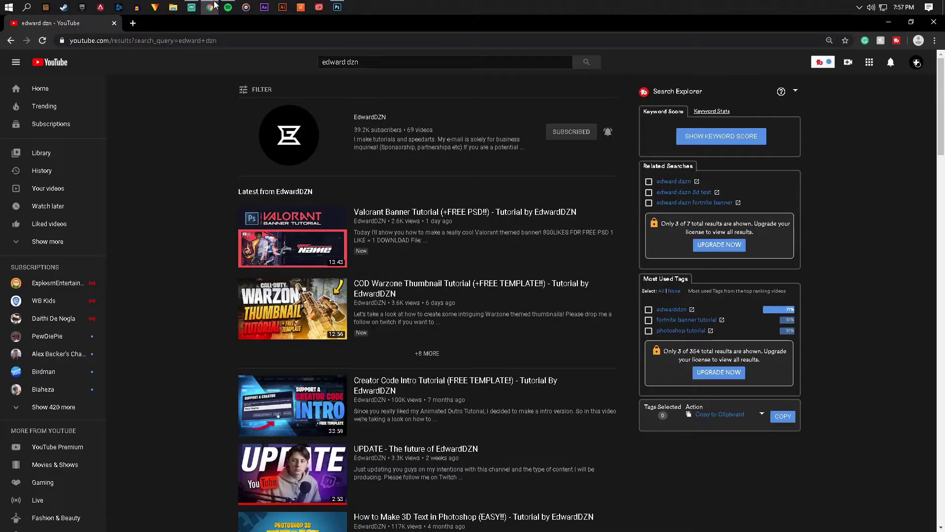
click(133, 23)
click(113, 24)
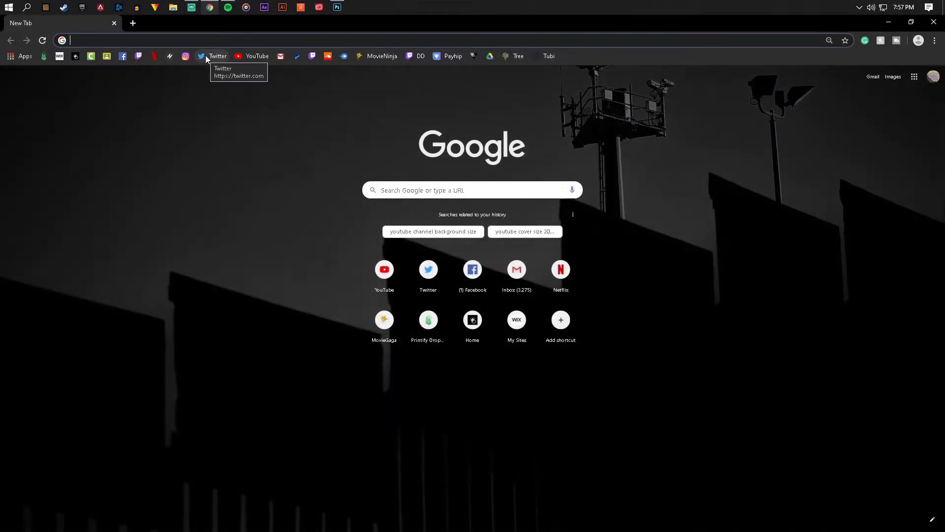
text(lightni)
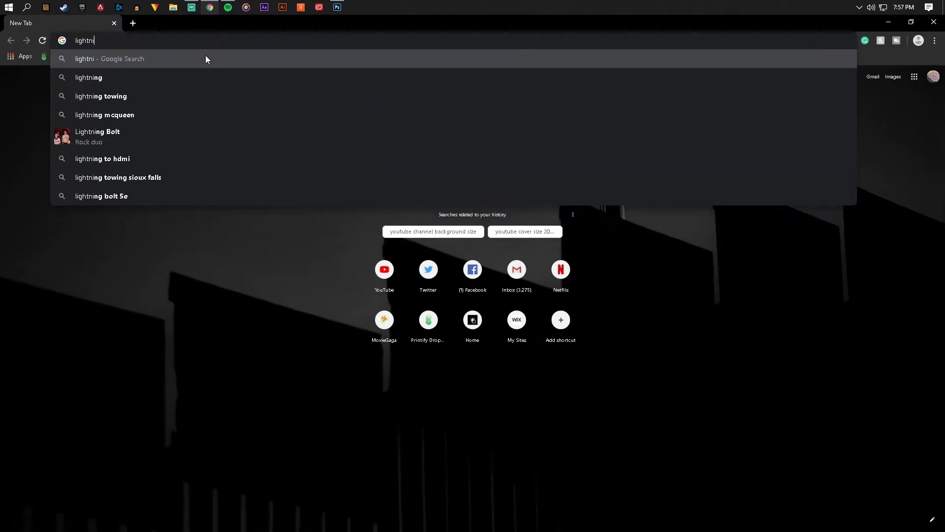
click(114, 79)
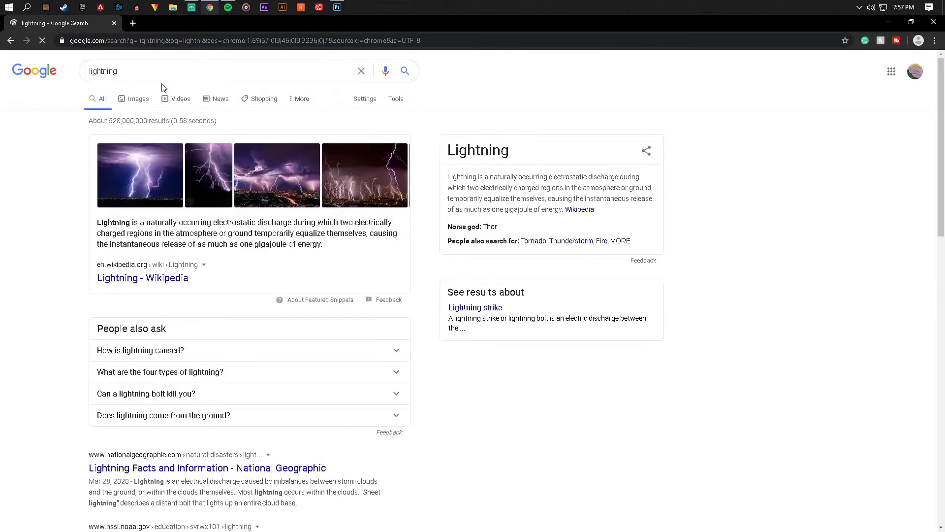
click(163, 71)
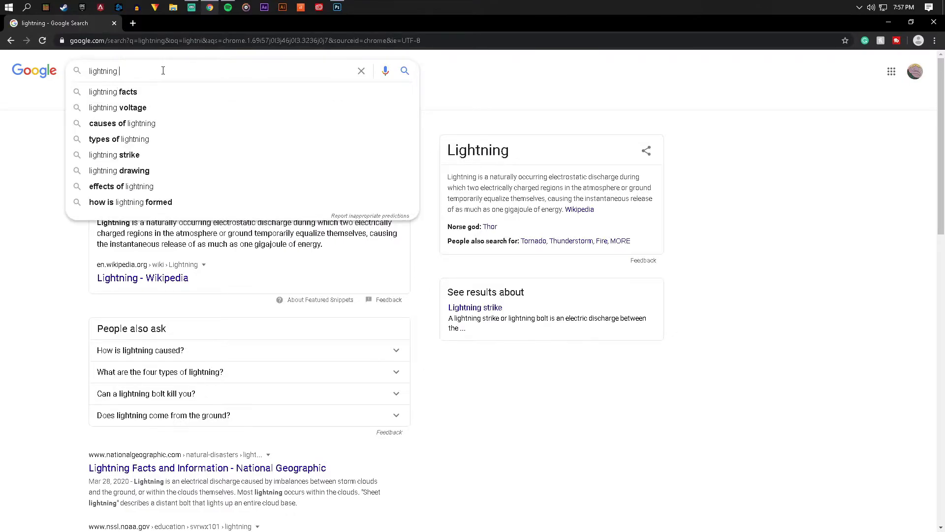
text(png)
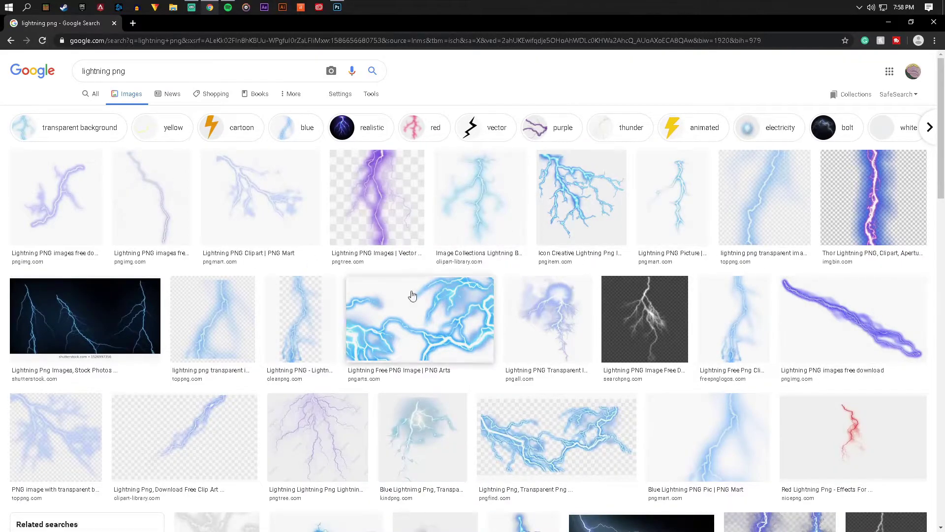
Step: Open the dark Thunder lightning png result and copy the image
scroll(127, 312, down, 6)
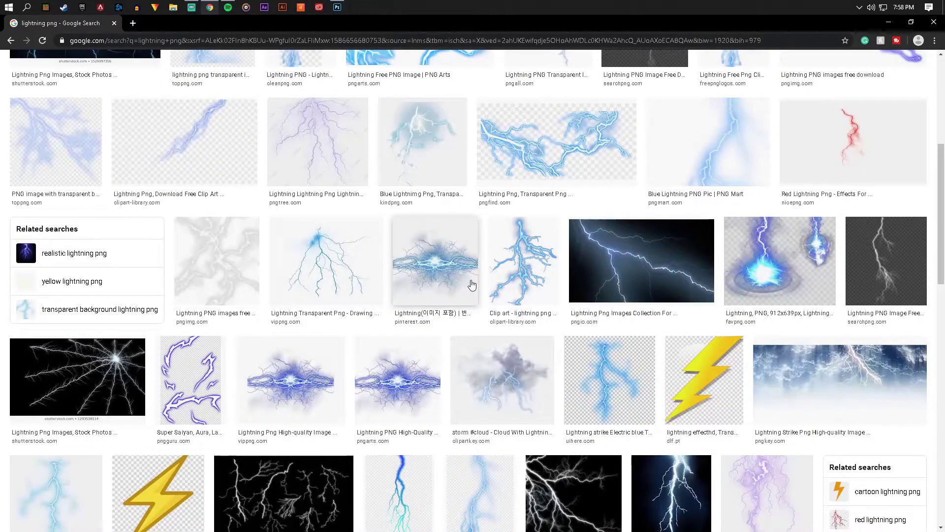
scroll(471, 284, down, 5)
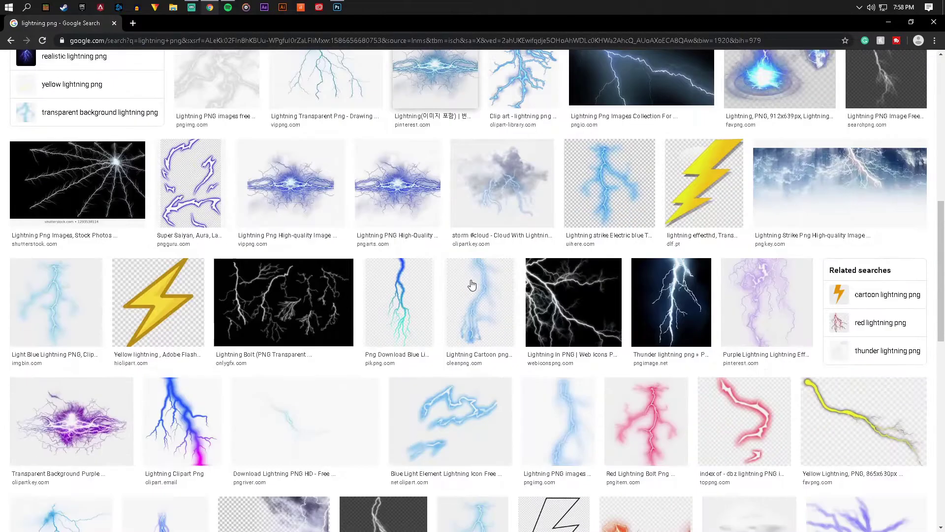
click(672, 300)
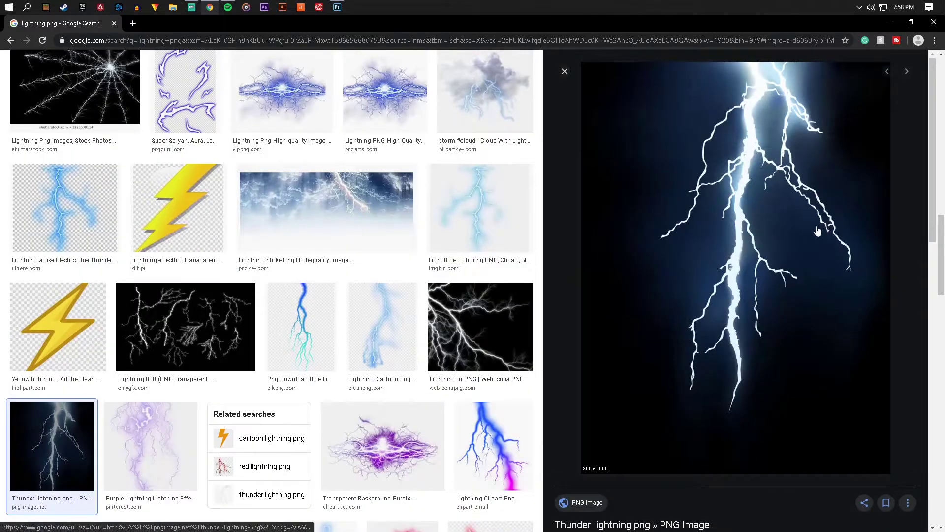
right_click(750, 216)
click(793, 332)
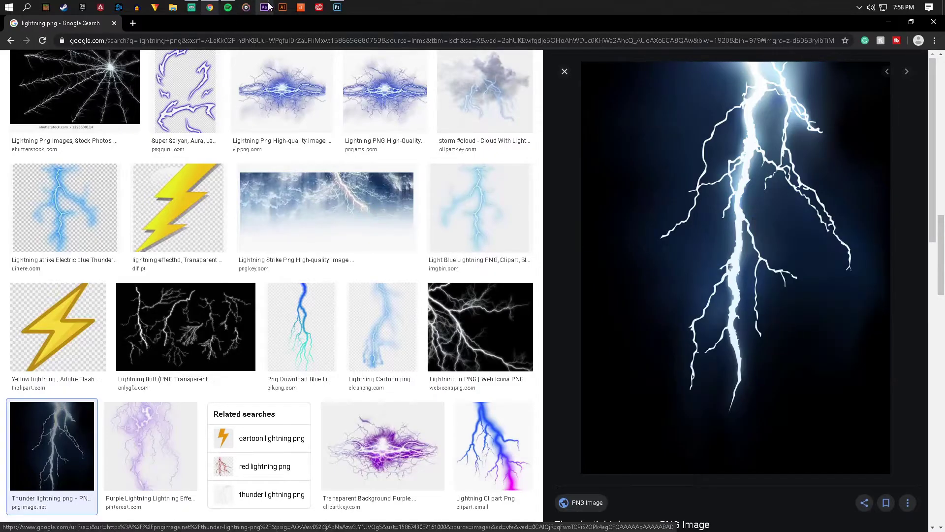
key(alt+Tab)
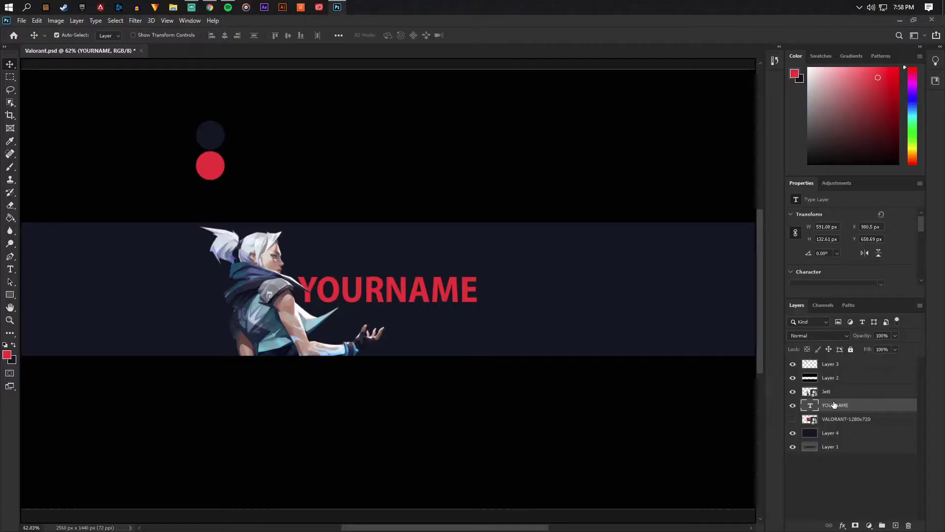
Step: Paste the lightning above the Jett layer and set its blend mode to Screen
click(832, 390)
key(ctrl+v)
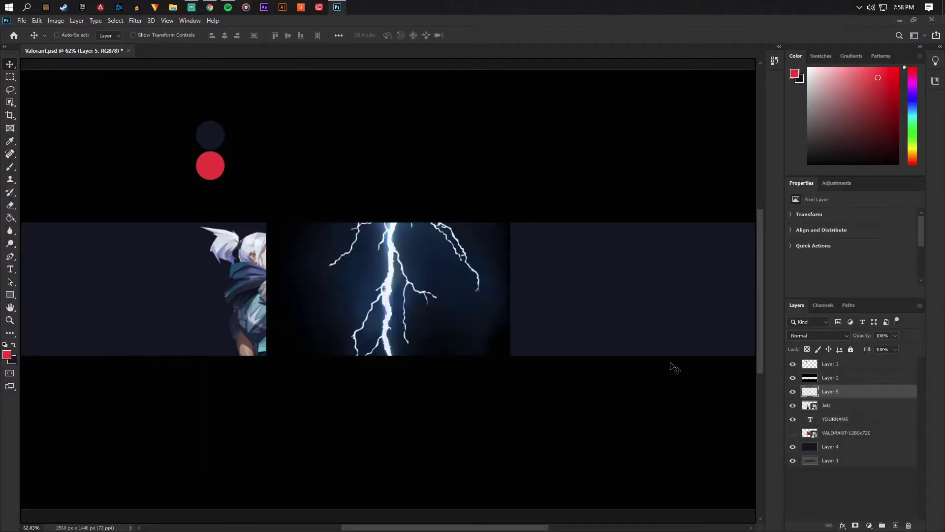
click(811, 335)
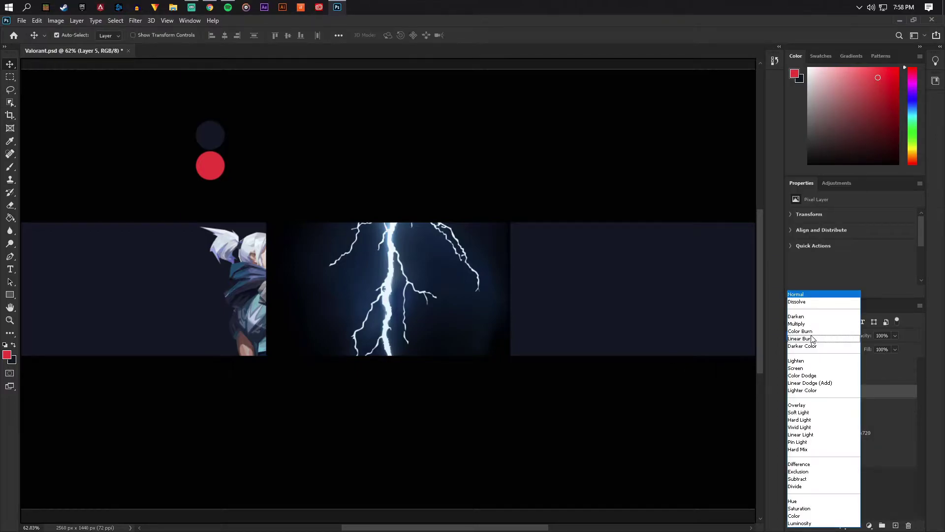
click(777, 344)
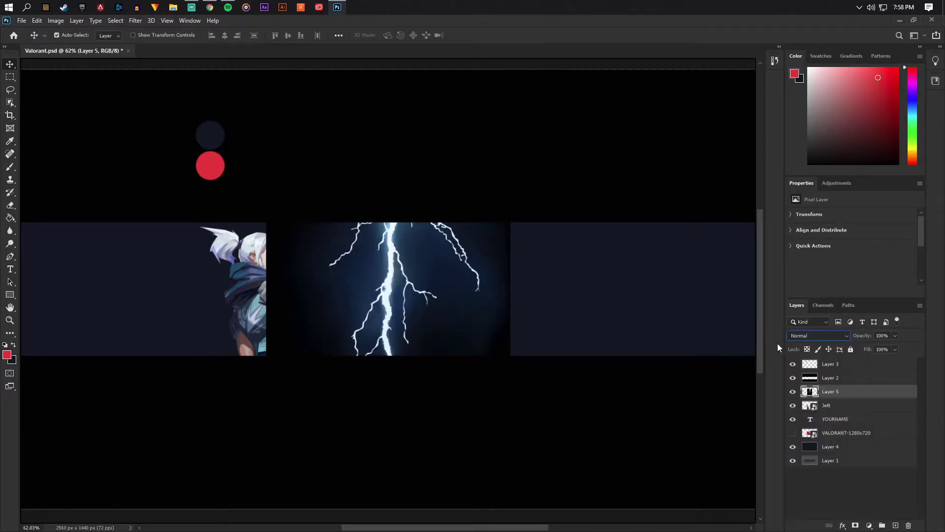
click(814, 336)
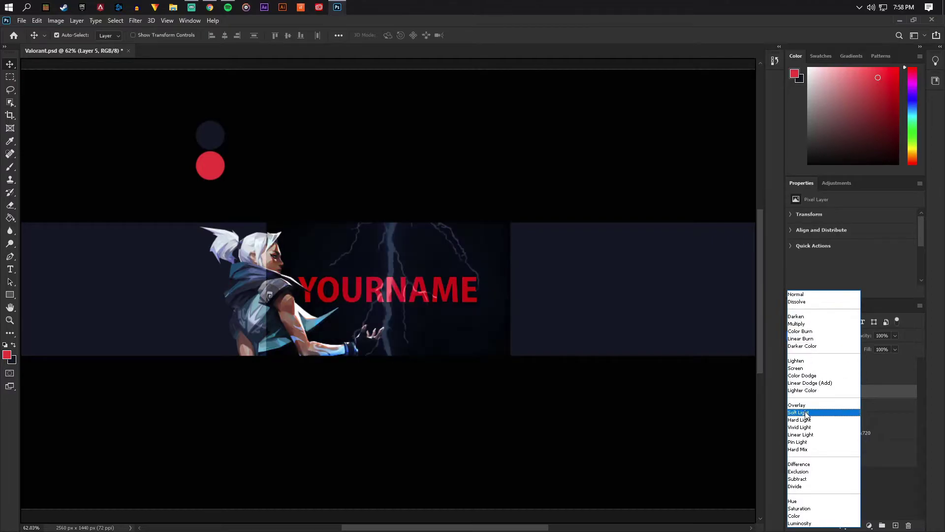
click(801, 368)
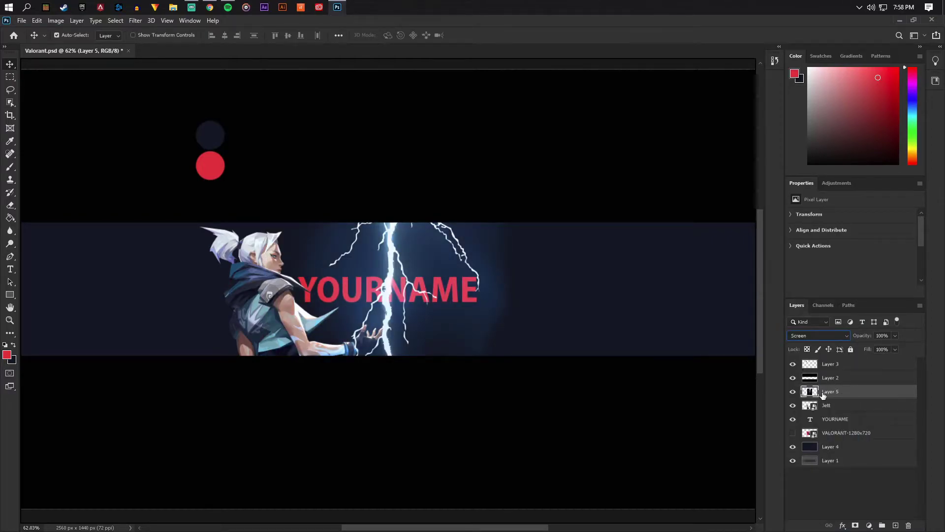
Step: Rotate the lightning about -110° and move it down-left across Jett's lower body
key(ctrl)
key(ctrl+t)
drag(527, 124, 155, 274)
drag(398, 254, 366, 280)
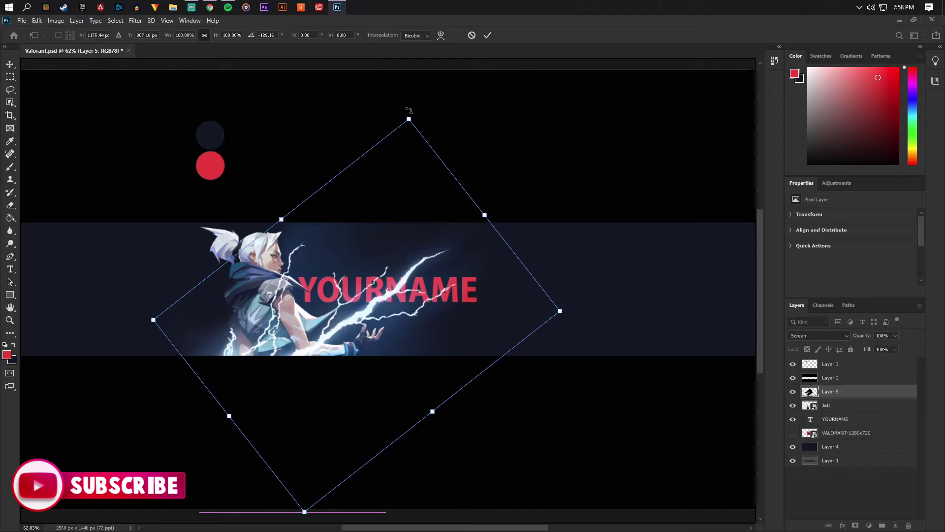
drag(409, 109, 473, 123)
drag(405, 223, 380, 274)
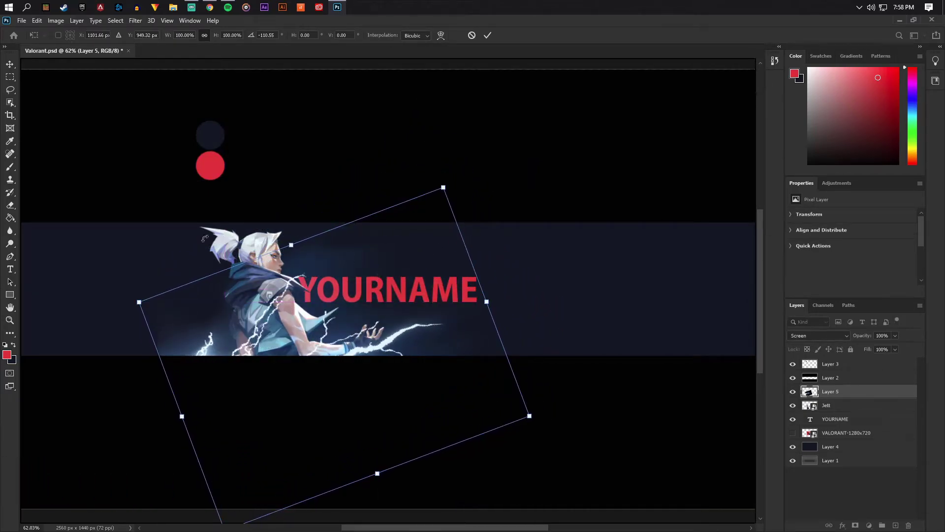
drag(398, 315, 390, 320)
key(Return)
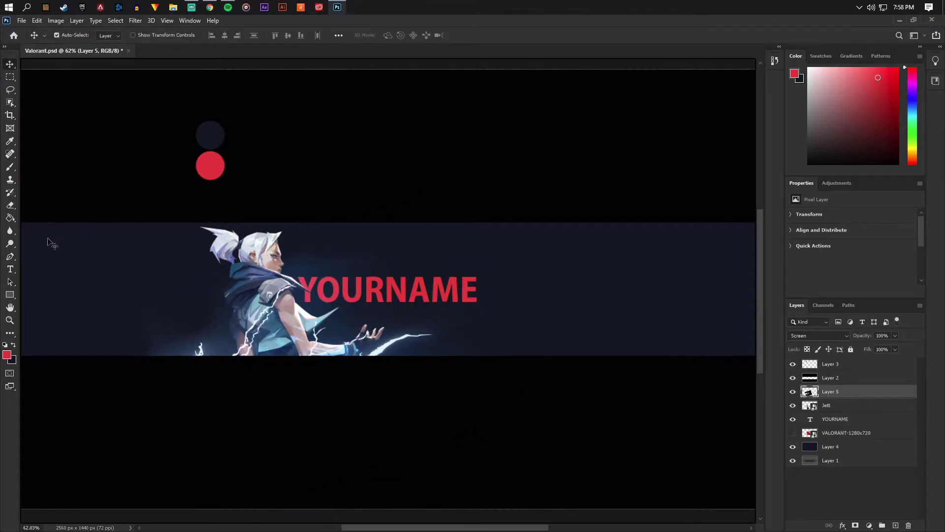
Step: Give the Eraser a 0%-hardness Soft Round tip at 338 px, then switch to the Brush tool
click(10, 207)
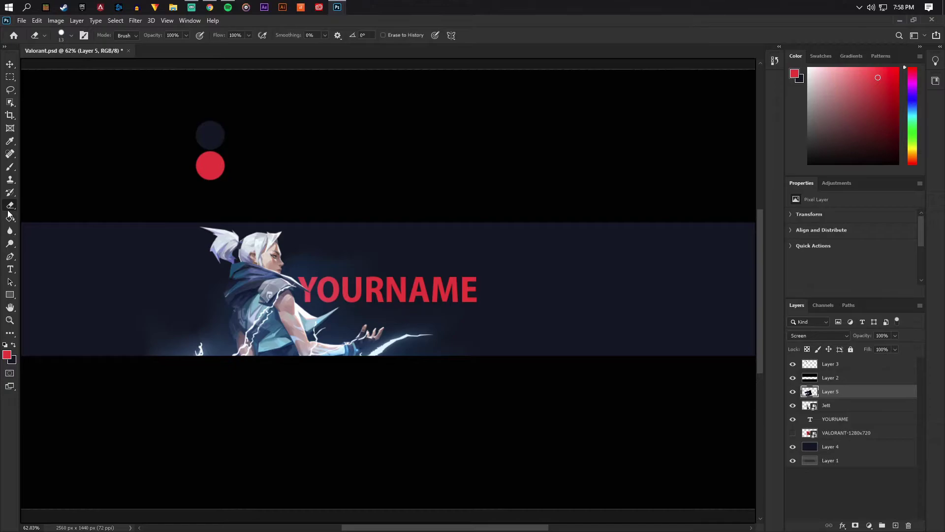
click(71, 36)
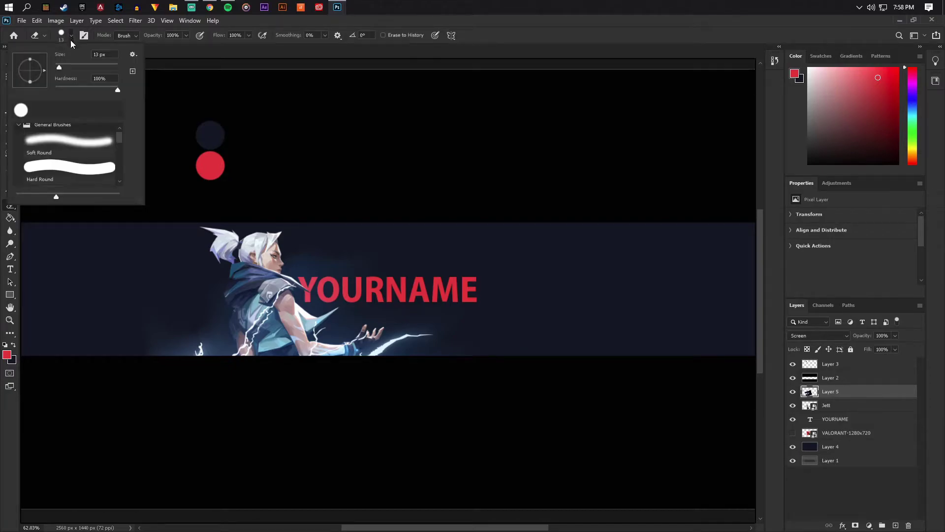
click(63, 143)
drag(103, 67, 106, 67)
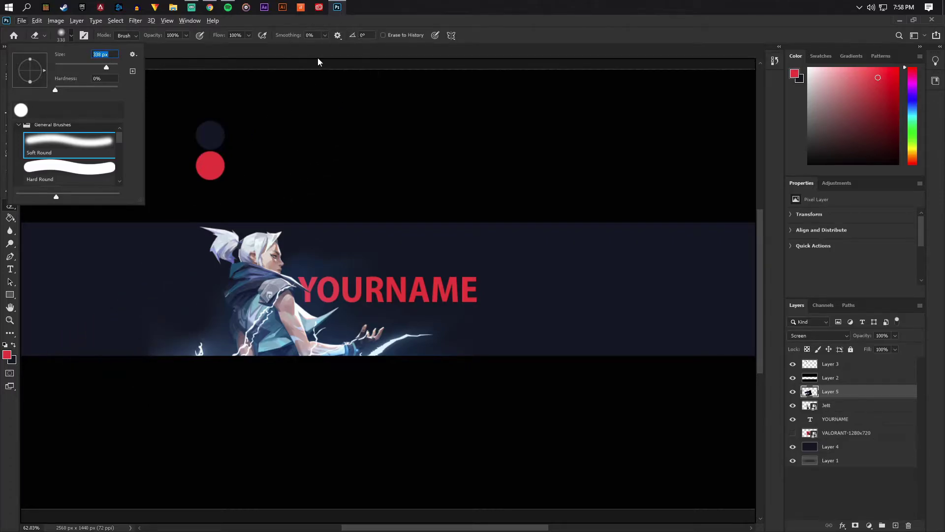
click(283, 40)
scroll(94, 383, up, 2)
scroll(95, 383, up, 4)
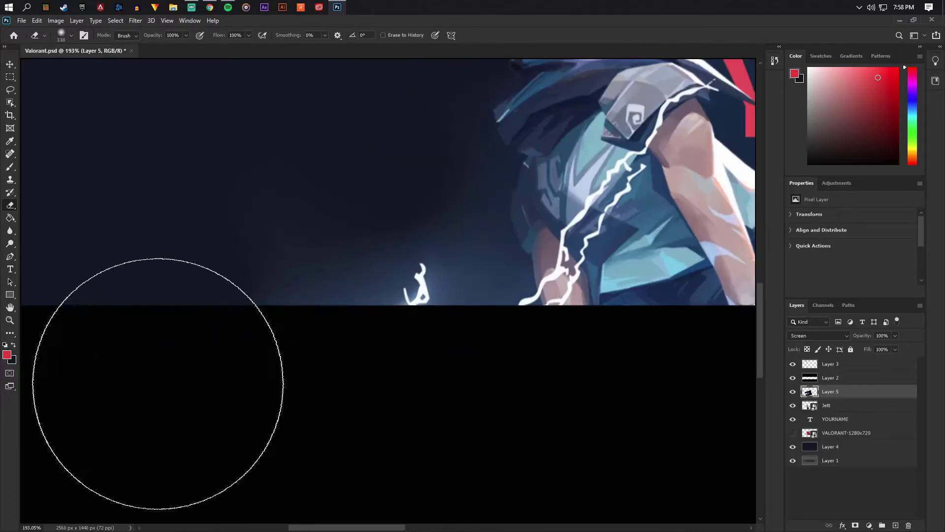
scroll(183, 325, down, 2)
scroll(183, 325, down, 4)
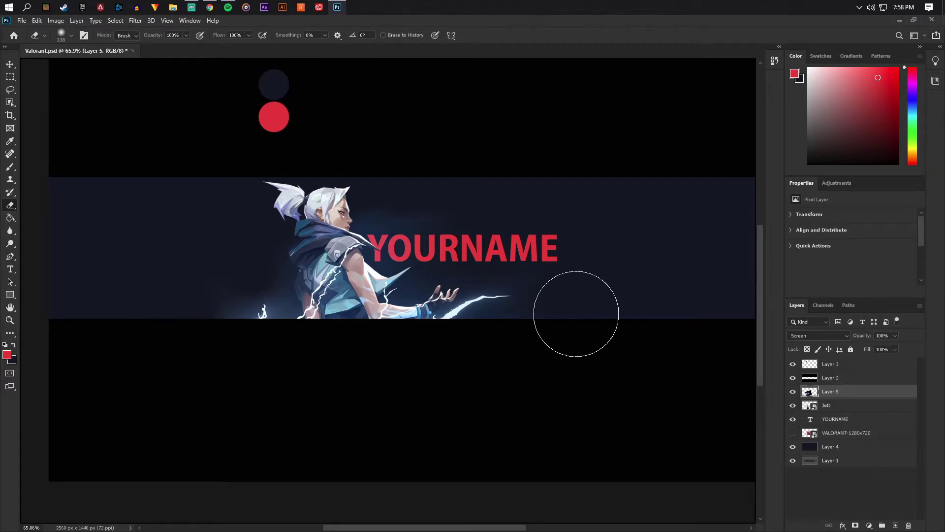
scroll(492, 288, up, 2)
scroll(492, 294, down, 3)
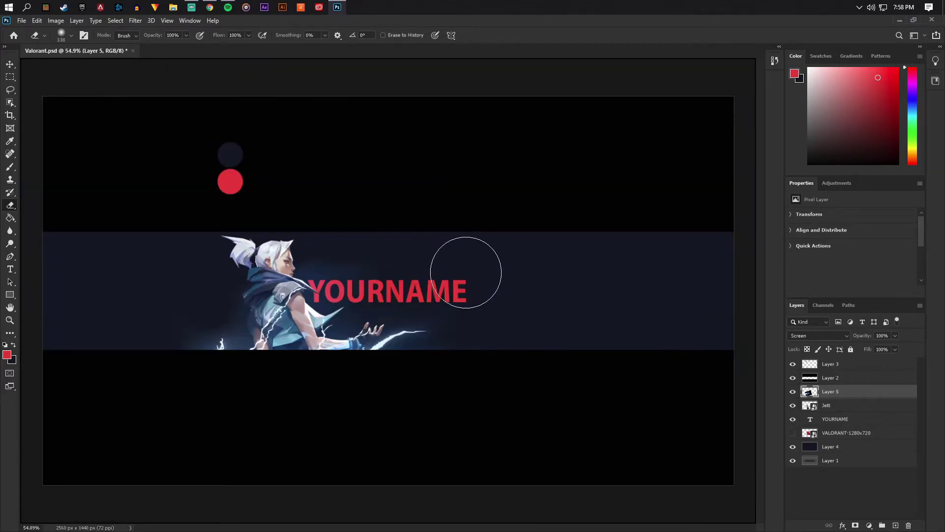
click(10, 168)
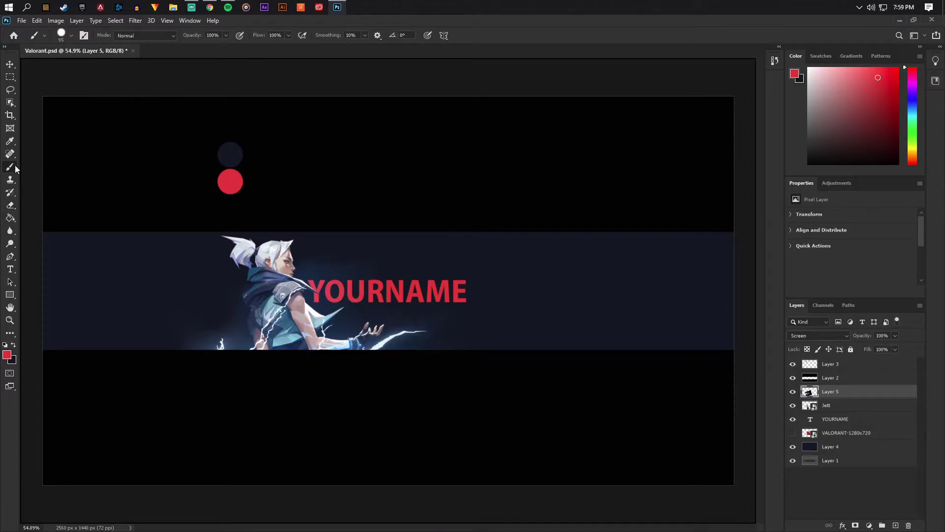
Step: Set the brush to a Soft Round tip at 385 px
click(68, 36)
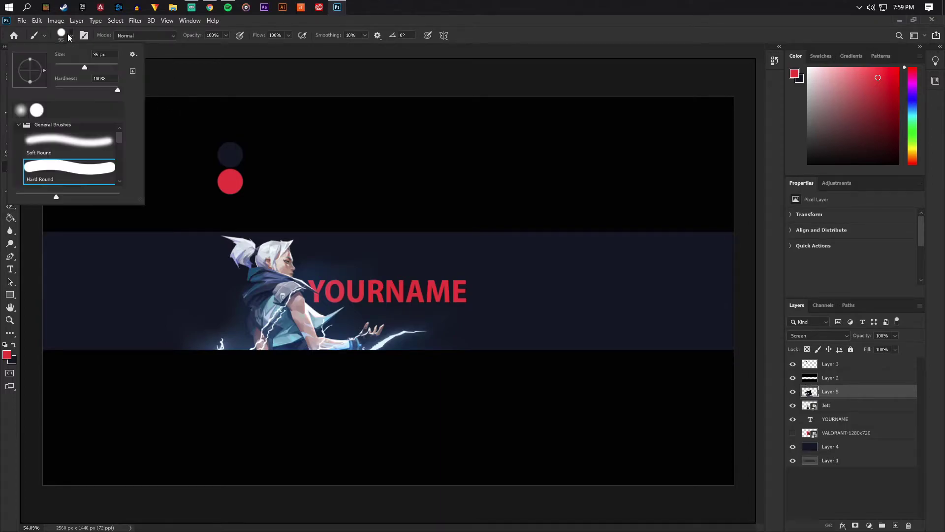
click(78, 138)
drag(119, 67, 108, 62)
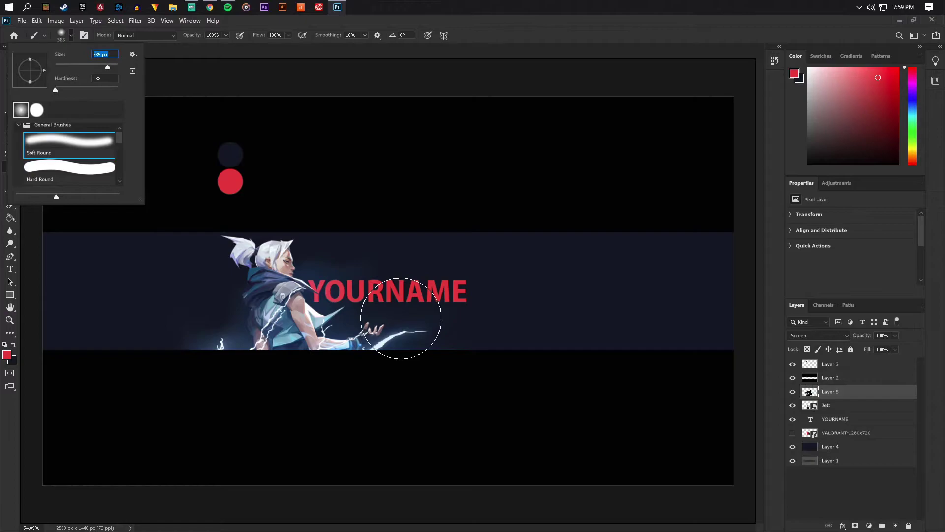
click(845, 412)
Step: Add Layer 6 above YOURNAME, sample cyan from Jett's arm, and reselect the Jett layer
click(845, 412)
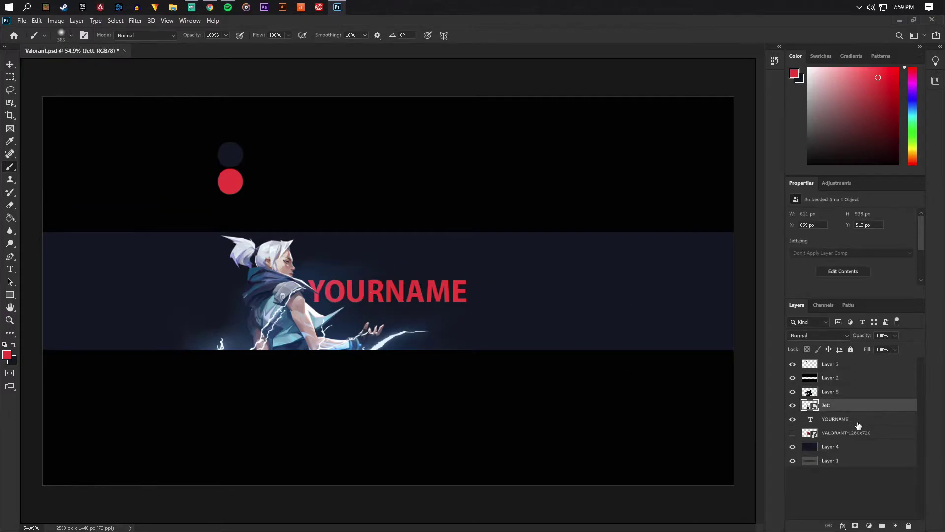
click(842, 419)
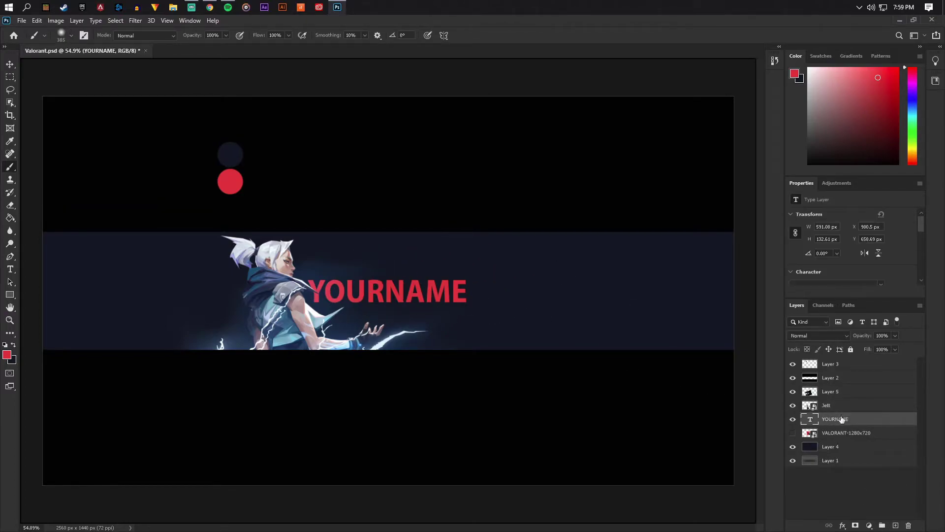
click(895, 525)
scroll(276, 352, up, 5)
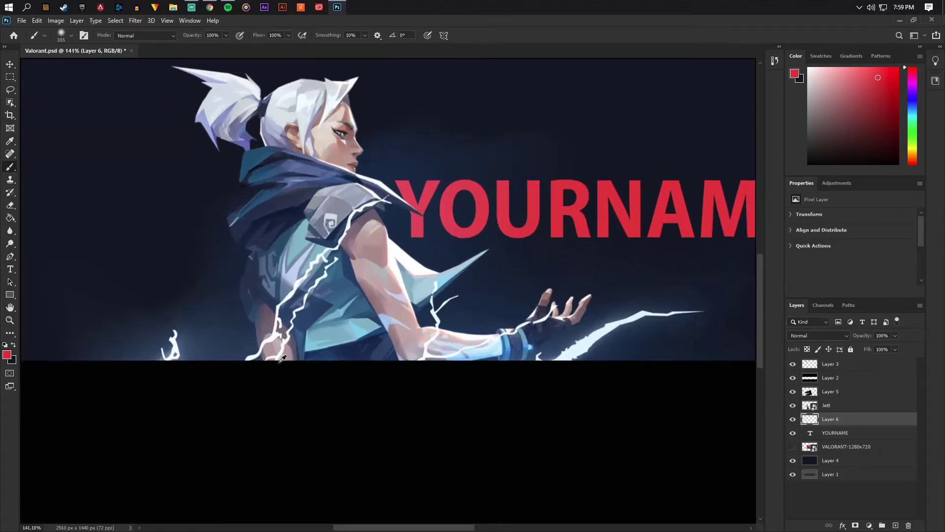
alt+click(311, 346)
scroll(359, 369, down, 3)
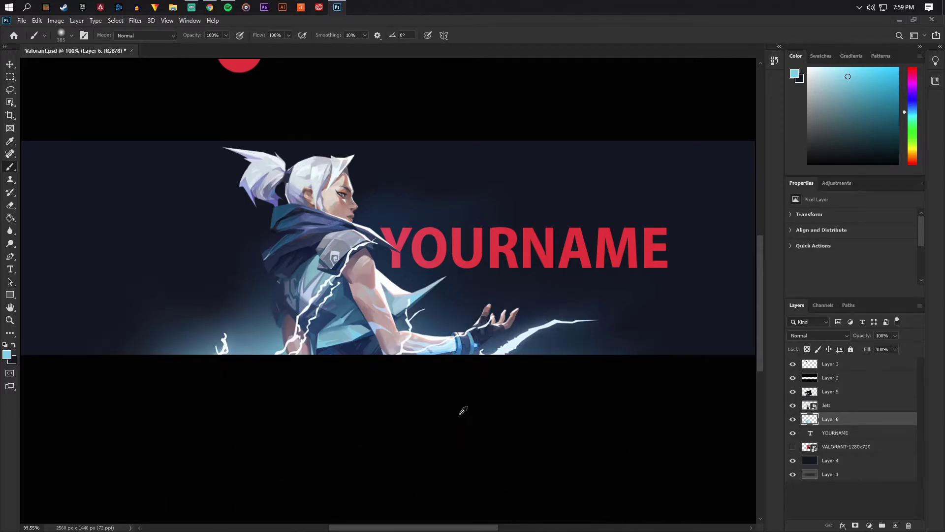
scroll(459, 405, down, 2)
scroll(458, 404, down, 3)
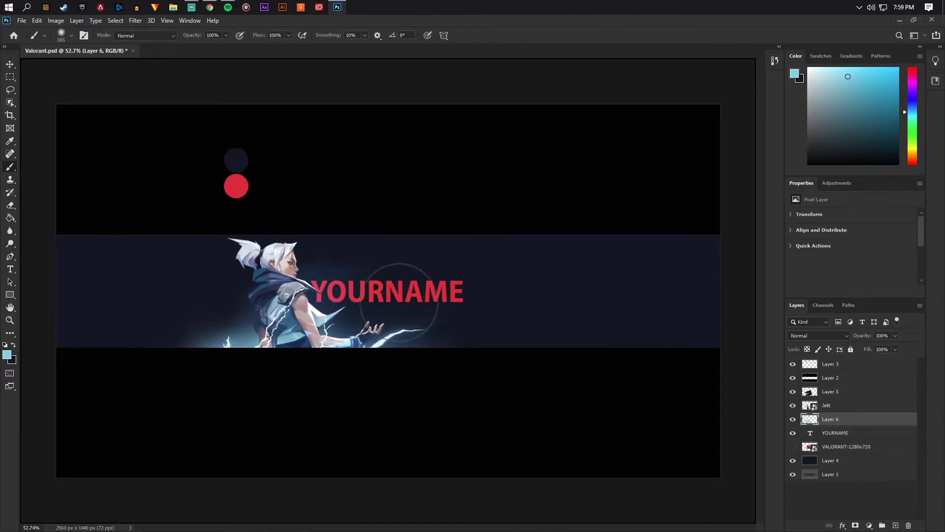
click(837, 406)
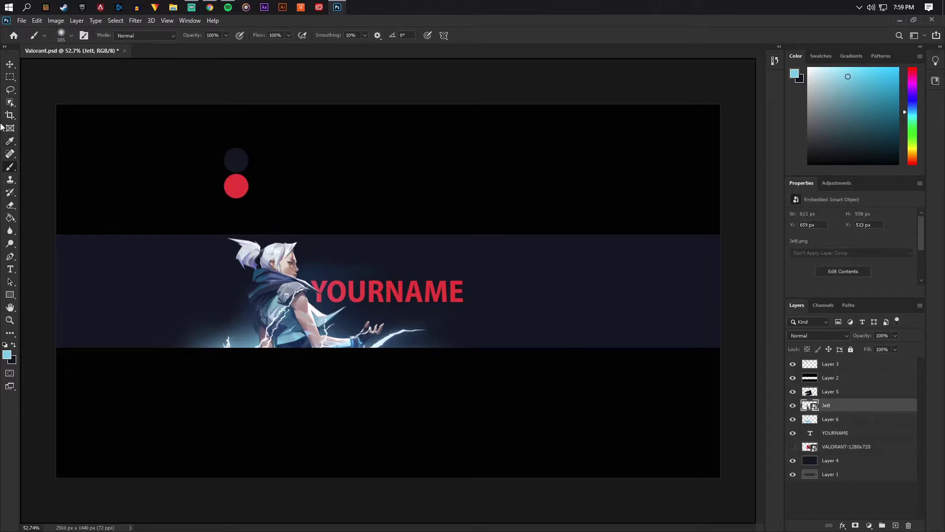
Step: Add a Brightness/Contrast layer clipped to Jett with Contrast 69 and Brightness -70
click(10, 64)
click(80, 21)
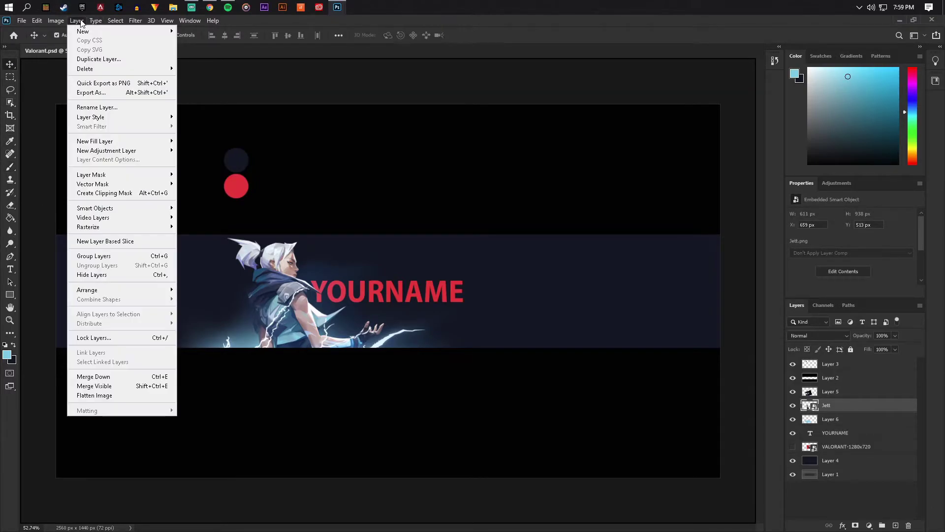
mouse_move(141, 151)
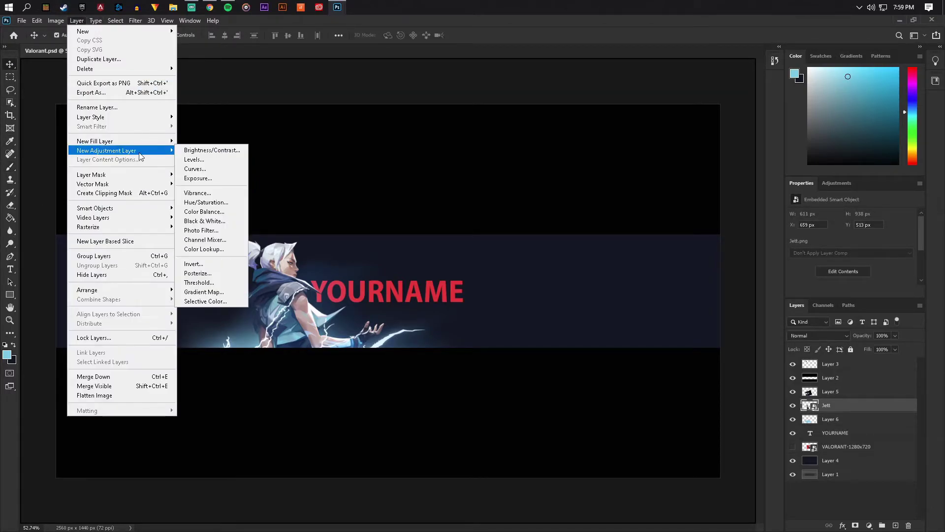
click(208, 152)
click(551, 170)
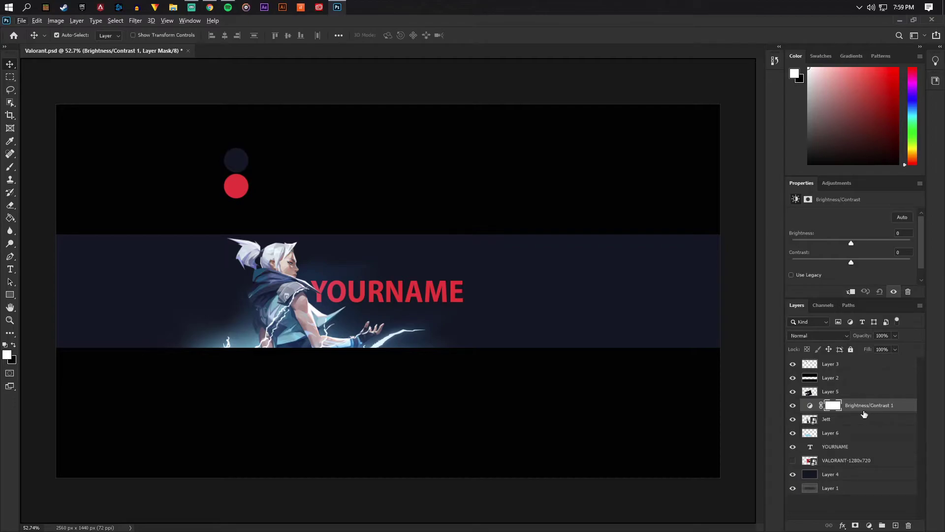
alt+click(862, 409)
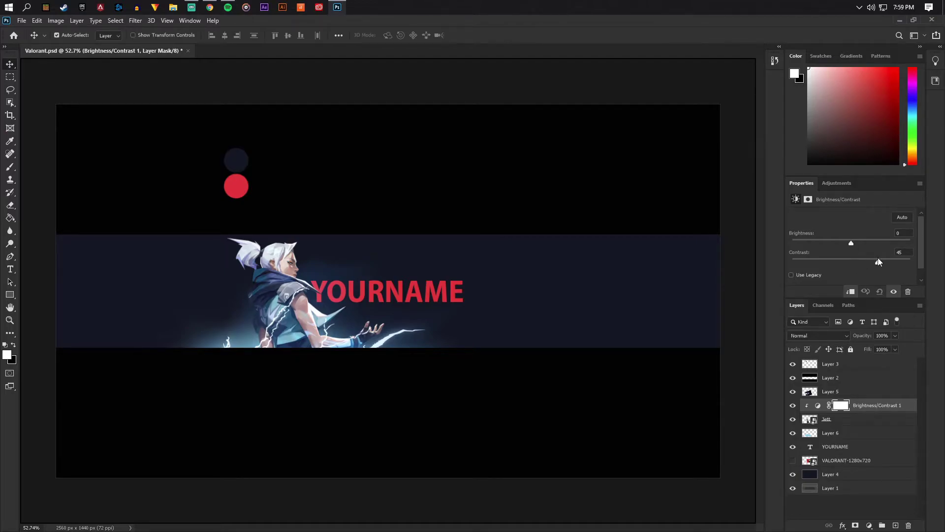
drag(879, 261, 913, 265)
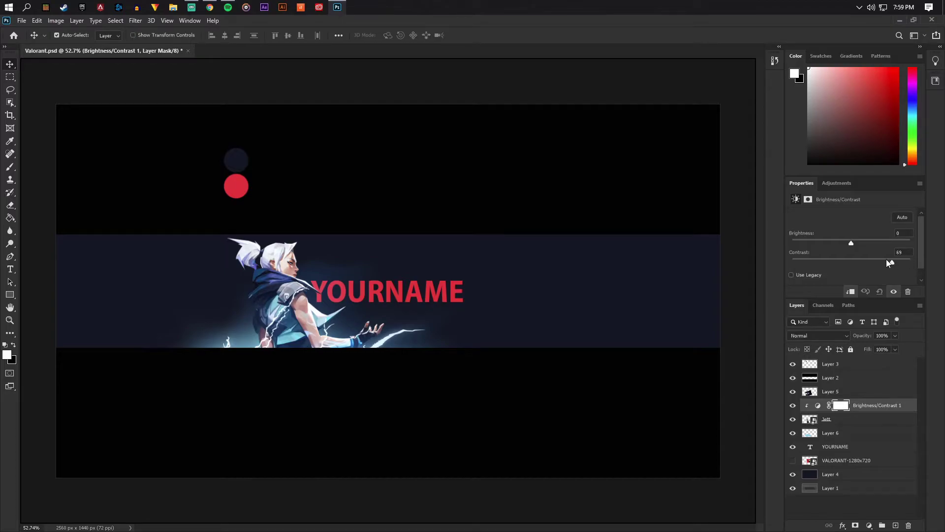
drag(849, 244, 824, 245)
Step: Add a Hue/Saturation layer clipped to Jett with slightly higher saturation, then select Layer 5
click(814, 419)
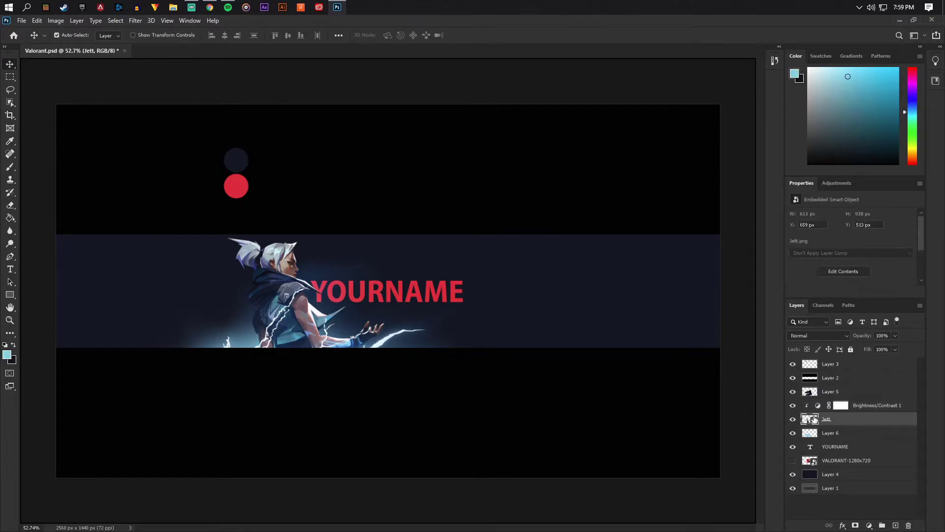
click(78, 21)
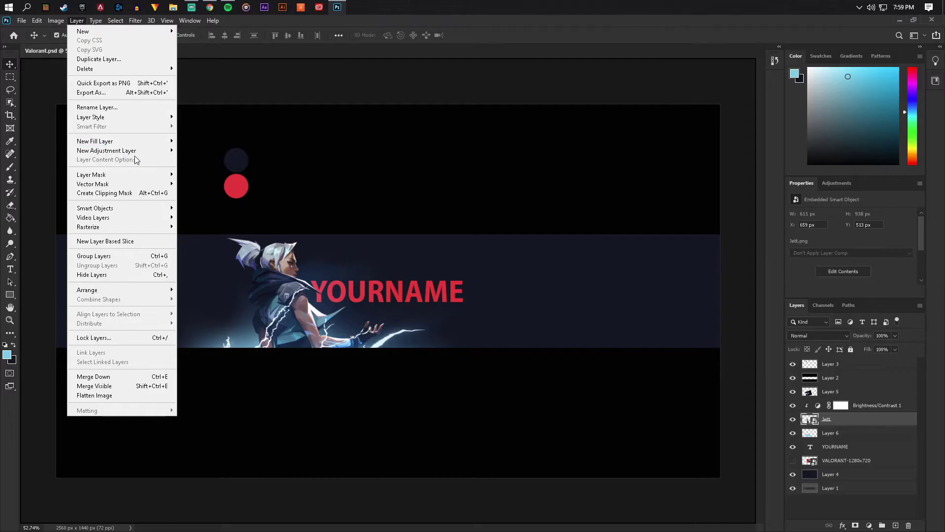
mouse_move(153, 152)
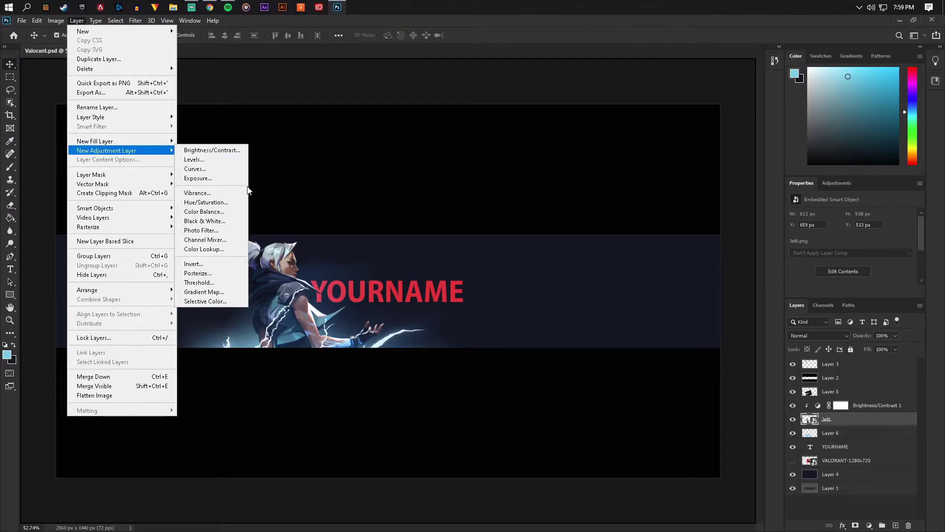
click(222, 205)
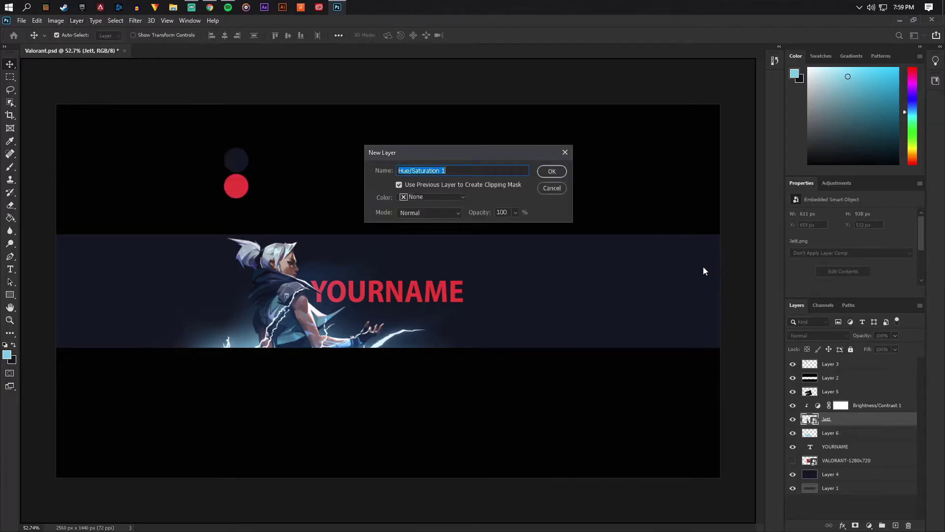
click(550, 171)
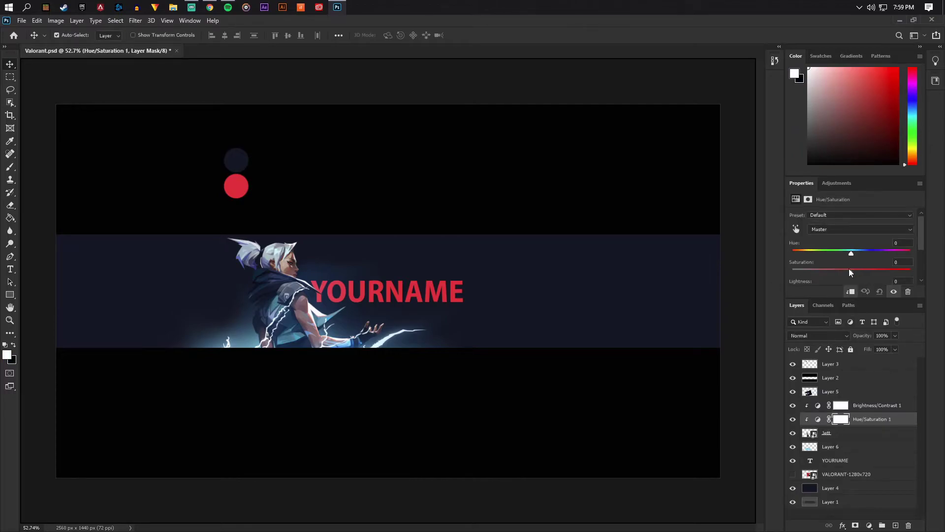
mouse_move(852, 272)
mouse_down()
mouse_move(867, 274)
mouse_move(844, 255)
mouse_move(857, 255)
mouse_up()
click(840, 391)
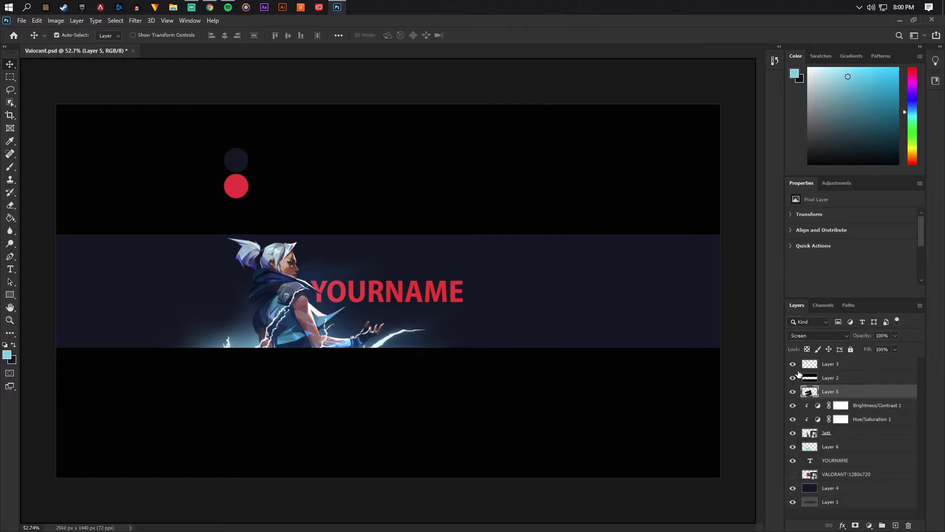
Step: Hide the two coloured circles on Layer 3
click(792, 365)
click(841, 369)
scroll(368, 271, up, 1)
Step: Delete the unused VALORANT-1280x720 layer
click(832, 474)
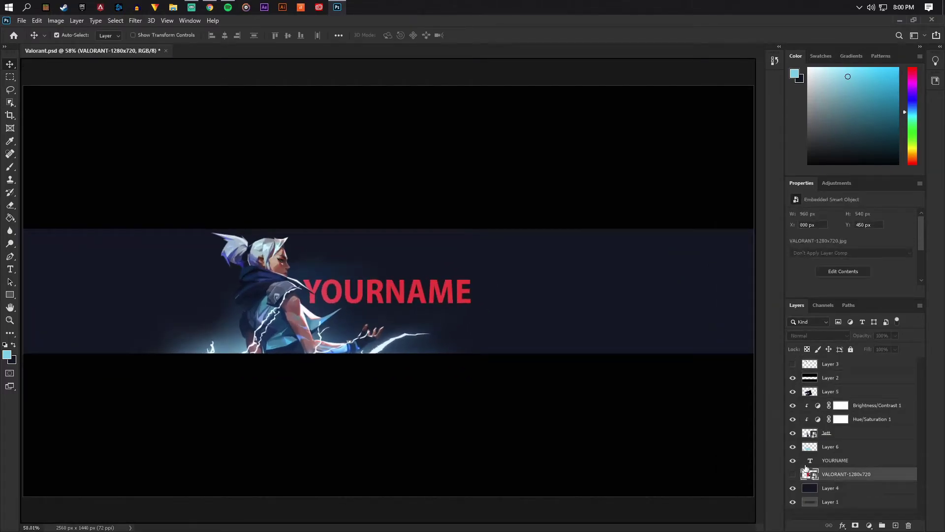
click(910, 525)
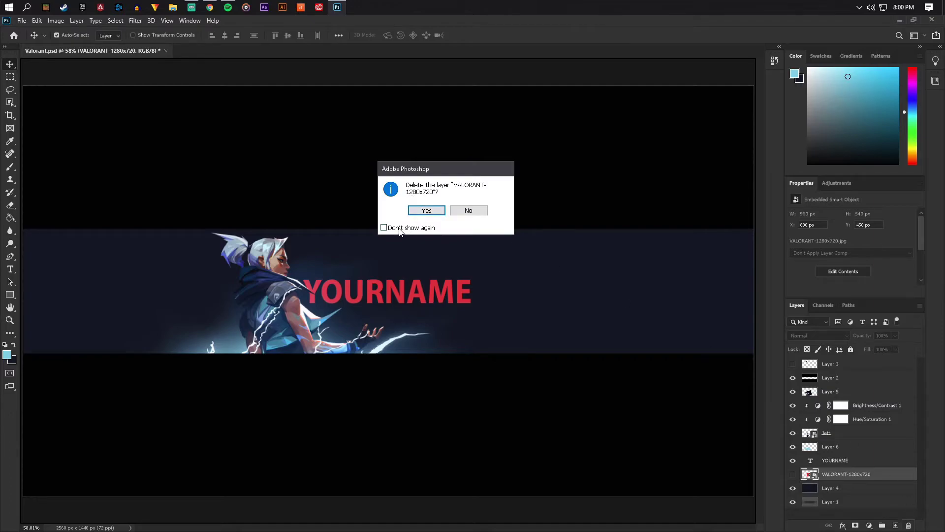
click(425, 211)
Step: Fit the whole canvas in view and switch to the Polygonal Lasso tool
key(ctrl+minus)
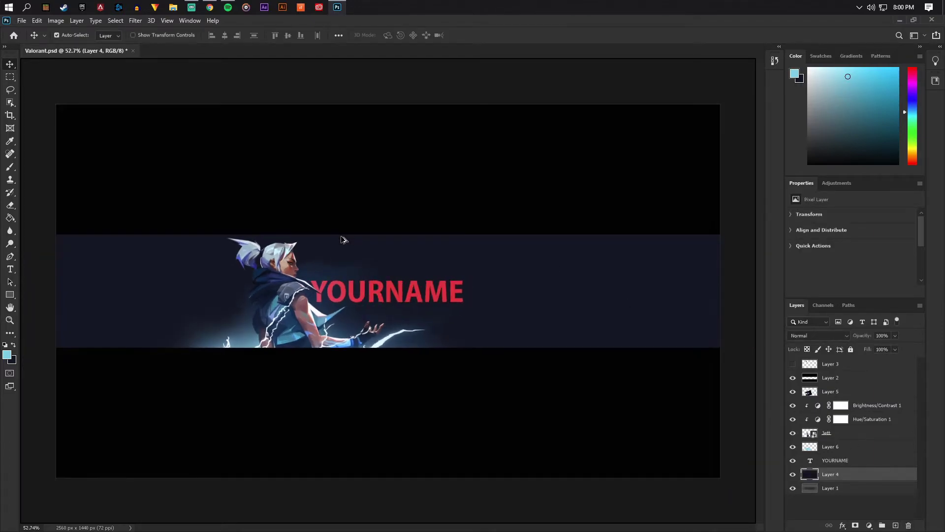
click(10, 91)
click(69, 98)
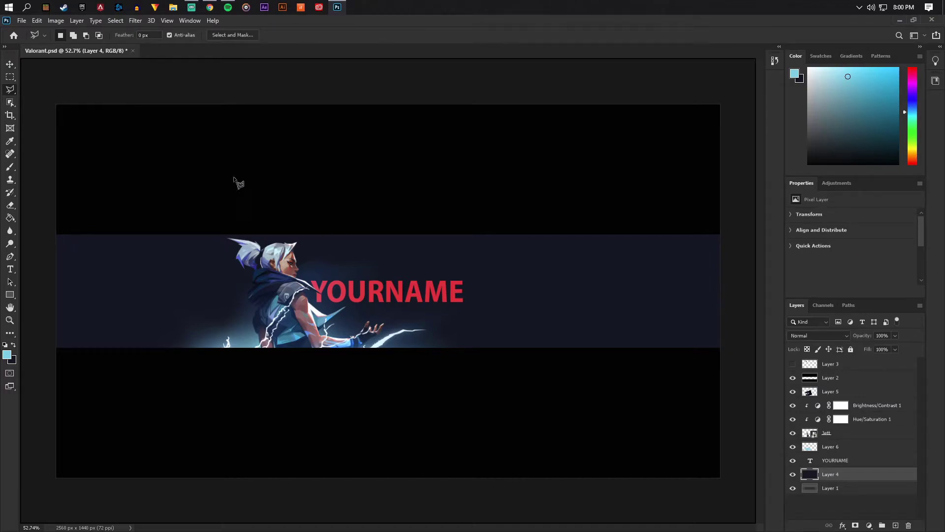
Step: Google 'valorant' in Chrome and open the official playvalorant.com beta site
click(210, 7)
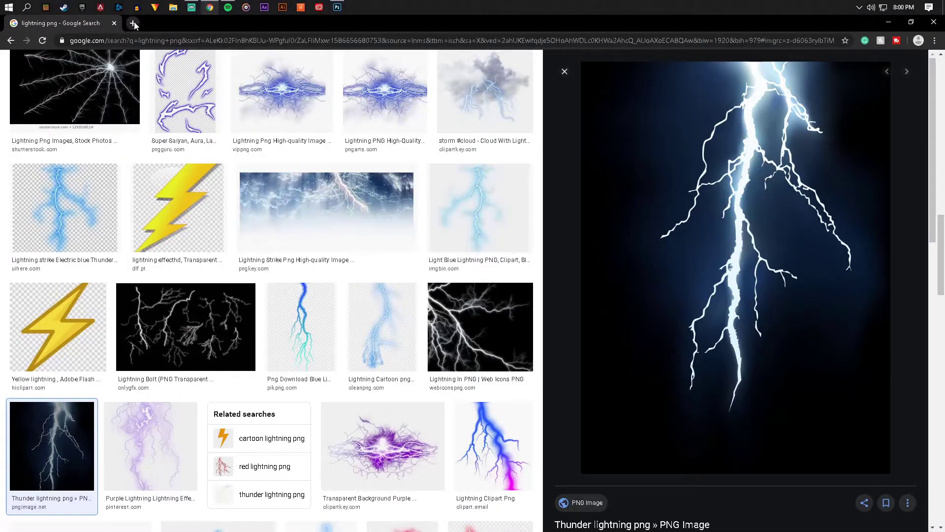
click(133, 43)
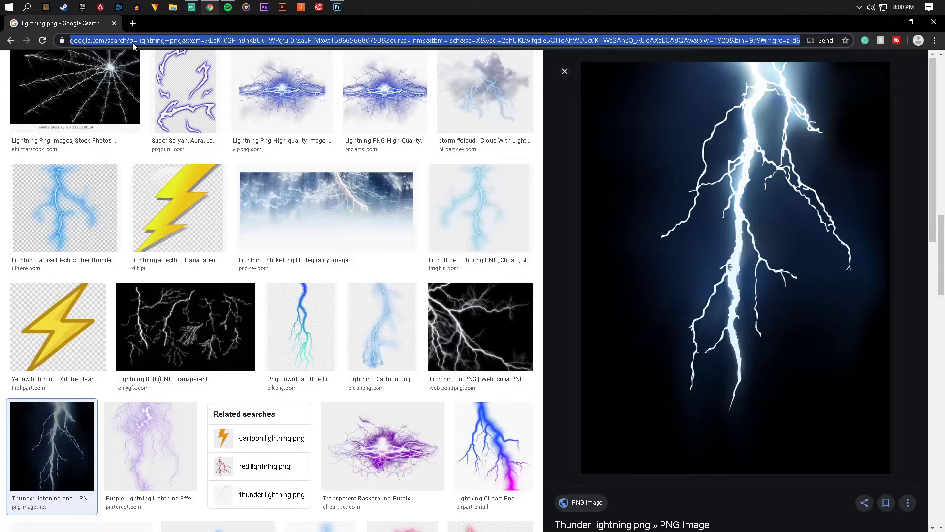
text(valorant)
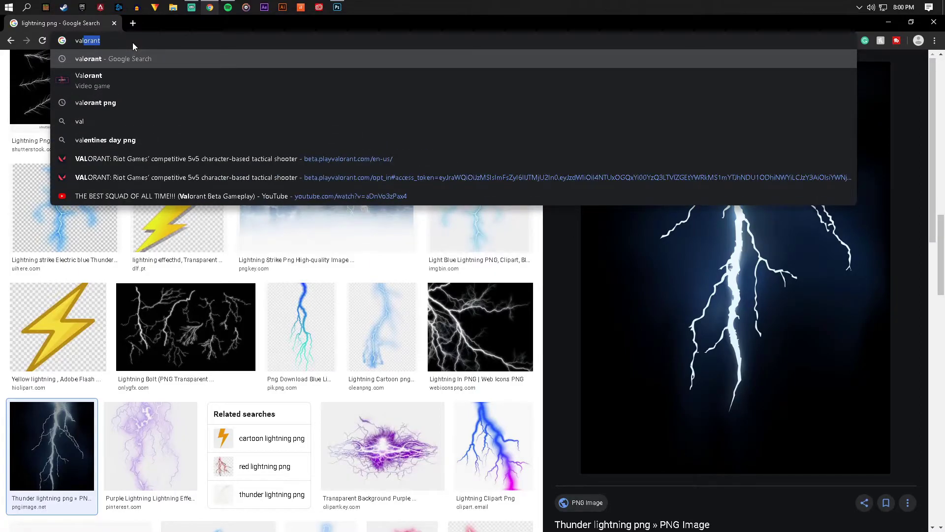
click(105, 78)
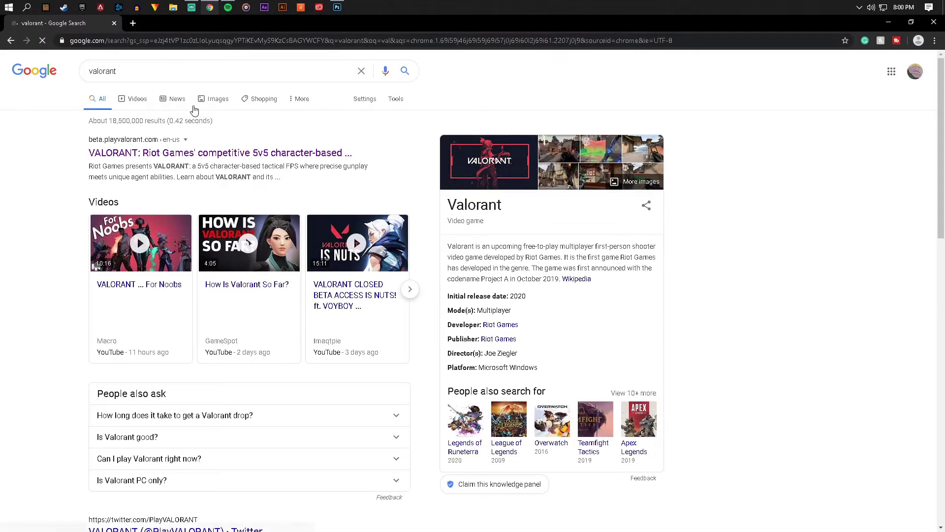
click(196, 10)
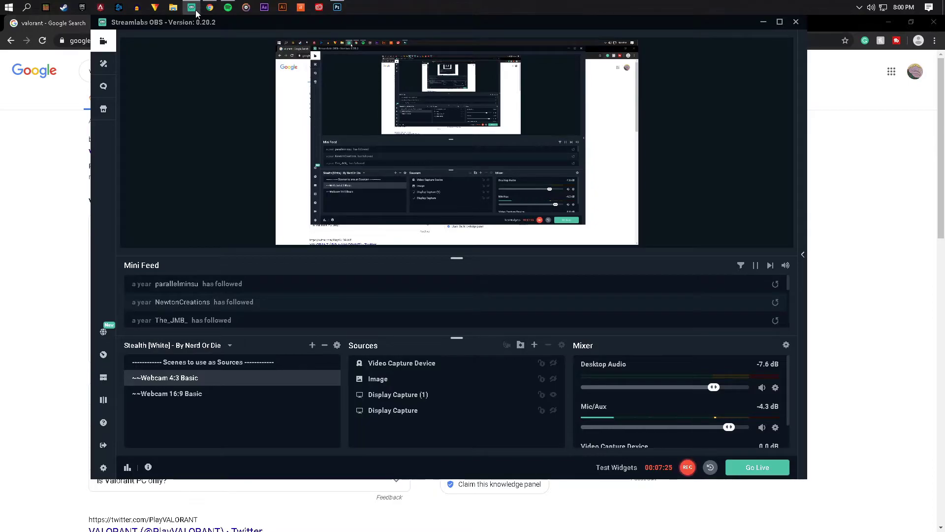
click(196, 12)
click(119, 150)
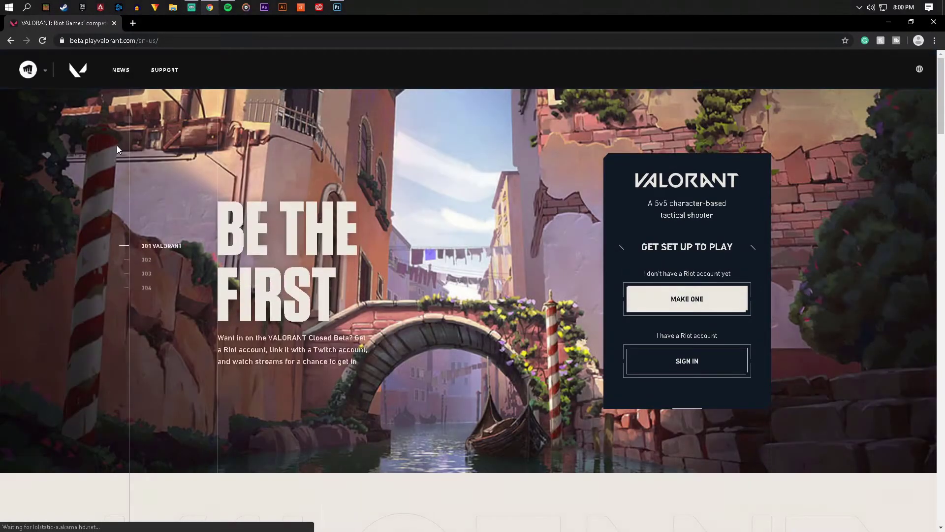
scroll(184, 157, down, 5)
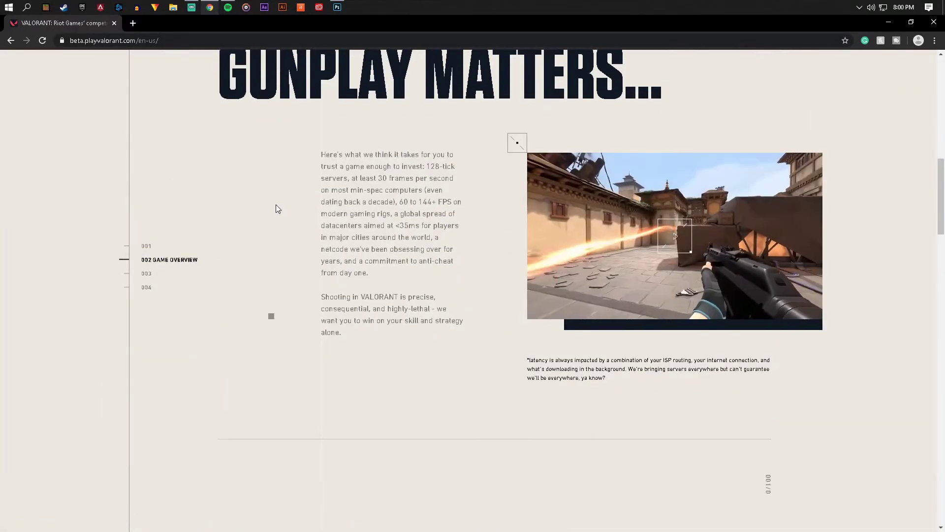
scroll(422, 263, up, 3)
scroll(675, 199, up, 4)
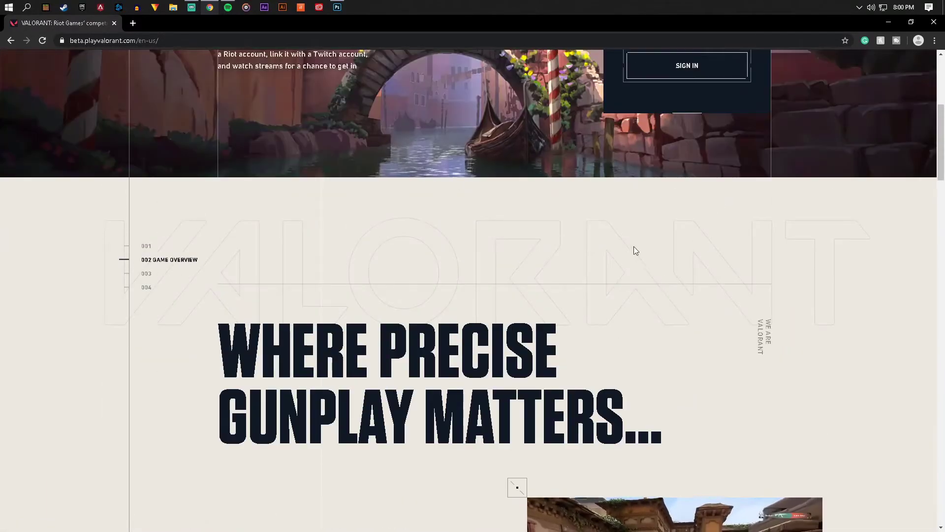
scroll(310, 263, down, 6)
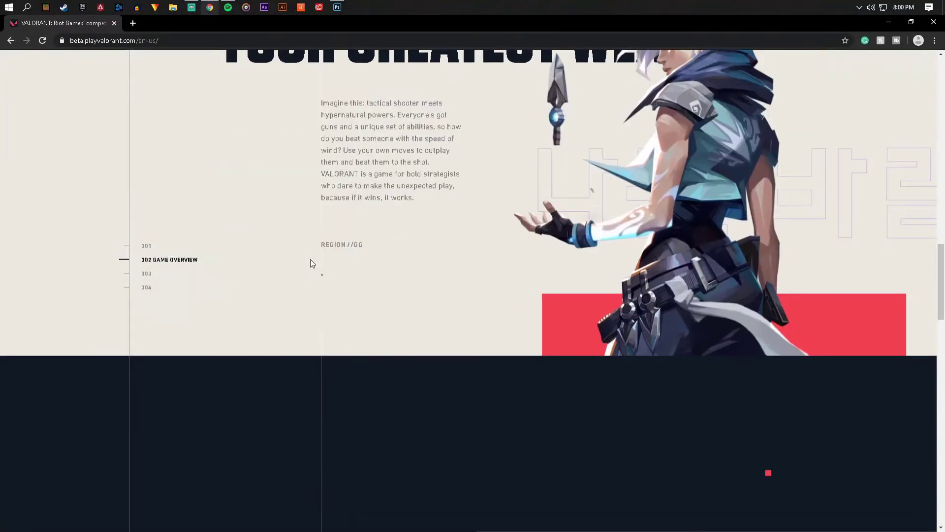
scroll(310, 259, up, 5)
scroll(311, 260, down, 3)
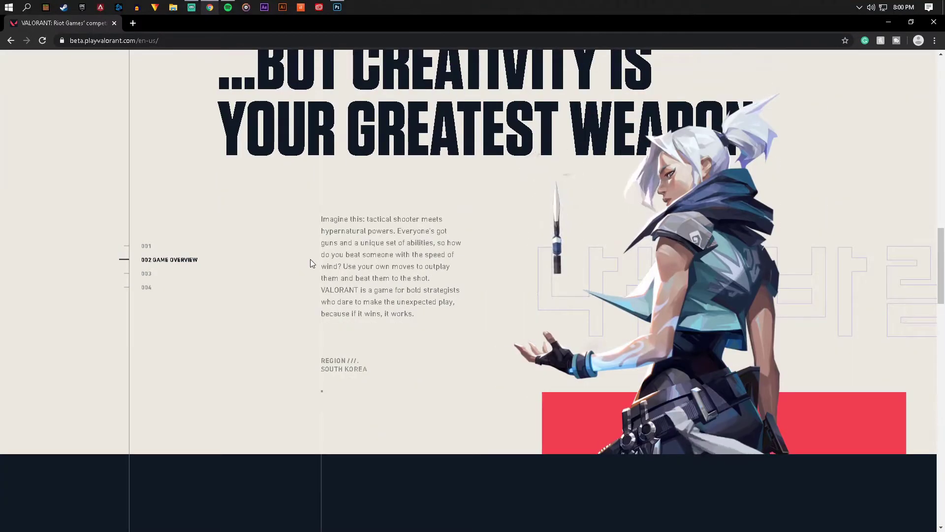
scroll(311, 261, down, 1)
scroll(378, 230, down, 6)
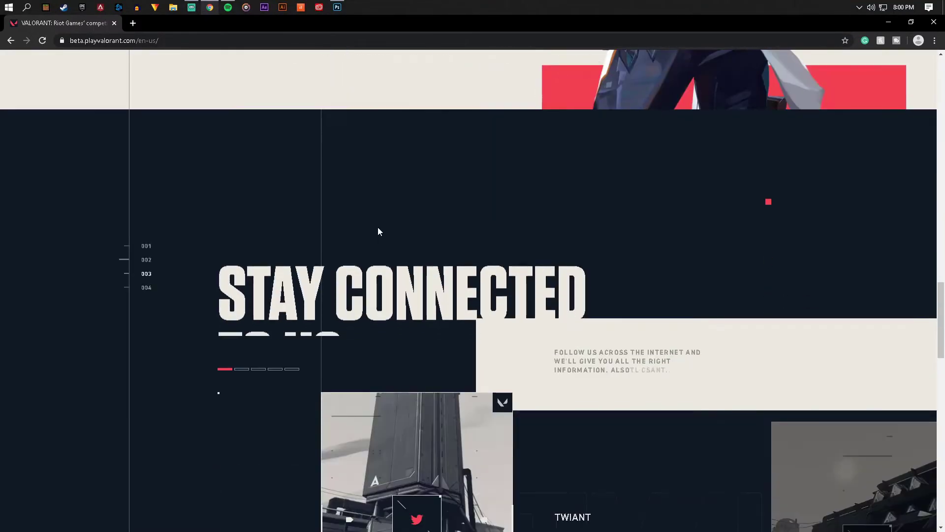
scroll(378, 231, down, 4)
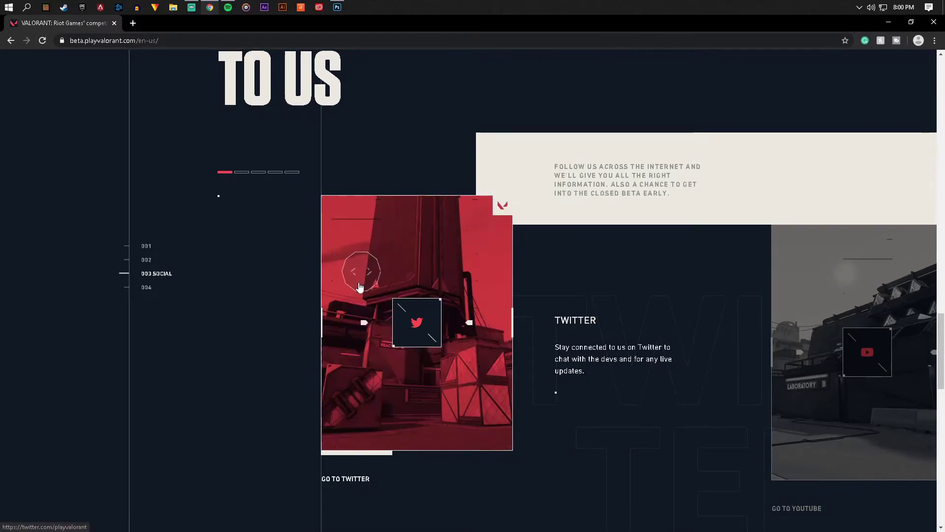
Step: Search Google Images for valorant in a new tab
scroll(175, 154, up, 5)
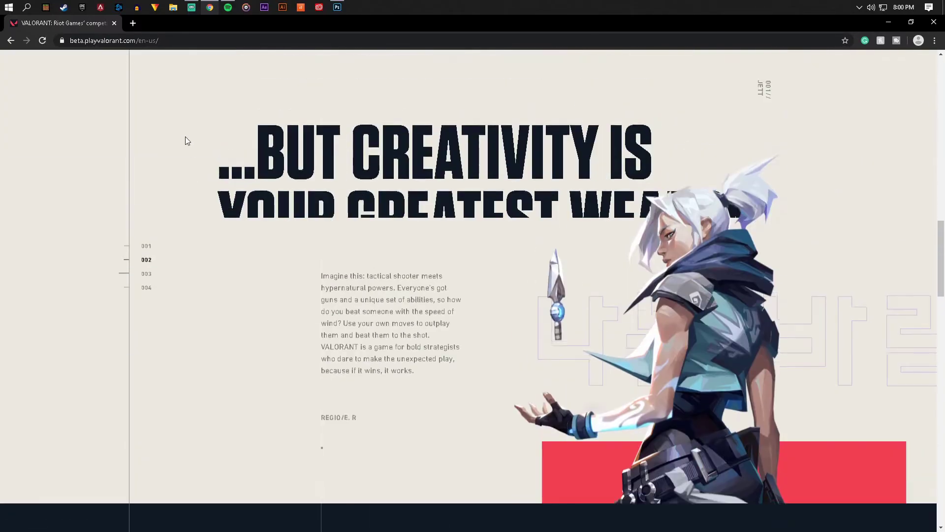
click(134, 23)
text(v)
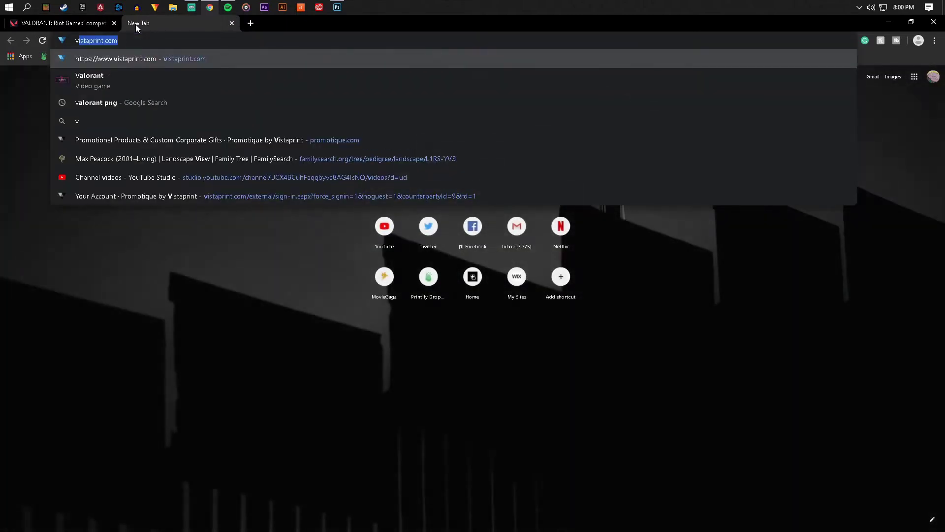
text(al)
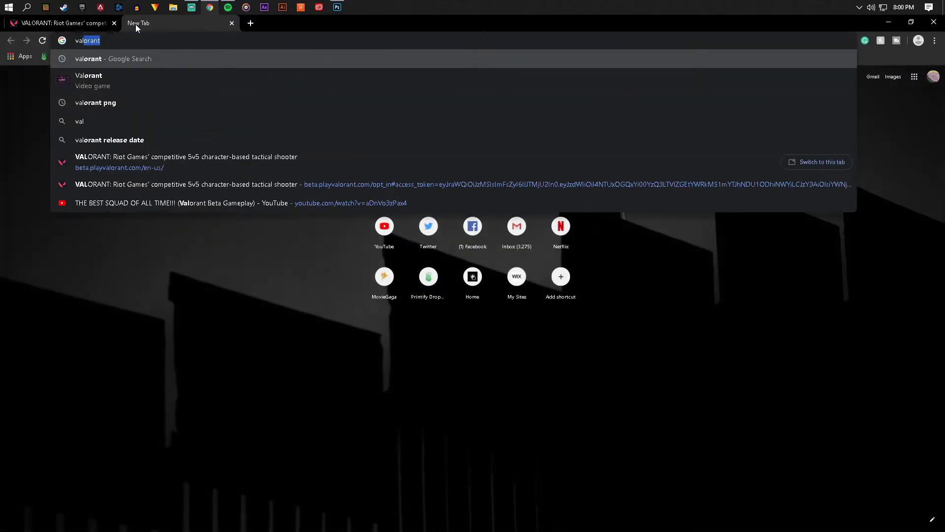
click(117, 59)
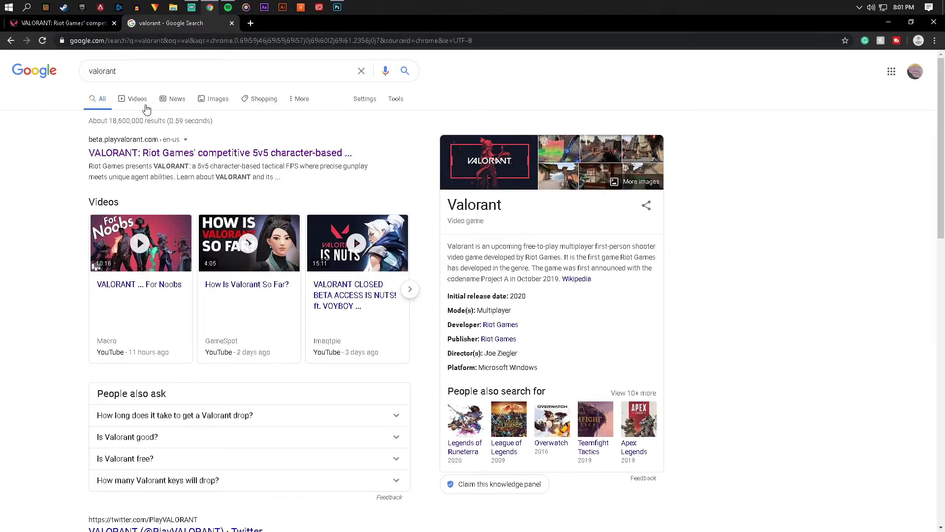
click(226, 102)
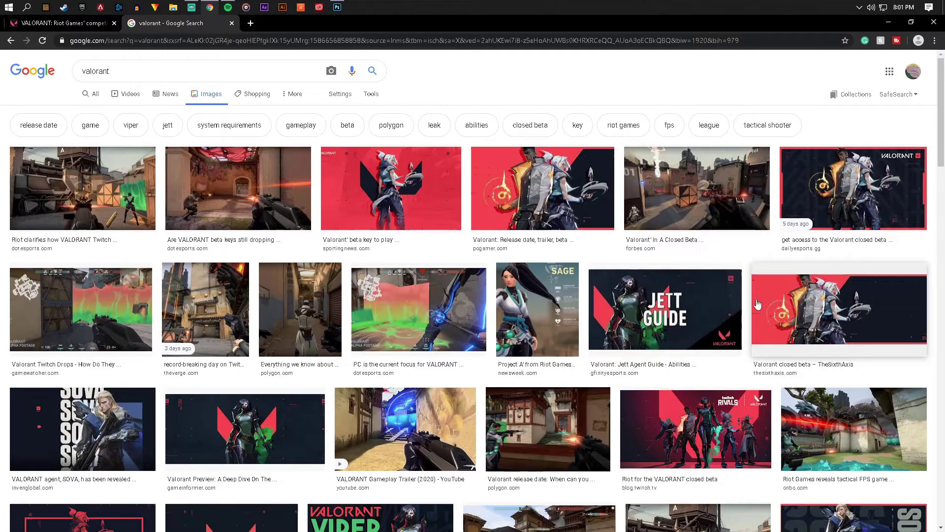
scroll(511, 267, down, 4)
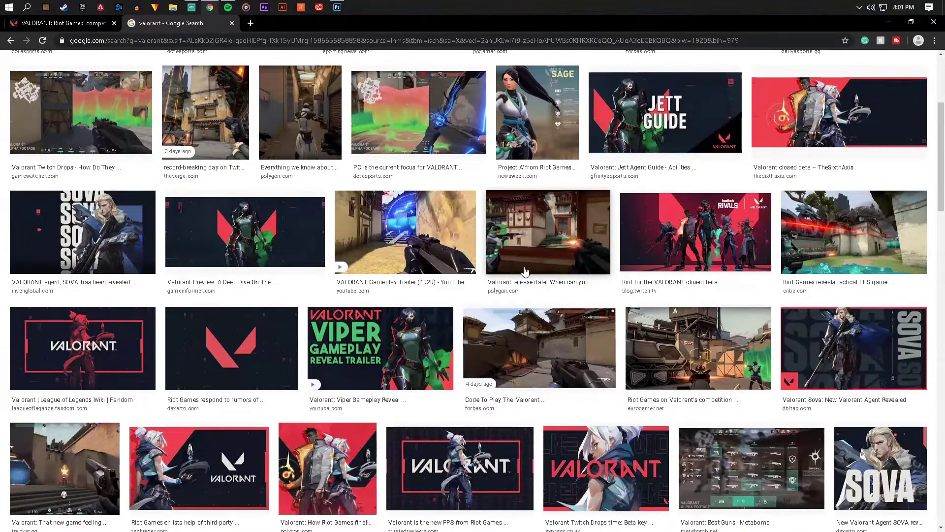
Step: Copy the dark Valorant logo image from its preview
click(267, 317)
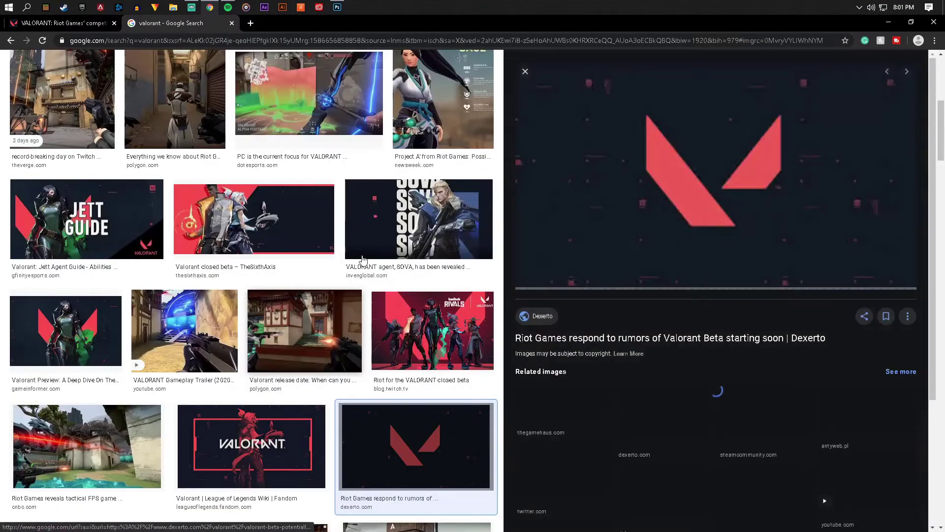
scroll(604, 244, up, 6)
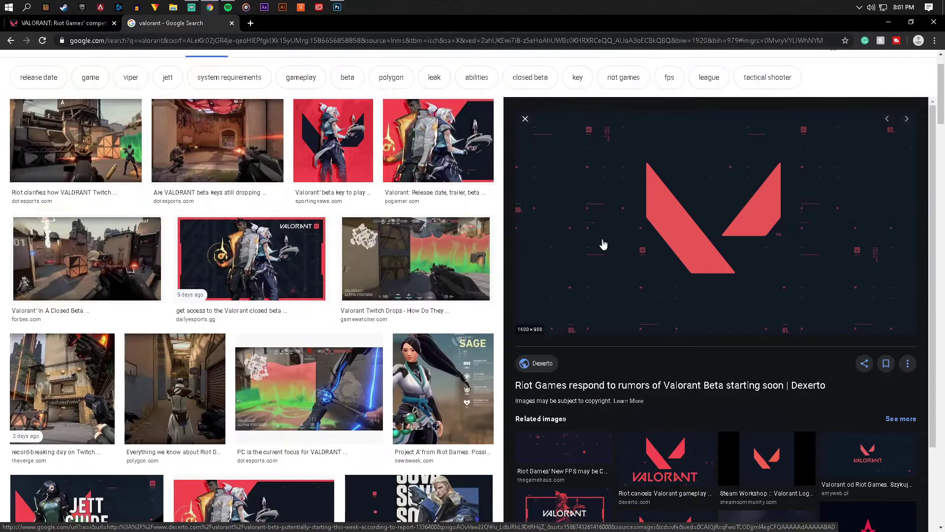
right_click(686, 228)
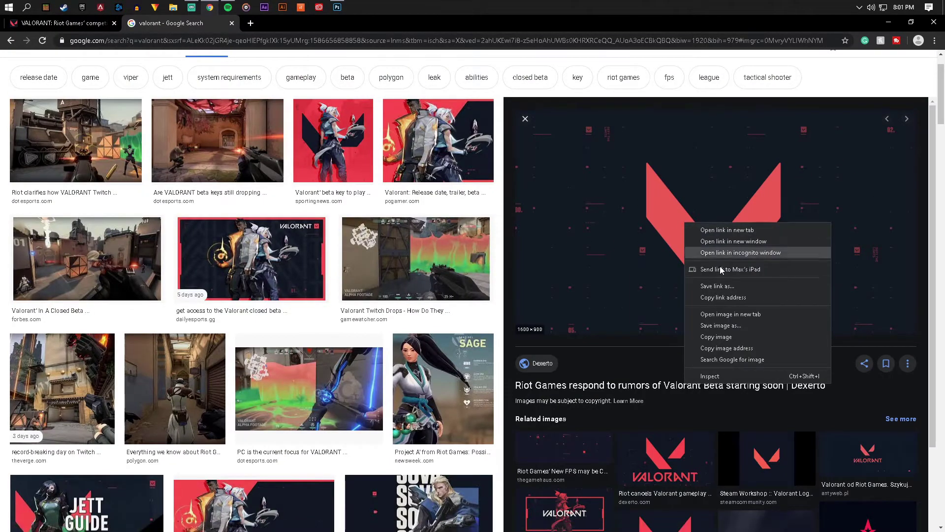
click(726, 344)
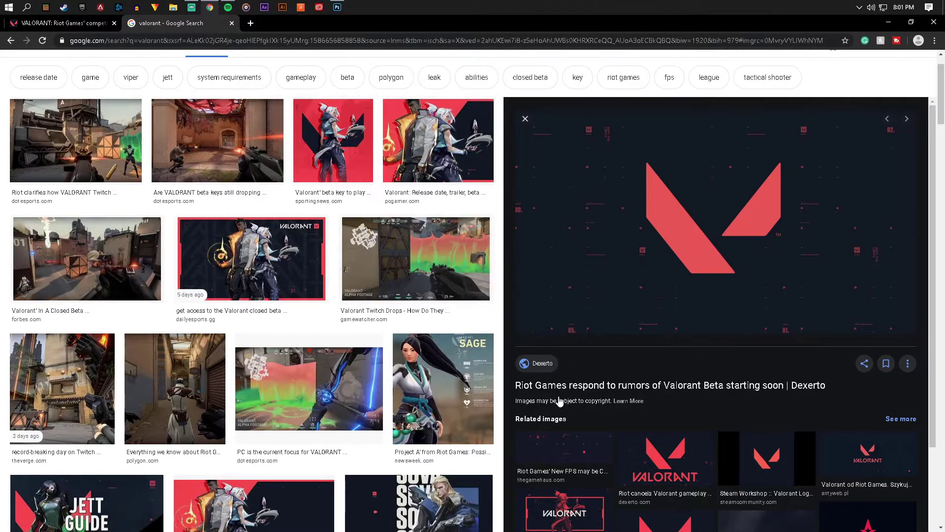
Step: Copy the dark image with scattered red squares and return to Photoshop
click(574, 462)
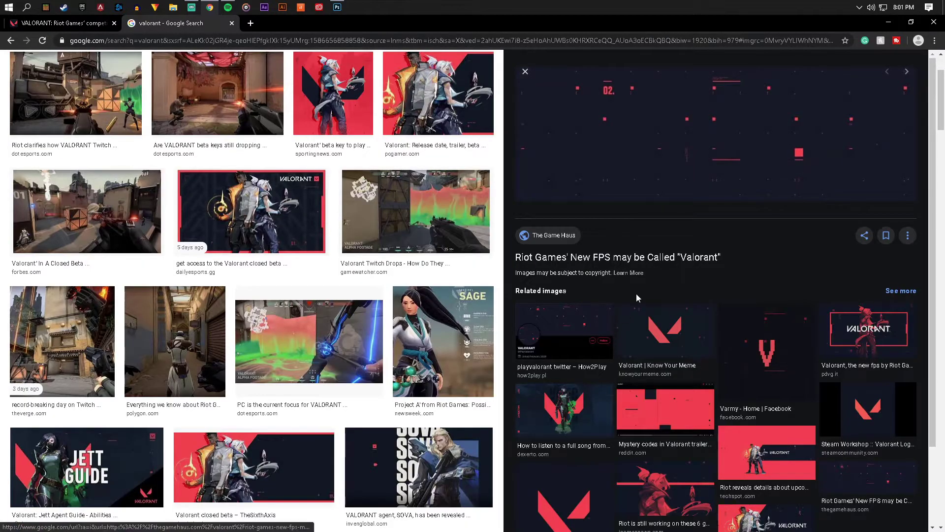
scroll(640, 295, up, 1)
right_click(707, 205)
click(758, 313)
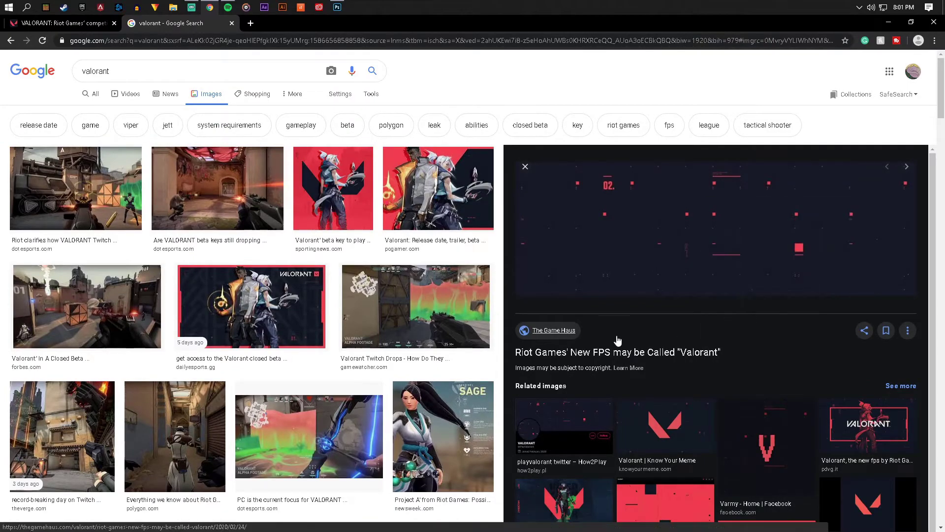
click(338, 7)
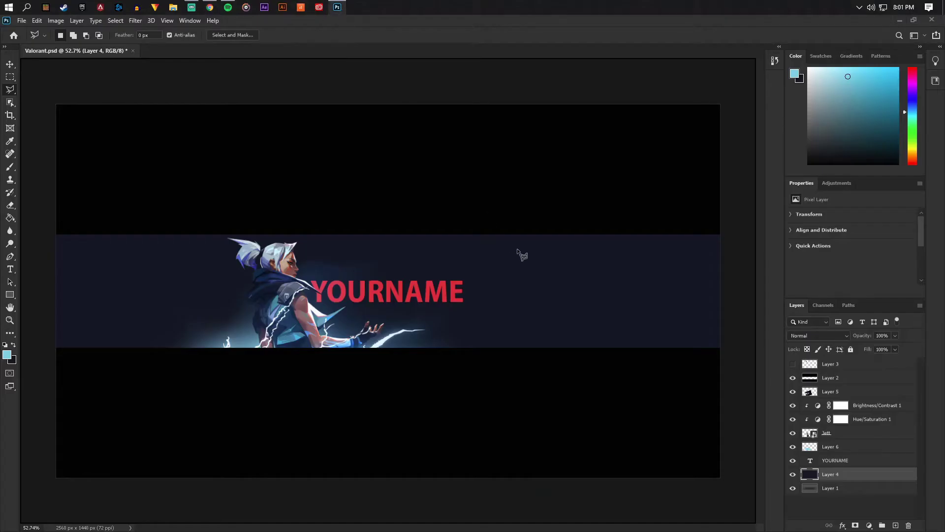
Step: Paste the copied red-squares artwork as a new layer above Layer 4
click(855, 465)
click(836, 475)
key(ctrl+v)
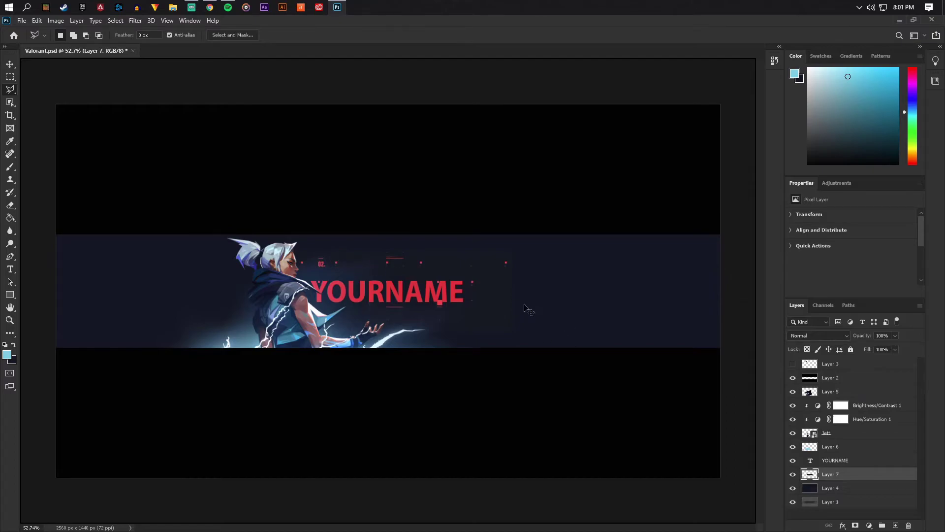
Step: Enlarge and position the red-squares artwork to cover the whole banner band
key(ctrl+t)
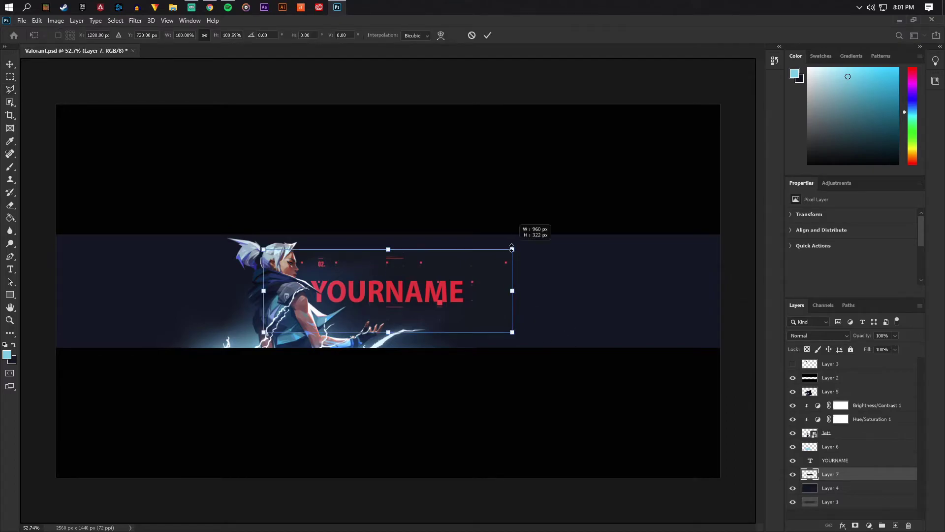
drag(513, 249, 719, 175)
drag(650, 228, 600, 290)
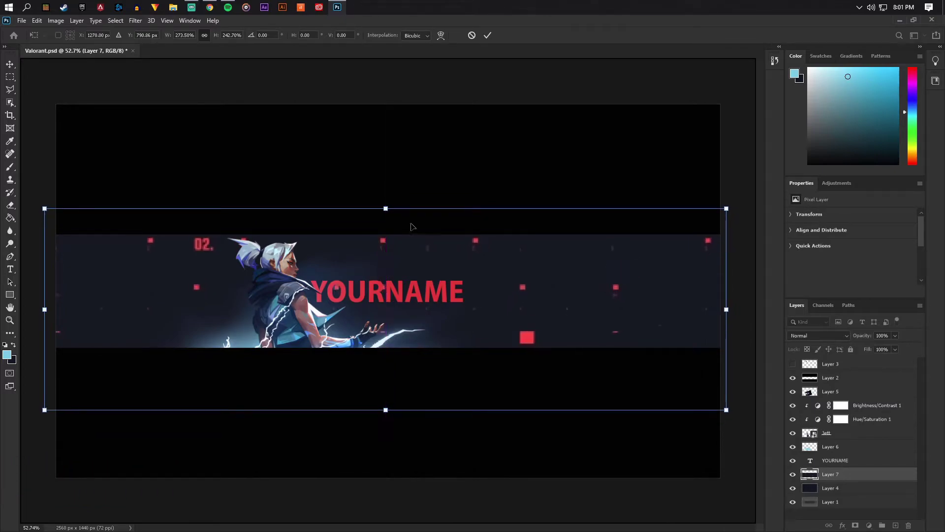
click(12, 64)
scroll(428, 258, up, 3)
scroll(249, 278, down, 3)
scroll(599, 310, up, 2)
scroll(599, 310, down, 3)
scroll(640, 353, up, 2)
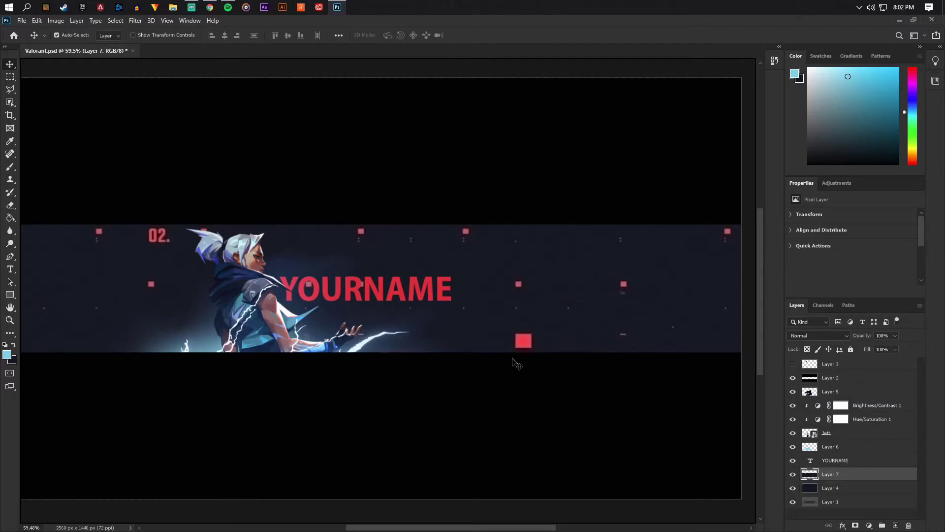
scroll(491, 355, down, 3)
scroll(374, 314, up, 2)
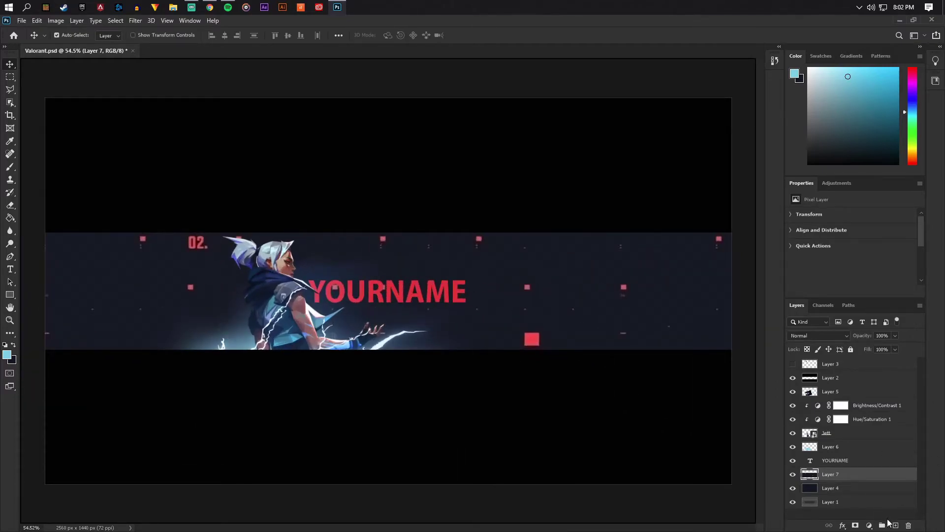
Step: Add a new Layer 8 and marquee the large red square near the bottom
click(895, 525)
click(9, 78)
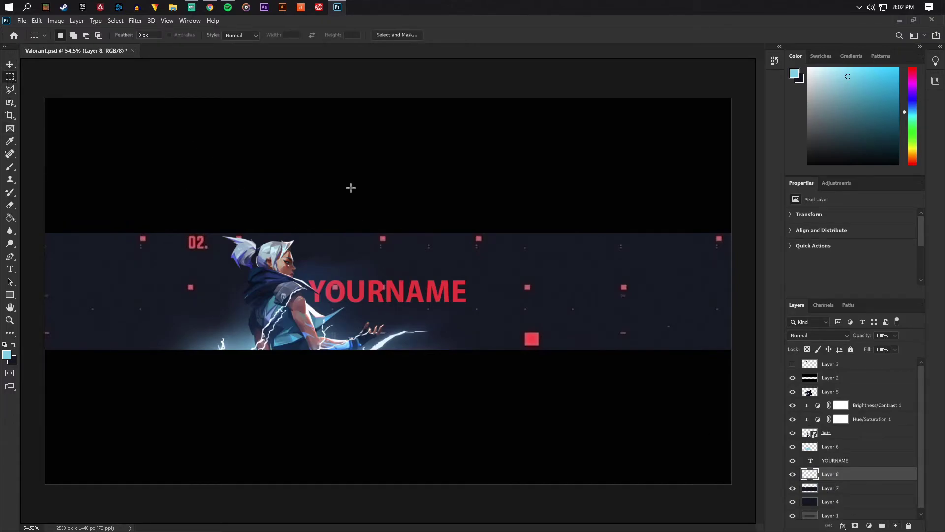
scroll(591, 339, up, 8)
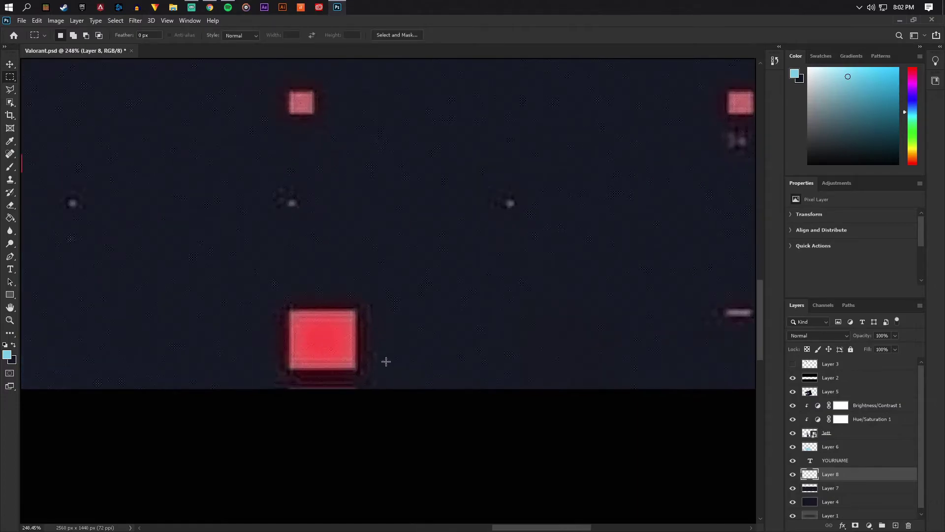
drag(288, 309, 356, 377)
drag(316, 343, 314, 338)
Step: Fill the selected square with red sampled from YOURNAME, then deselect
click(10, 218)
scroll(163, 231, down, 2)
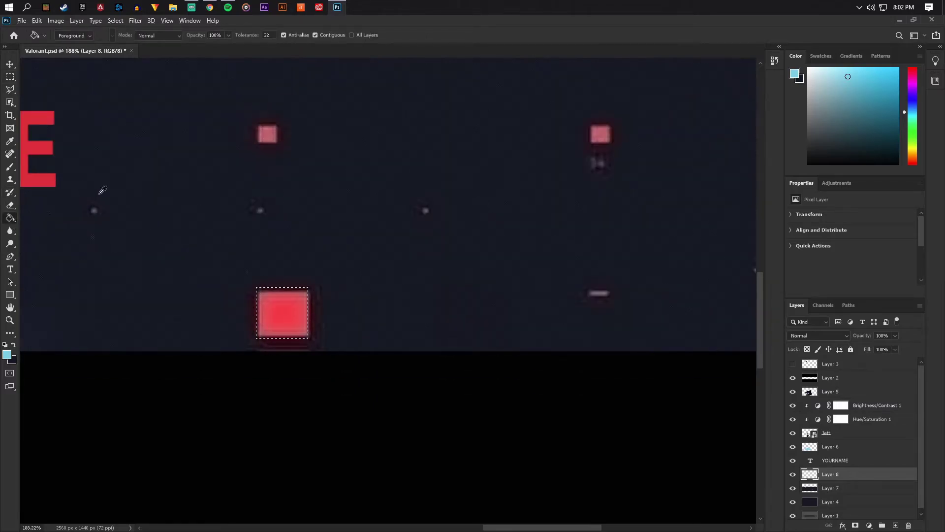
alt+click(43, 178)
click(288, 331)
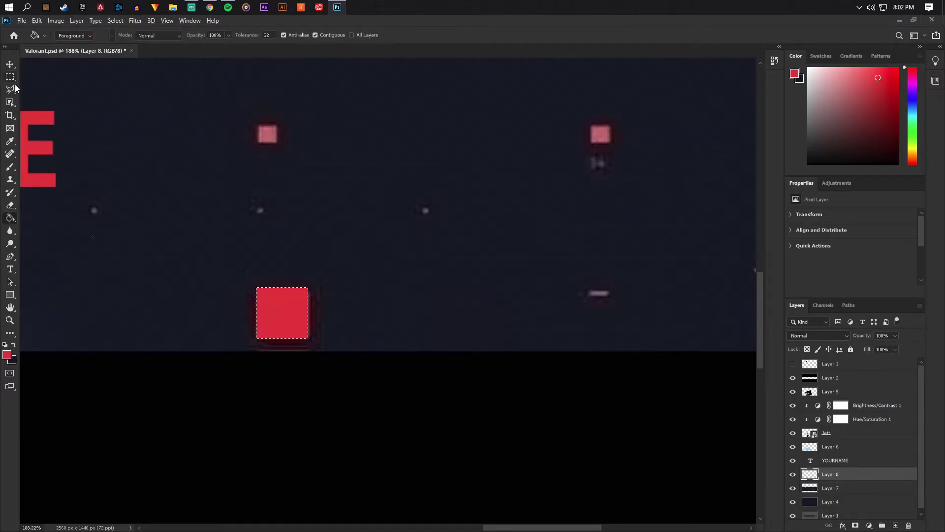
key(m)
right_click(284, 298)
click(300, 303)
scroll(316, 312, down, 5)
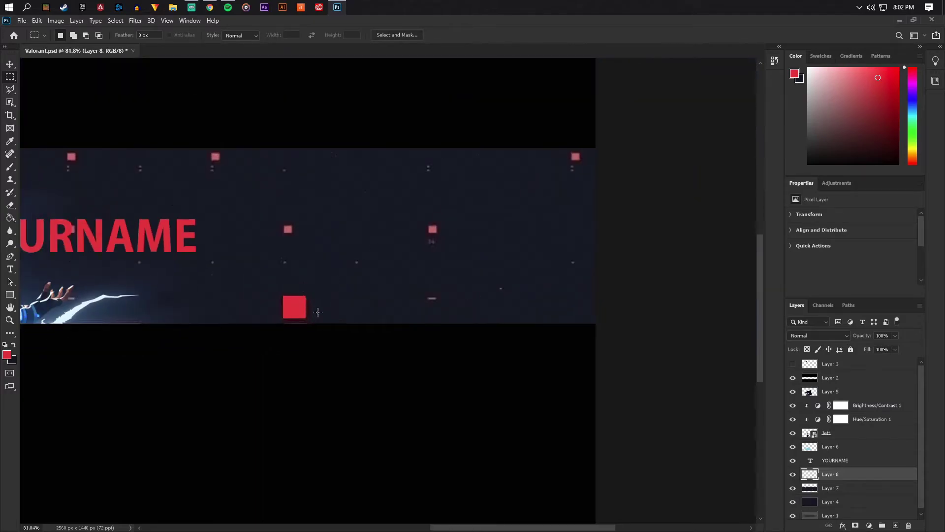
Step: Fade the red-squares Layer 7 to 16% opacity
click(819, 489)
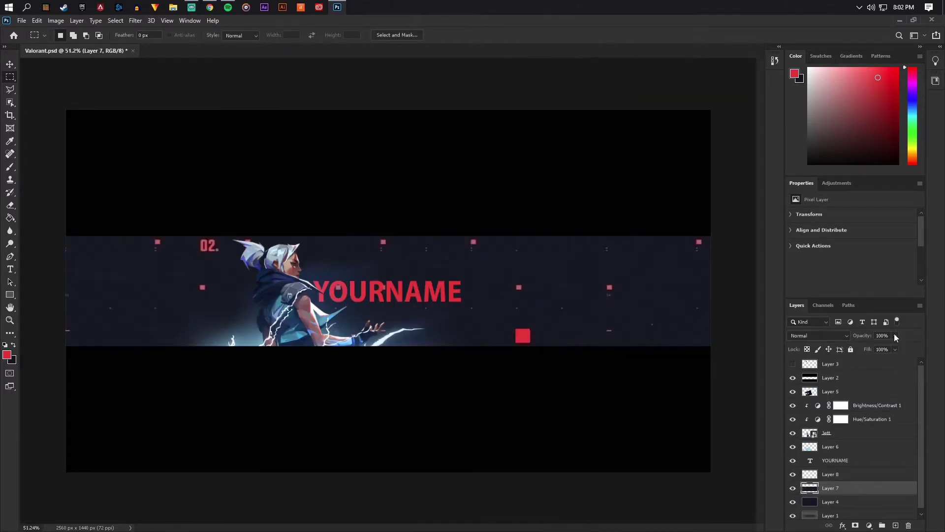
drag(889, 347, 858, 350)
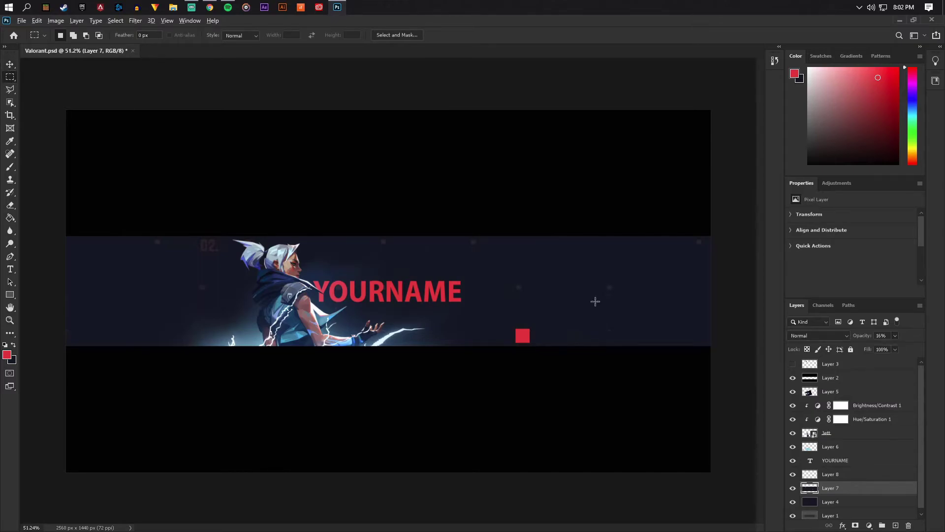
scroll(581, 295, up, 5)
Step: Select a faint square right of YOURNAME and fill it solid red on Layer 8
drag(376, 245, 400, 269)
click(10, 219)
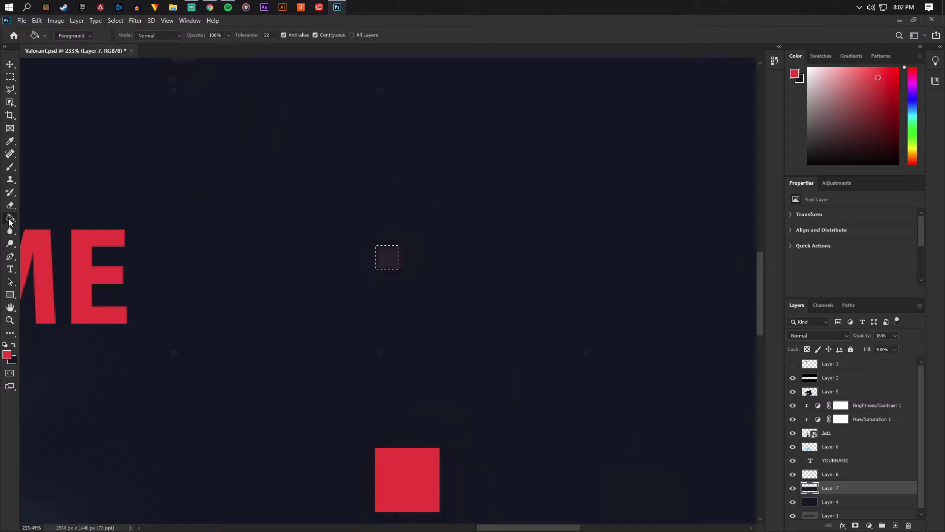
click(388, 254)
scroll(509, 249, down, 2)
scroll(492, 260, up, 3)
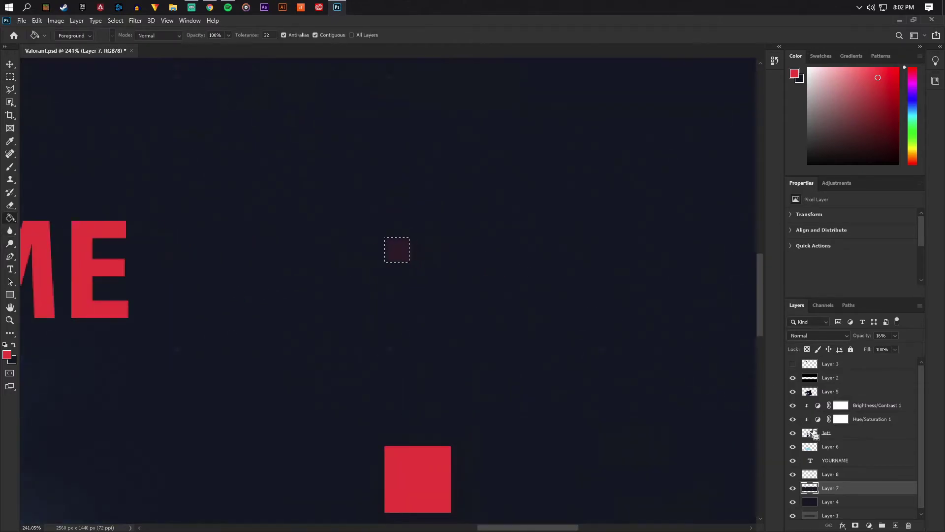
click(830, 474)
click(403, 253)
scroll(492, 229, up, 3)
scroll(464, 231, up, 1)
click(10, 77)
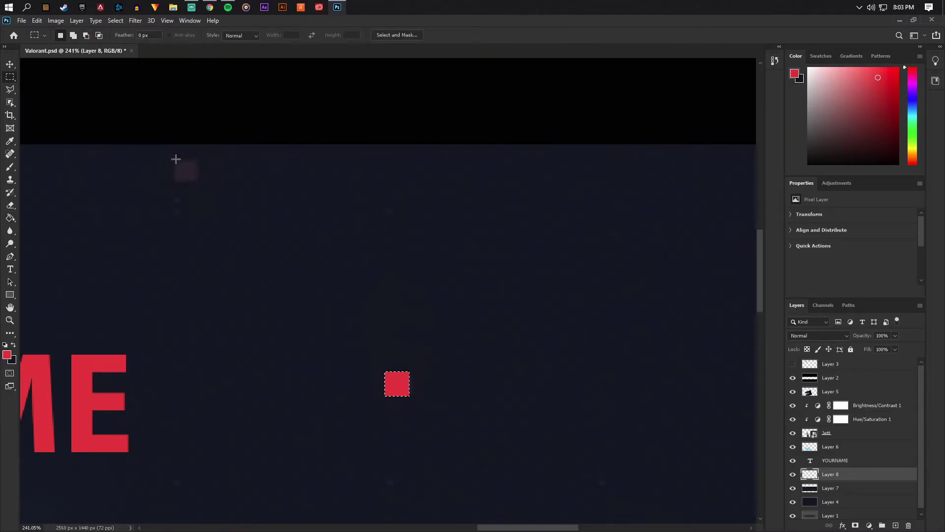
Step: Fill a small square near the top of the banner with red, then deselect
mouse_move(173, 158)
mouse_down()
mouse_move(209, 181)
mouse_move(197, 182)
mouse_up()
key(g)
click(179, 171)
click(10, 77)
right_click(158, 152)
click(165, 158)
scroll(384, 263, down, 5)
scroll(550, 310, up, 4)
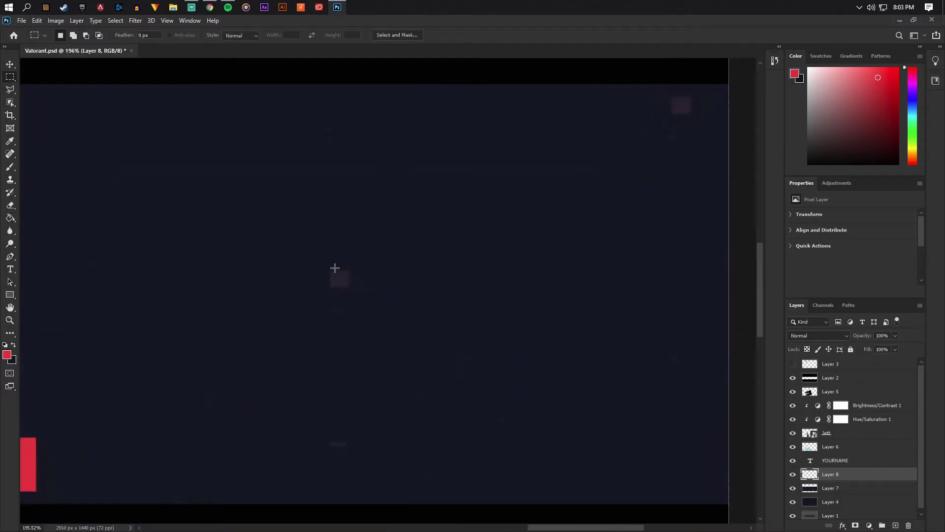
Step: Fill red squares in the middle and at the top right of the banner
drag(329, 267, 351, 288)
click(10, 217)
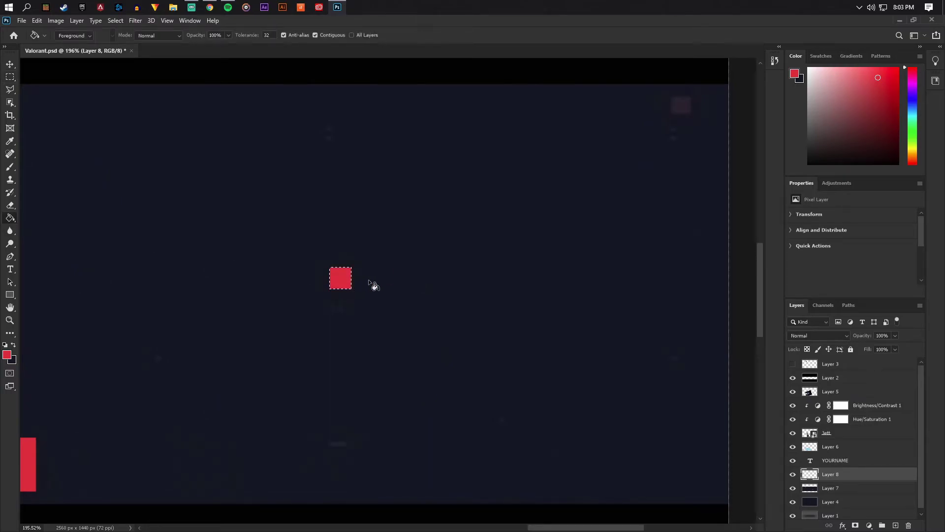
click(10, 77)
click(398, 203)
drag(671, 95, 689, 112)
key(g)
click(687, 106)
click(10, 77)
right_click(546, 125)
key(Escape)
scroll(540, 179, down, 5)
scroll(182, 326, up, 5)
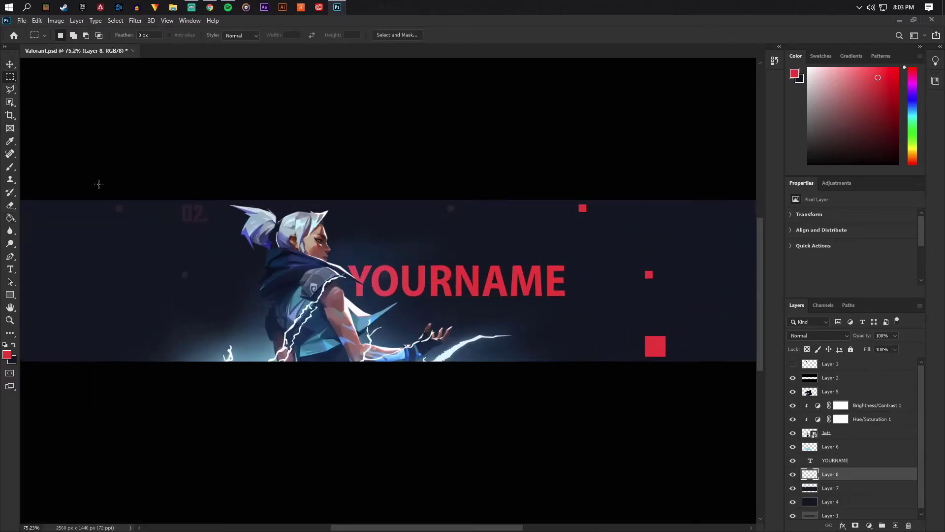
Step: Add red squares near the banner's top-left and lower in the banner
drag(183, 224, 211, 254)
click(10, 218)
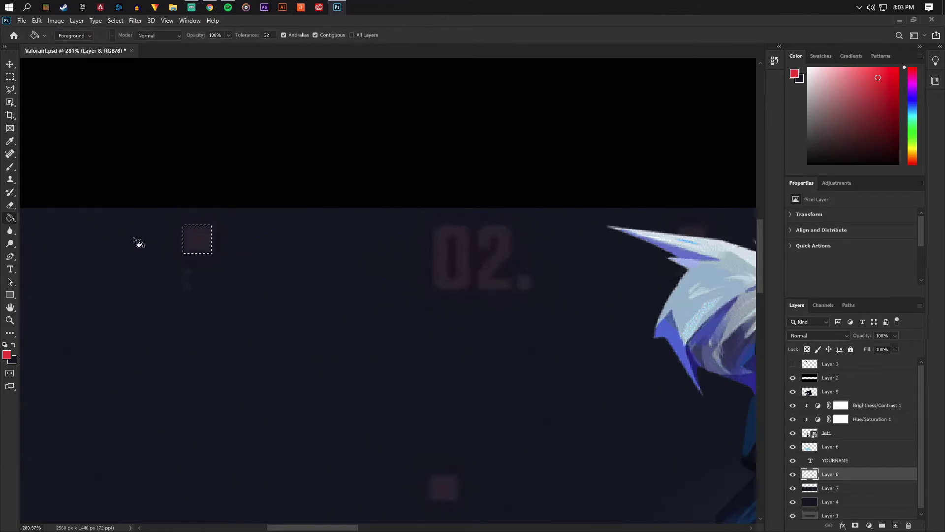
click(10, 76)
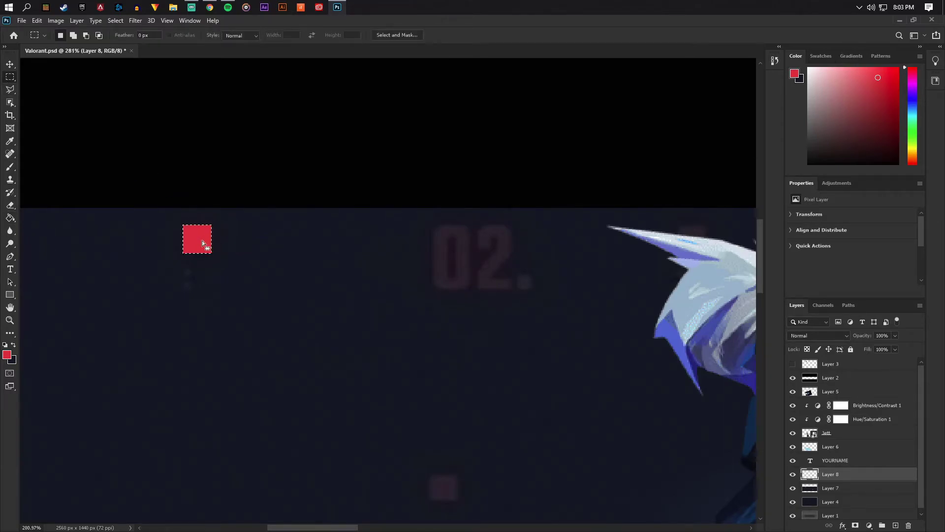
scroll(437, 321, down, 4)
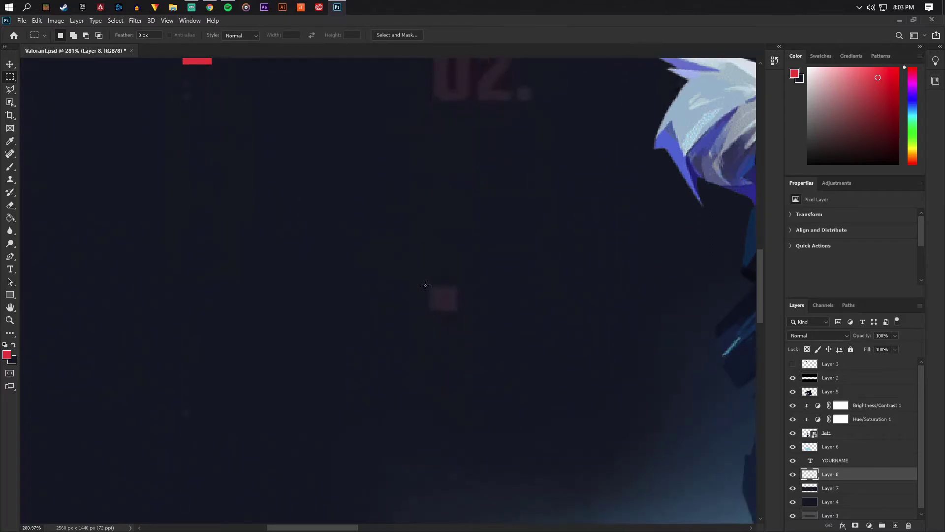
drag(428, 283, 458, 314)
click(9, 219)
click(442, 298)
scroll(442, 298, down, 4)
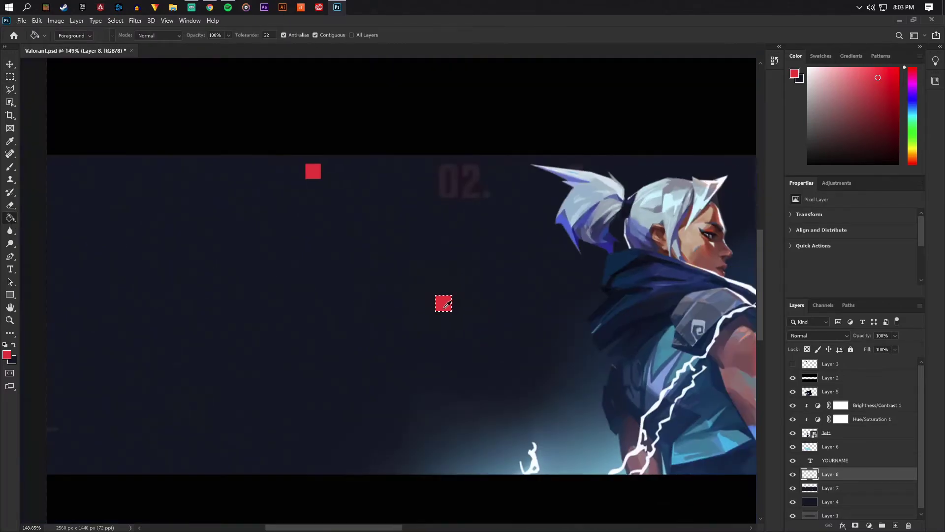
key(m)
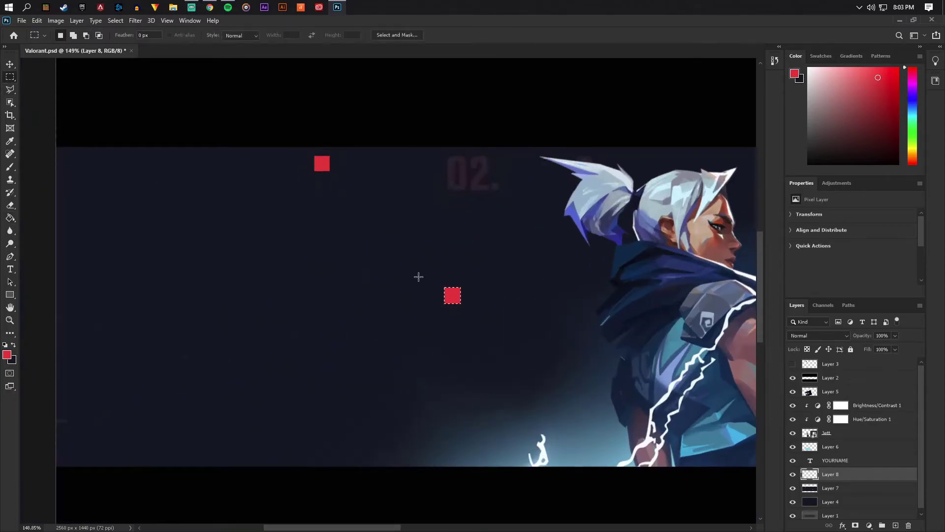
Step: Fill a tiny red square near the banner's left edge
scroll(431, 280, down, 5)
scroll(207, 308, up, 2)
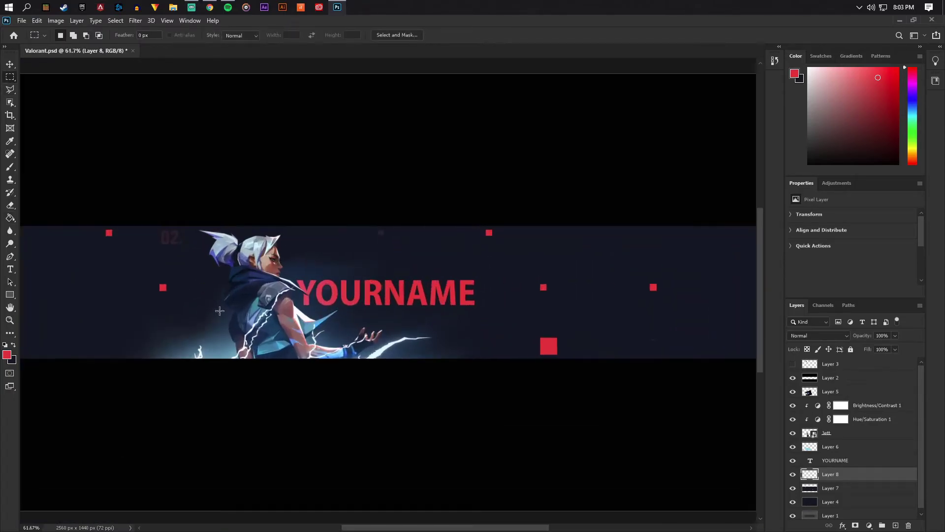
scroll(65, 302, up, 4)
drag(360, 527, 319, 517)
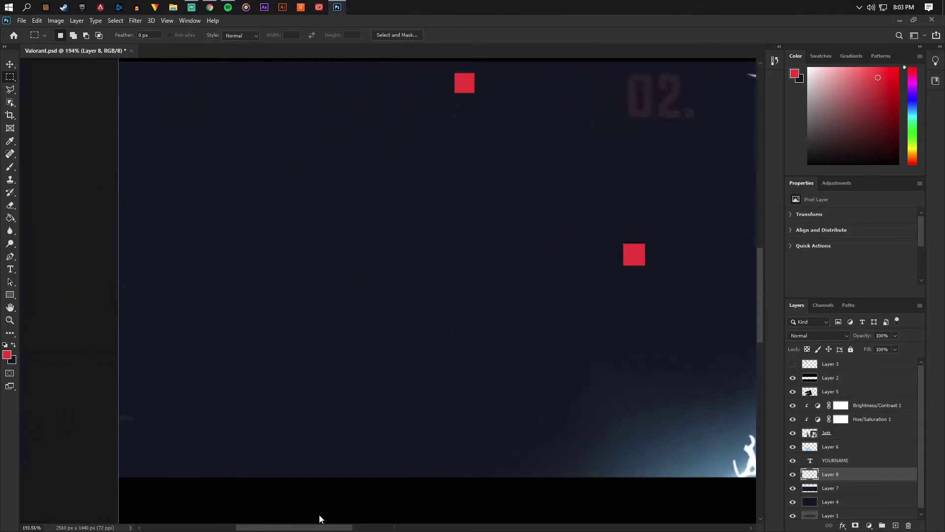
drag(292, 336, 291, 338)
click(10, 218)
click(285, 332)
click(10, 78)
Step: Hide the faint 02. text on Layer 7 and select that layer
scroll(390, 239, down, 10)
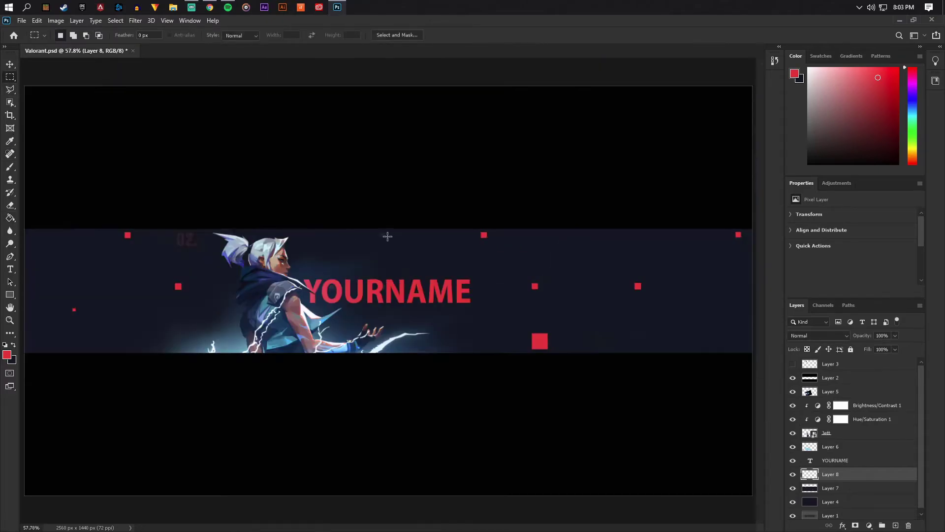
scroll(696, 333, up, 10)
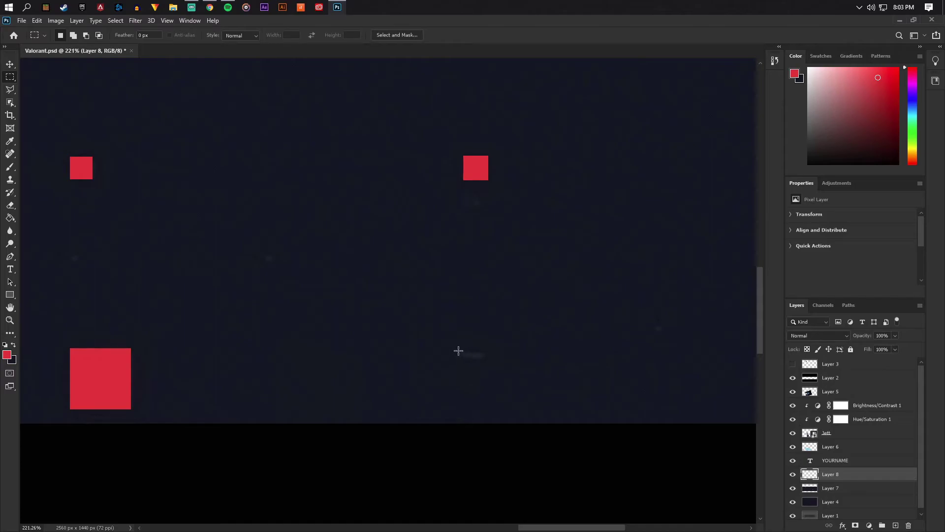
scroll(526, 375, down, 7)
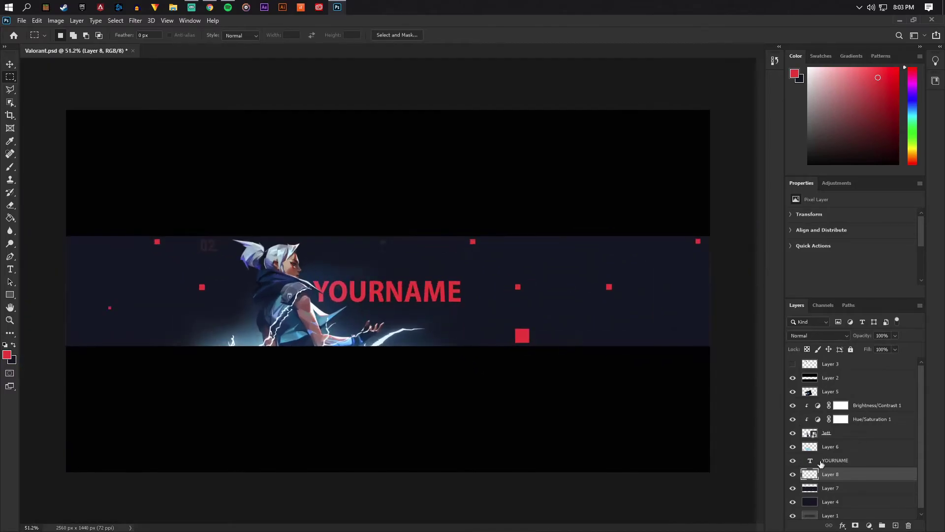
click(793, 488)
click(830, 488)
Step: Delete the 02. layer and add an empty Layer 9 above Layer 4
click(908, 526)
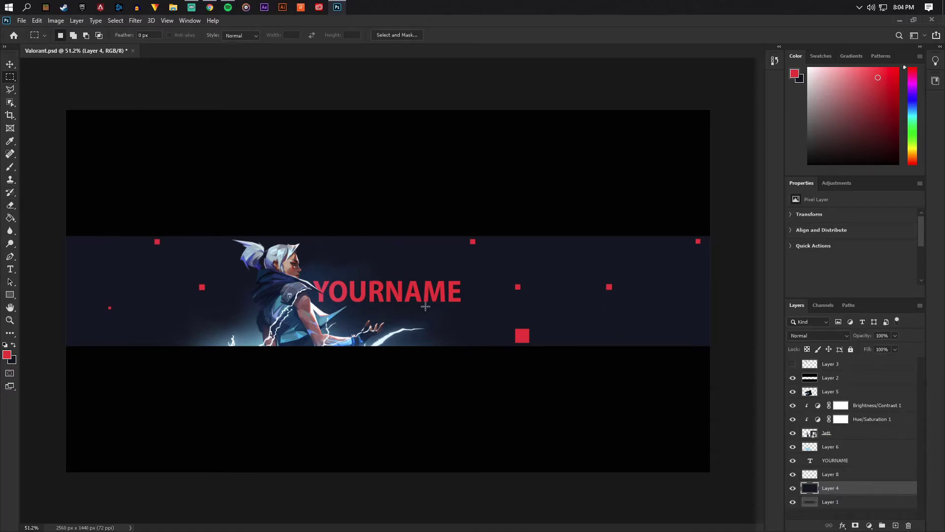
scroll(321, 270, up, 1)
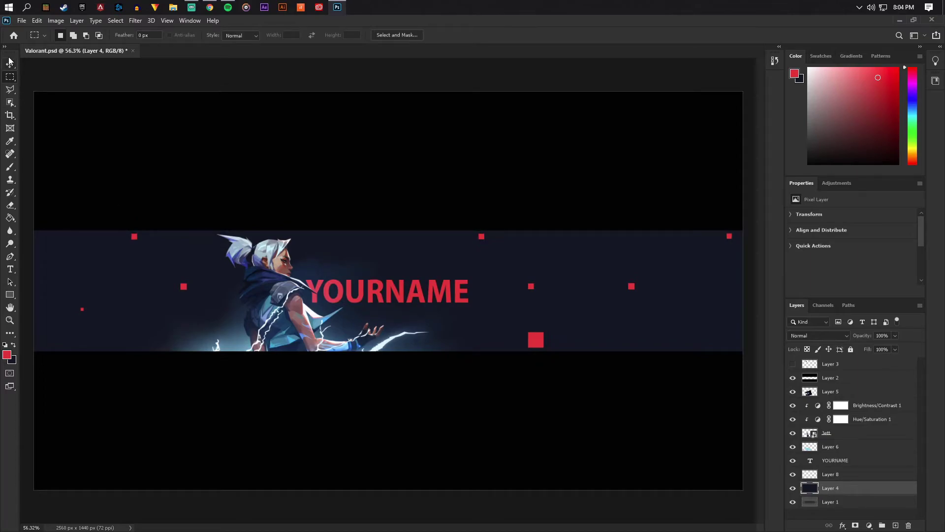
click(10, 89)
scroll(348, 211, down, 3)
scroll(371, 225, up, 2)
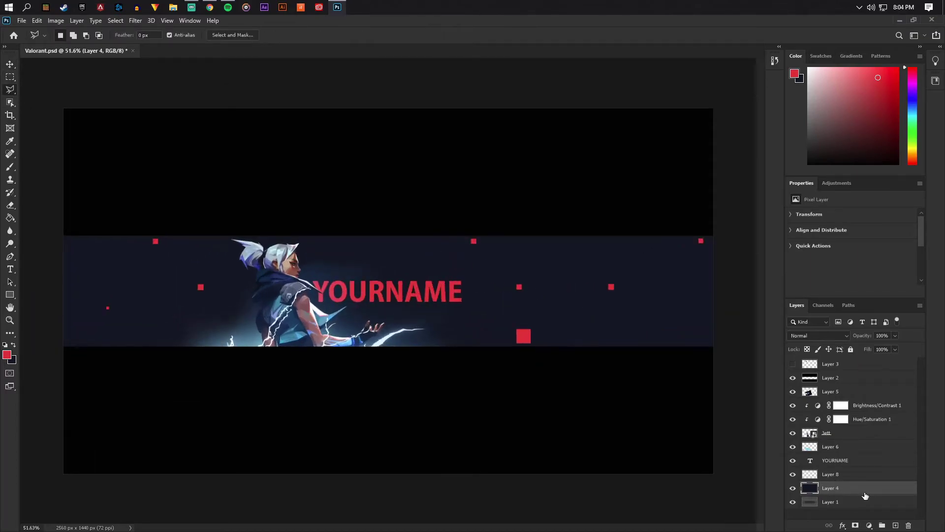
click(896, 525)
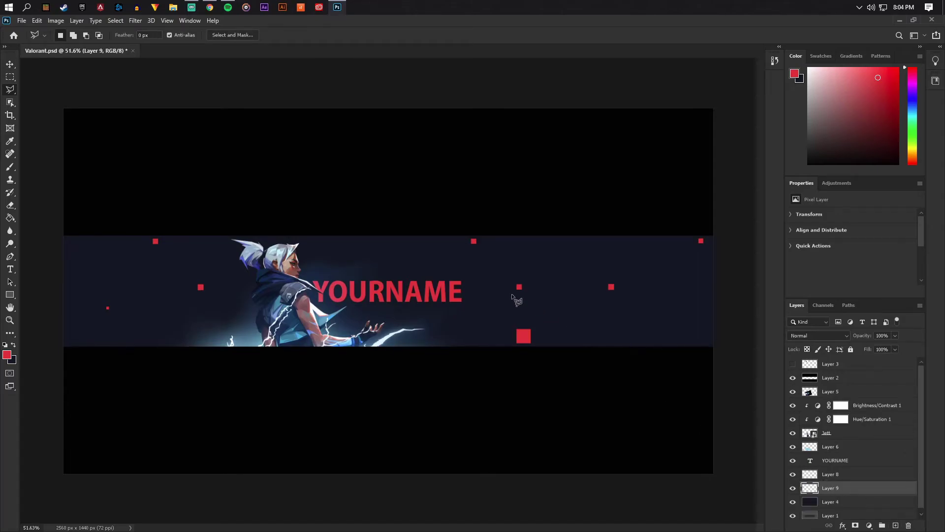
Step: Place VALORANT-1280x720 embedded, scaled to full banner height on the left side
click(22, 23)
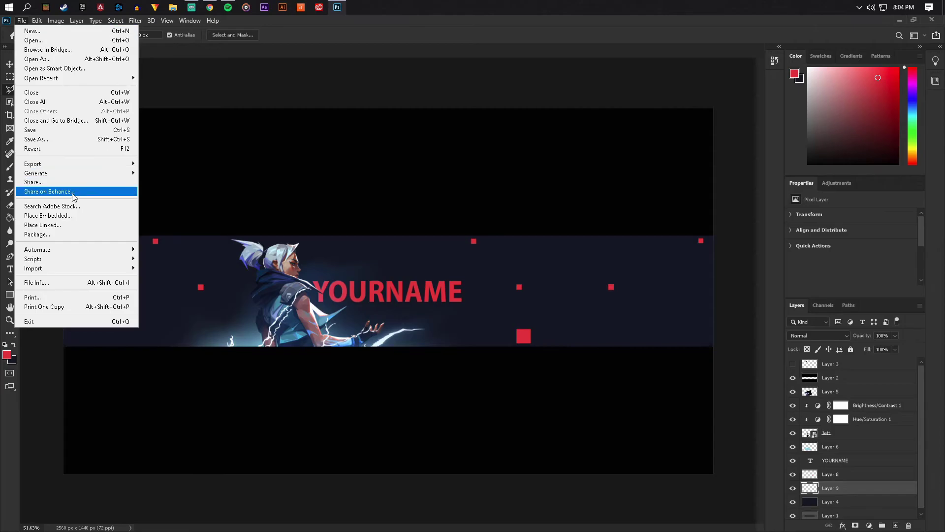
click(60, 214)
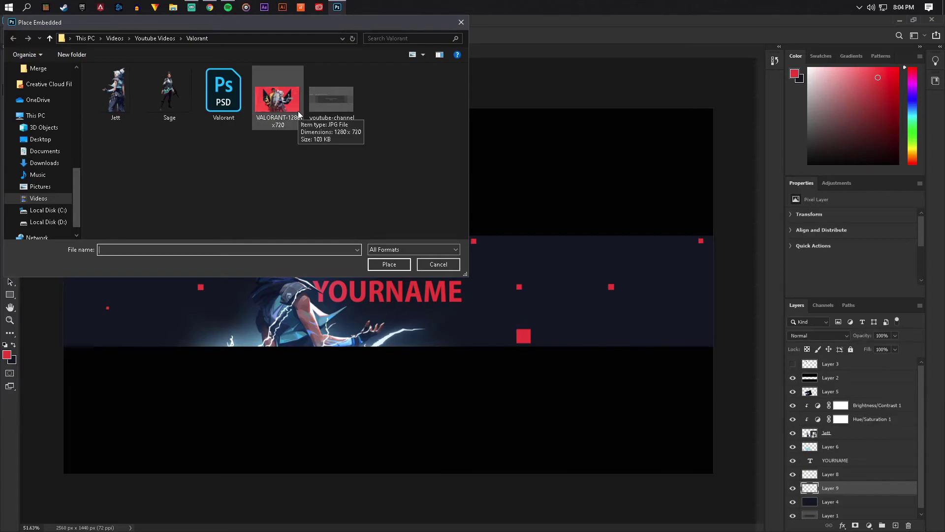
double_click(284, 115)
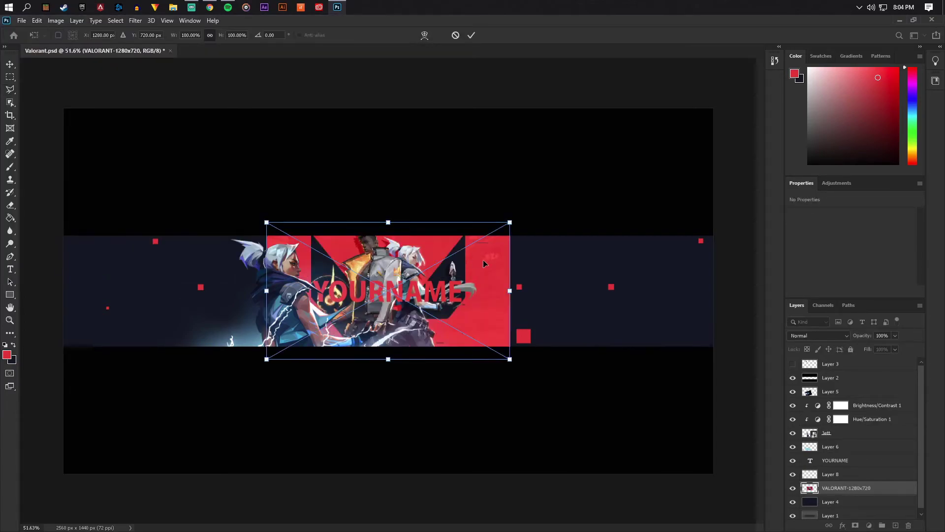
drag(407, 275, 297, 266)
drag(315, 222, 328, 283)
right_click(363, 261)
Step: Commit the artwork's placement and draw a slanted parallelogram selection across the banner
key(Return)
key(l)
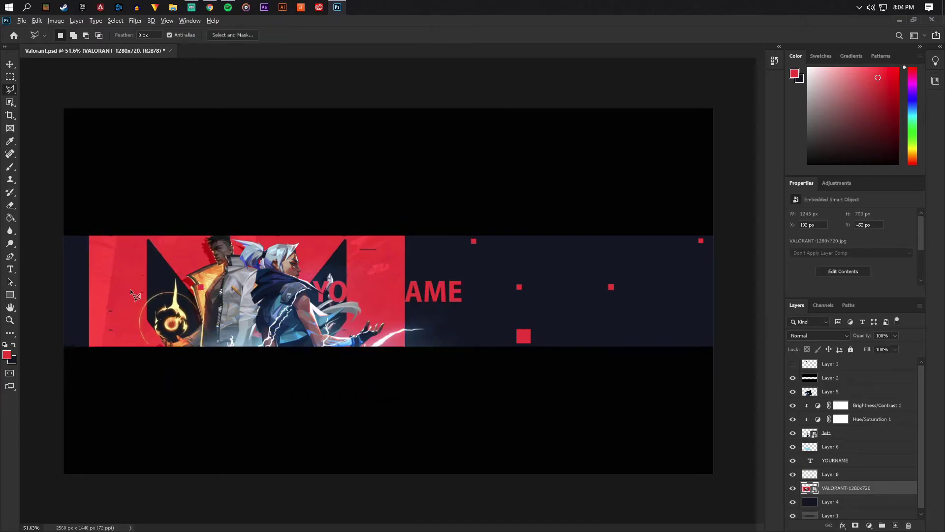
key(ctrl+minus)
key(ctrl+0)
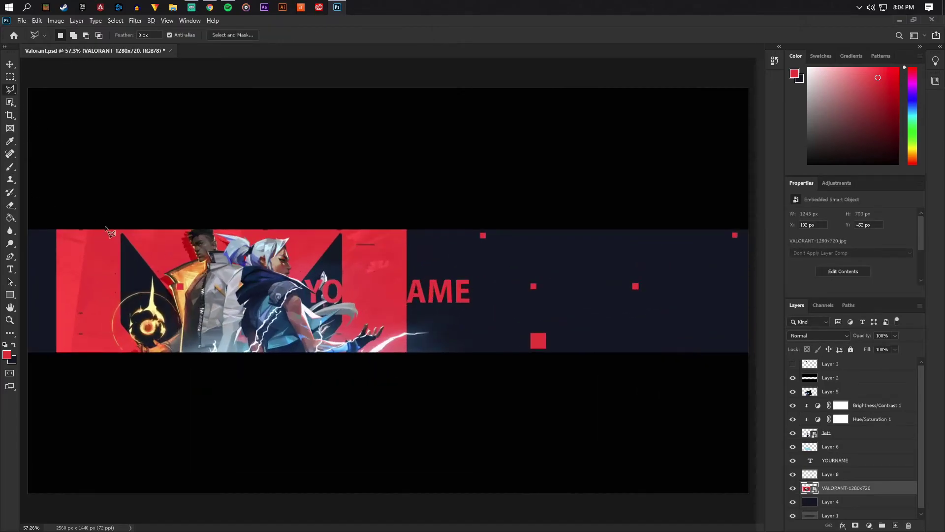
click(54, 210)
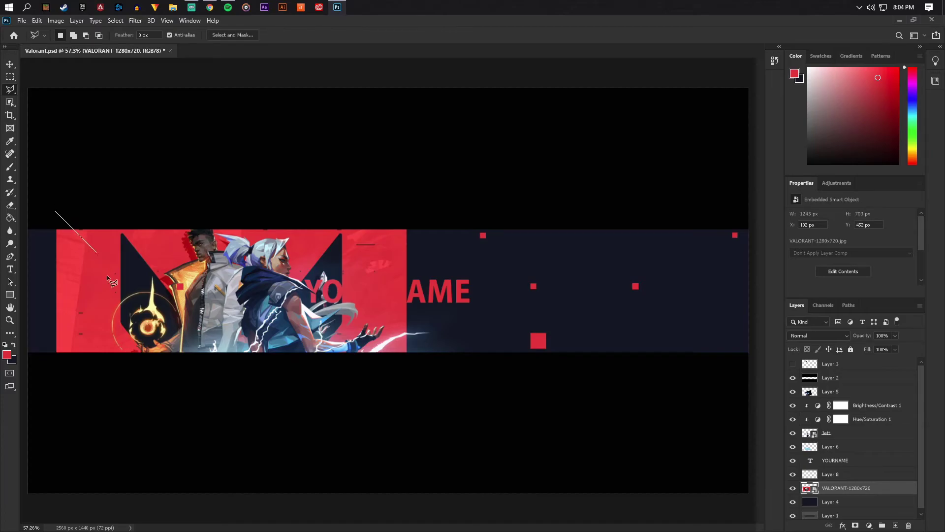
shift+click(231, 382)
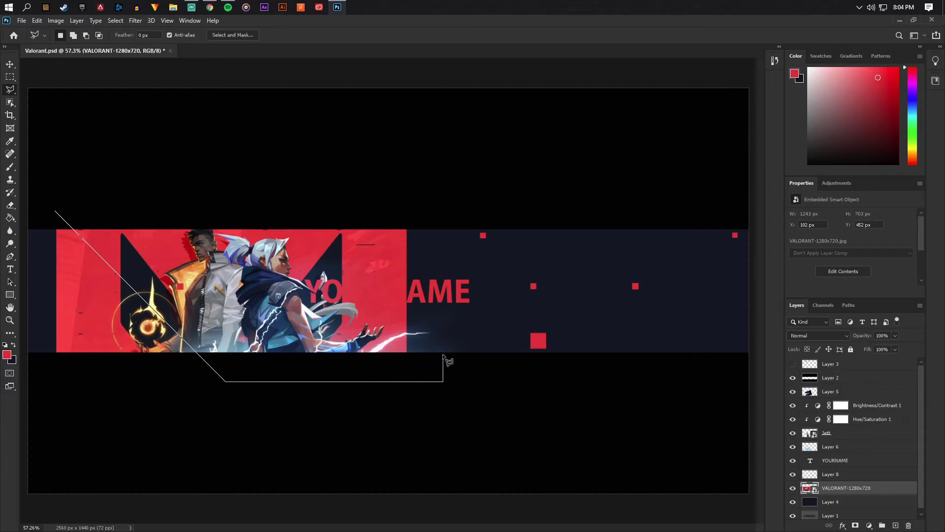
shift+click(443, 380)
shift+click(268, 207)
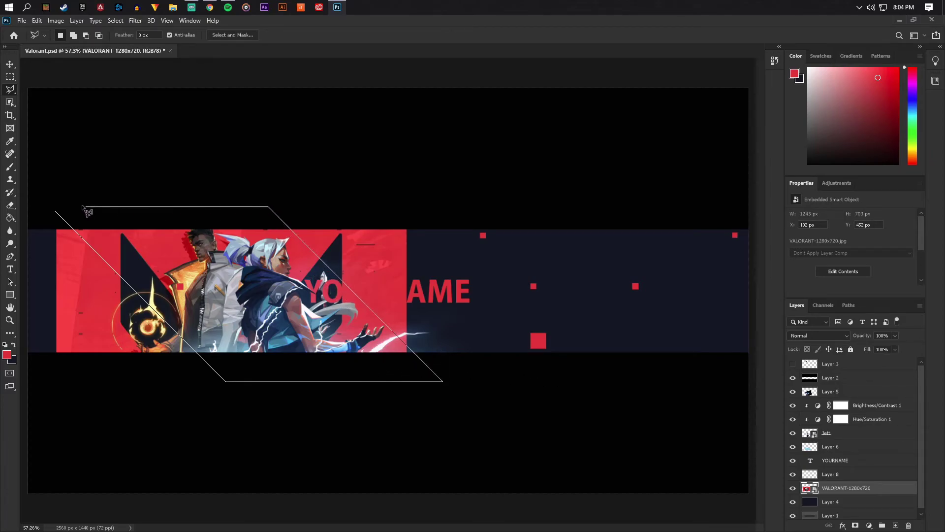
click(56, 212)
drag(282, 297, 273, 295)
Step: Invert the selection, rasterize the artwork, erase everything outside the strip, then deselect
right_click(256, 299)
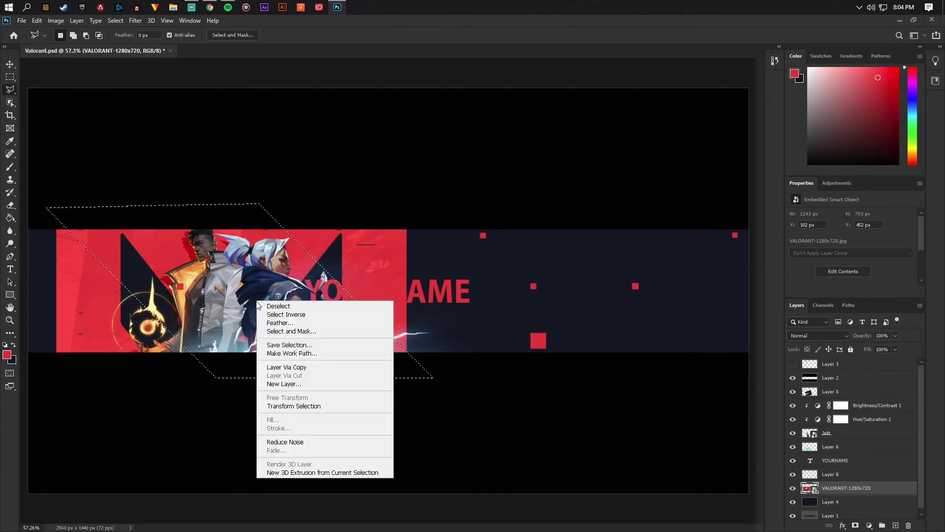
click(271, 315)
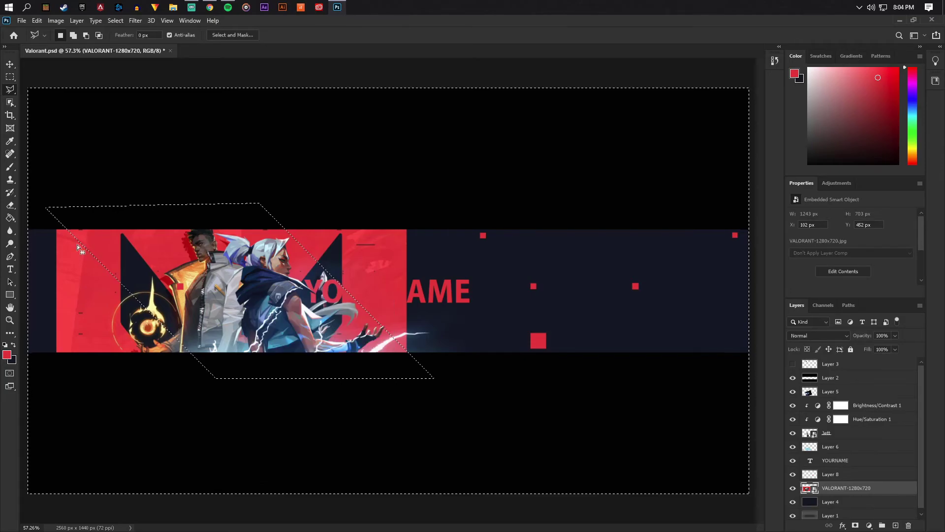
click(10, 207)
click(297, 297)
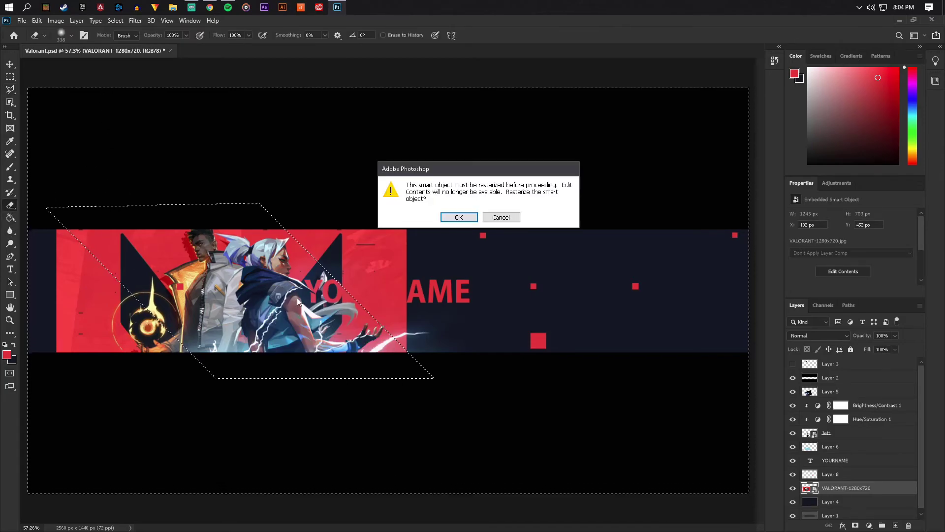
click(461, 220)
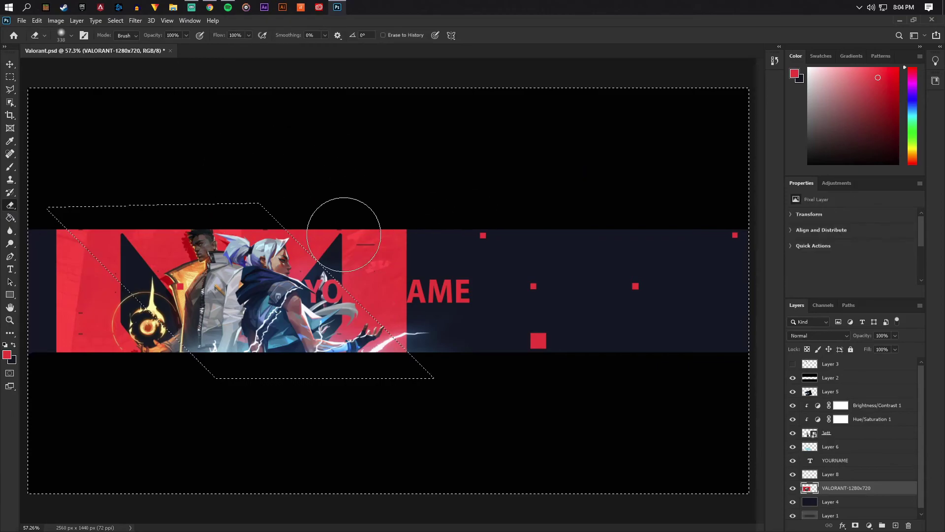
mouse_move(87, 298)
mouse_down()
mouse_move(72, 206)
mouse_move(74, 331)
mouse_move(82, 198)
mouse_move(119, 401)
mouse_move(179, 390)
mouse_move(103, 250)
mouse_move(272, 208)
mouse_move(439, 379)
mouse_move(371, 295)
mouse_move(369, 185)
mouse_up()
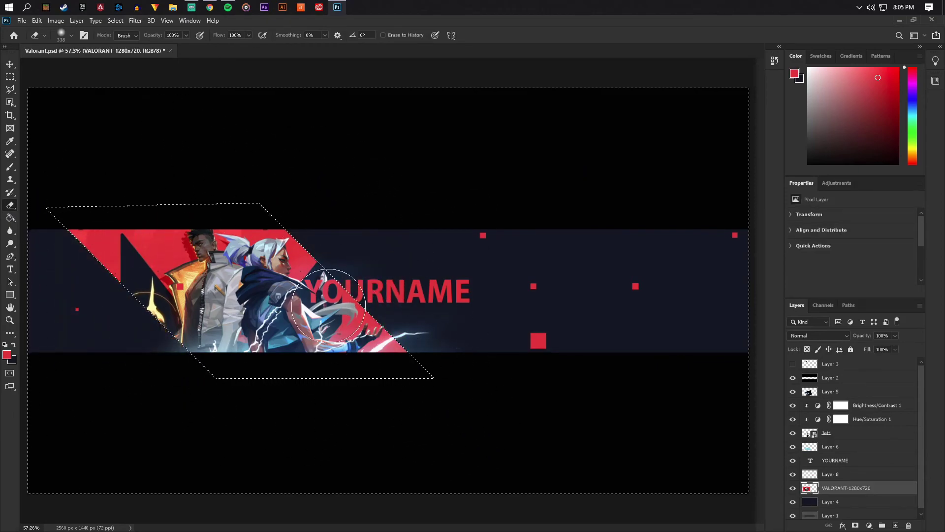
click(10, 89)
right_click(226, 264)
click(246, 272)
click(9, 66)
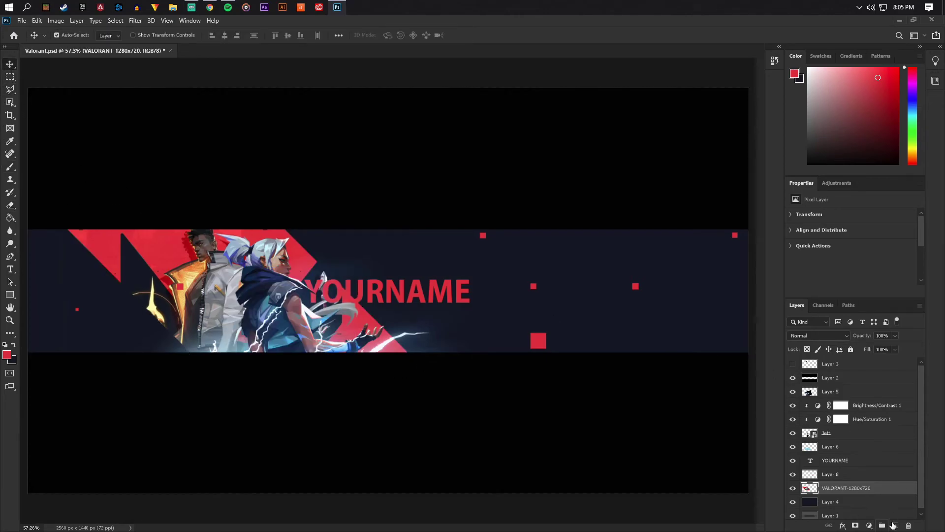
Step: Duplicate navy Layer 4 above the Valorant art, clip it and set Color blend mode
click(846, 505)
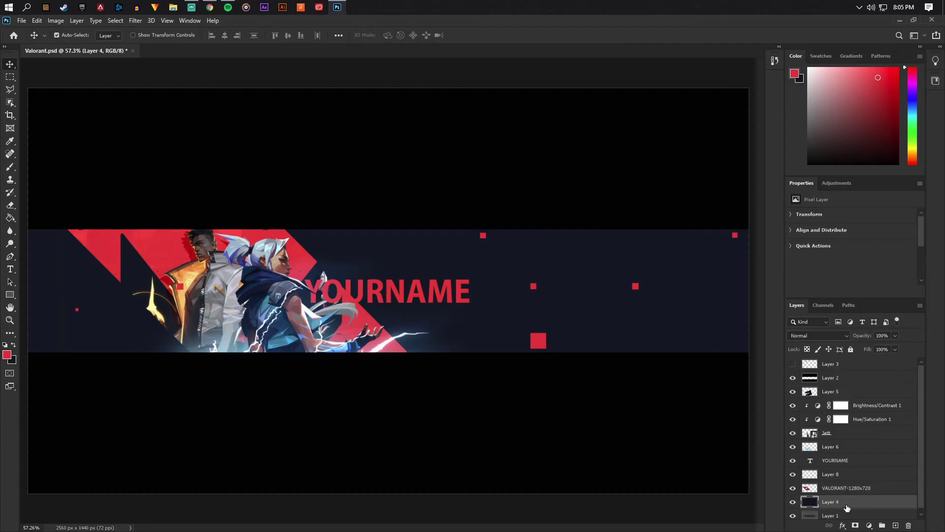
drag(849, 504, 850, 489)
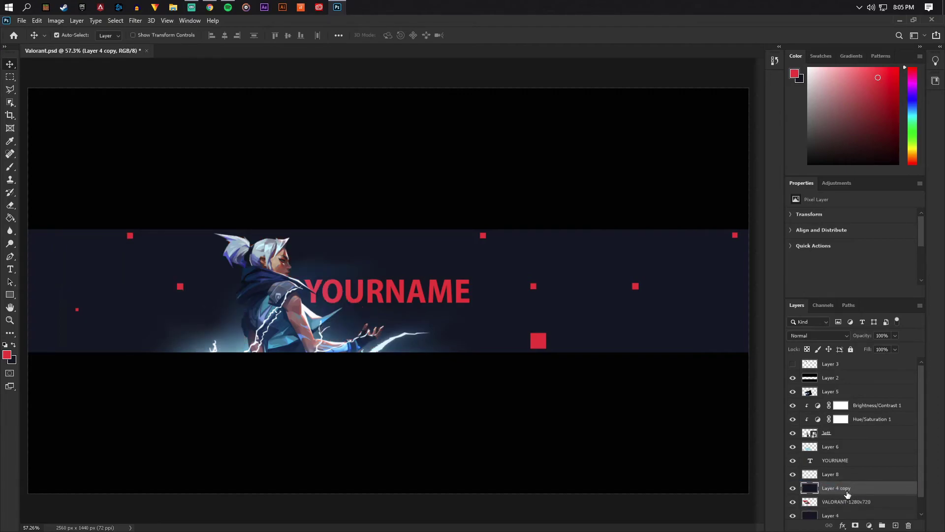
alt+click(843, 492)
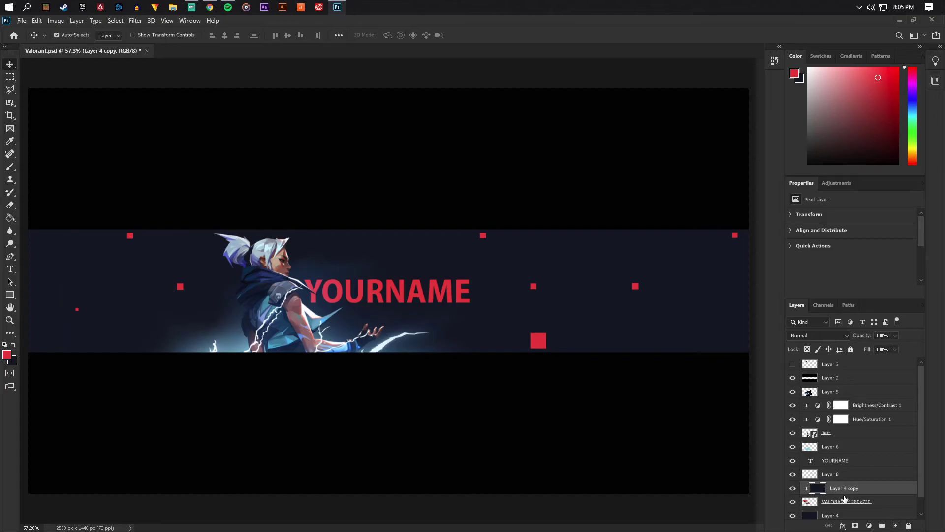
click(813, 337)
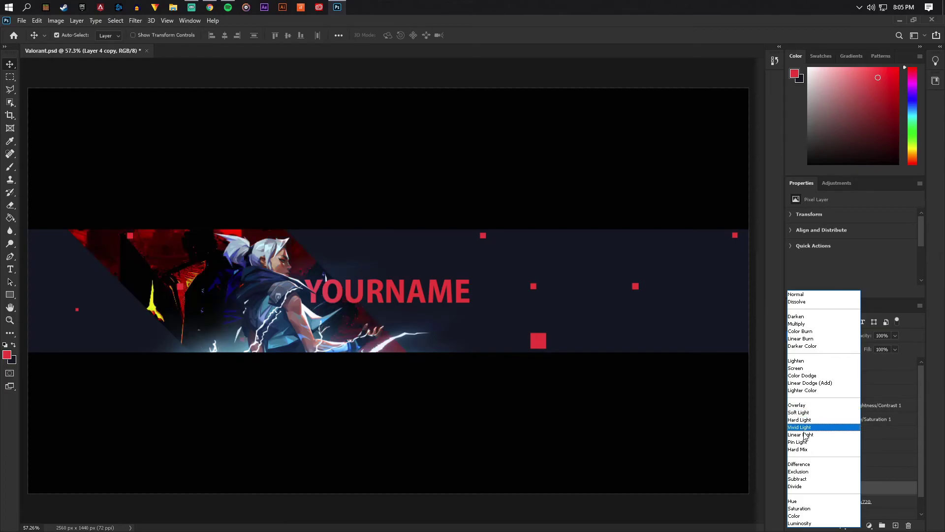
click(799, 517)
Step: Duplicate the navy tint layer and set the copy to Hard Light at 67% opacity
key(ctrl+j)
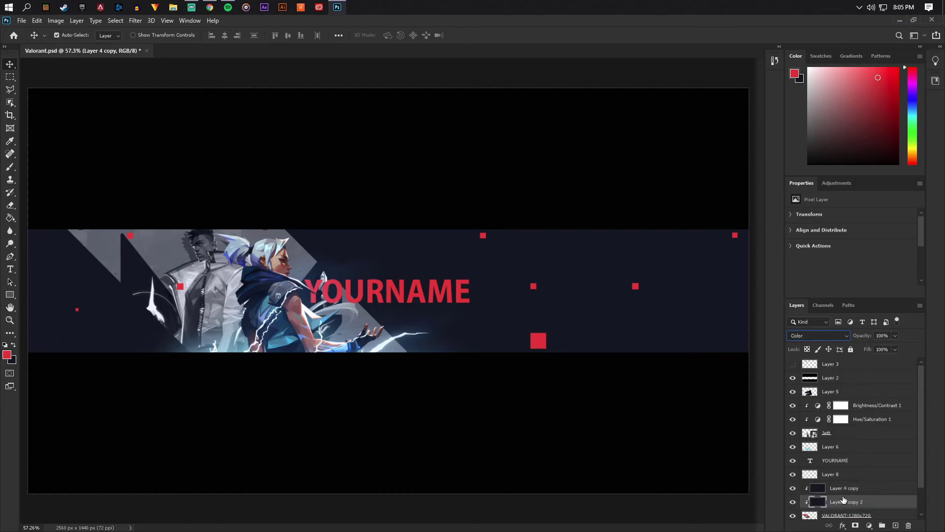
click(820, 336)
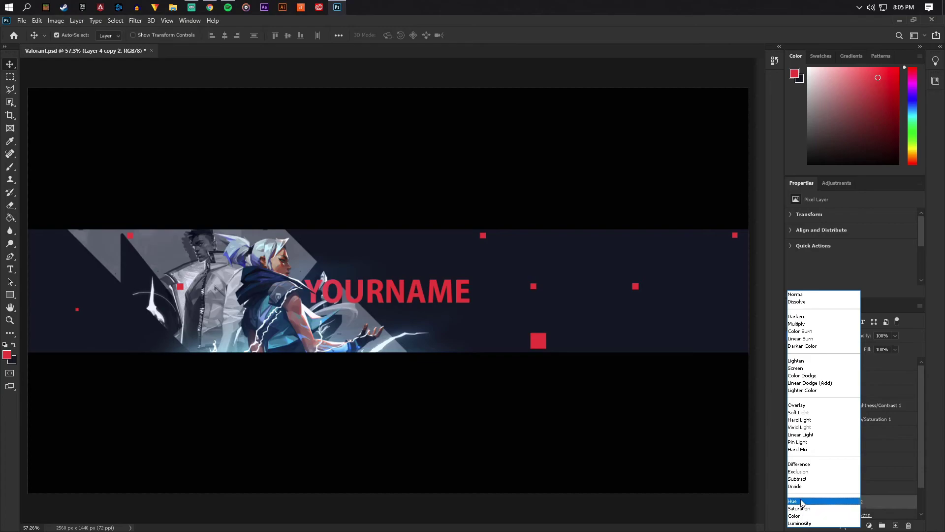
click(807, 419)
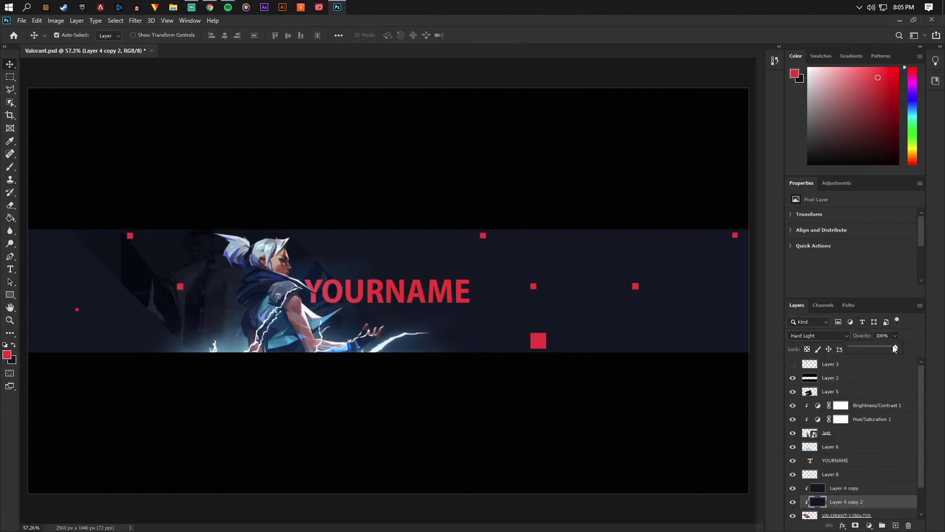
drag(882, 350, 887, 349)
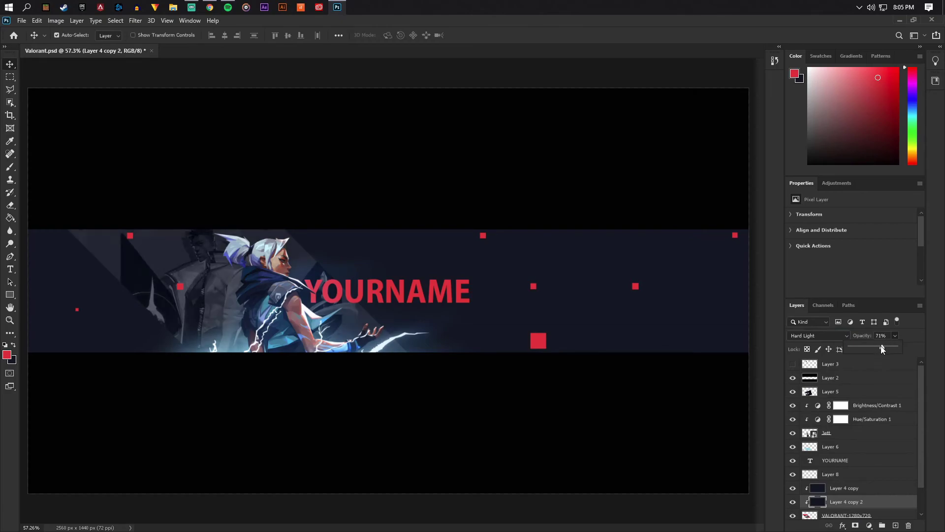
drag(881, 349, 881, 346)
key(shift+alt+c)
click(854, 502)
Step: Browse the layer stack, select Layer 5 and create empty Layer 9 above it
click(854, 488)
scroll(483, 359, down, 3)
scroll(482, 359, up, 3)
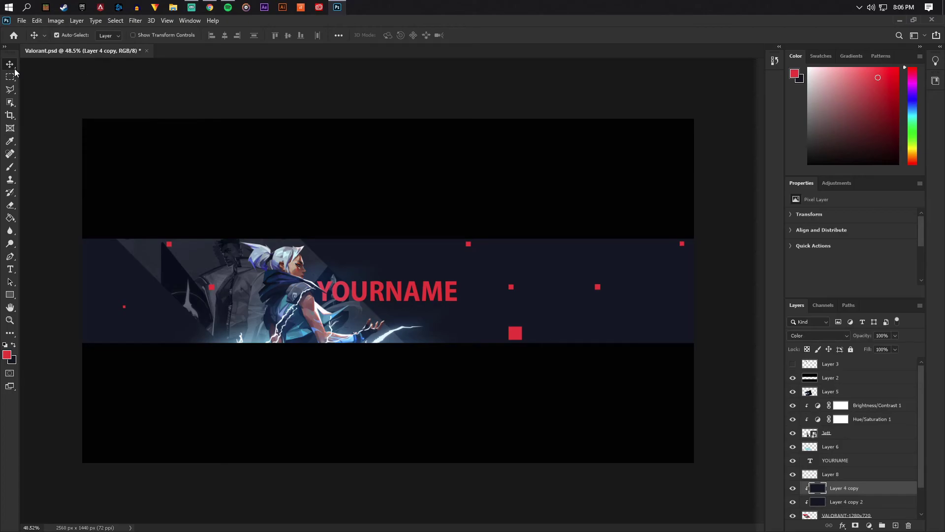
scroll(412, 281, up, 4)
scroll(383, 285, down, 4)
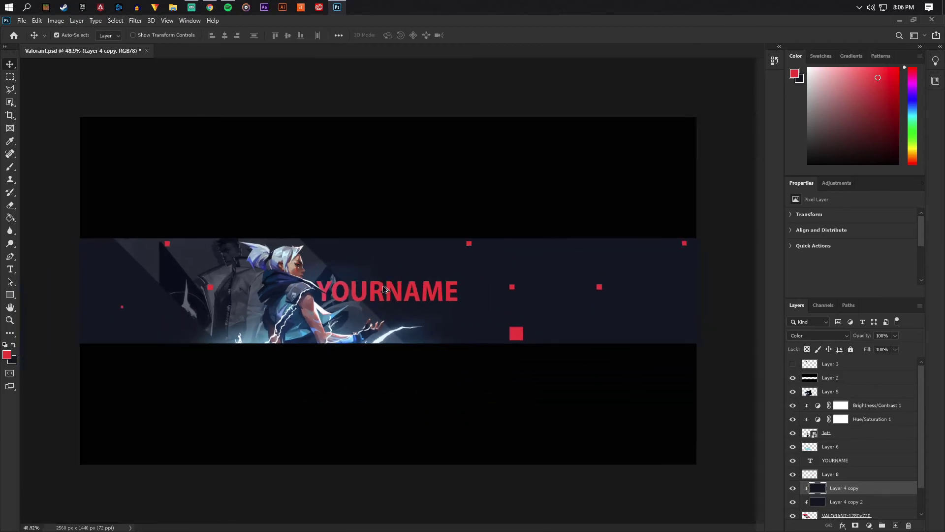
scroll(385, 288, up, 1)
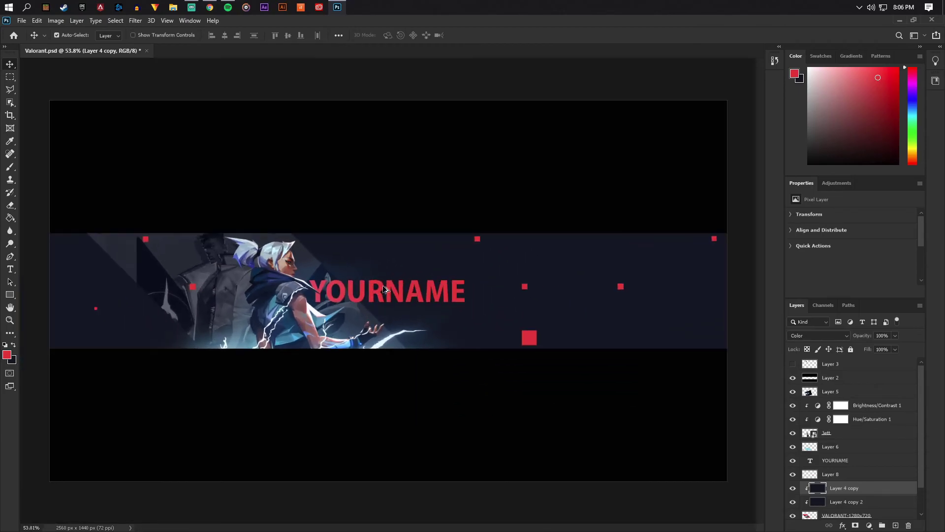
click(834, 377)
click(842, 393)
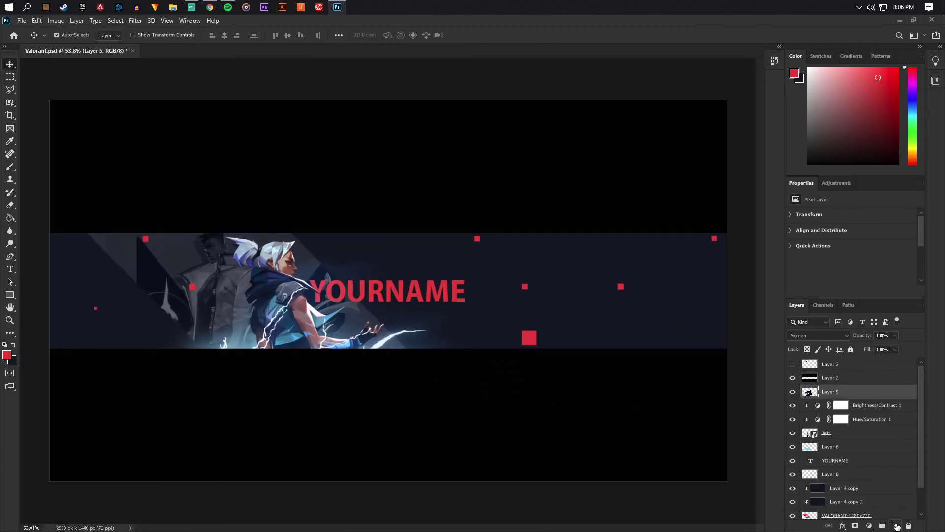
click(895, 525)
Step: Search Google Images for 'sparks' and copy the dark abstract sparks background image
click(210, 7)
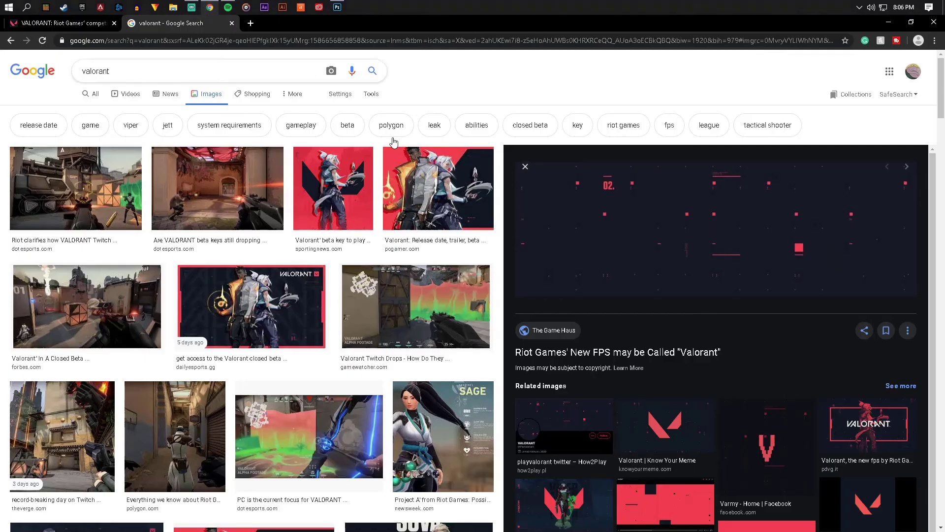
double_click(123, 72)
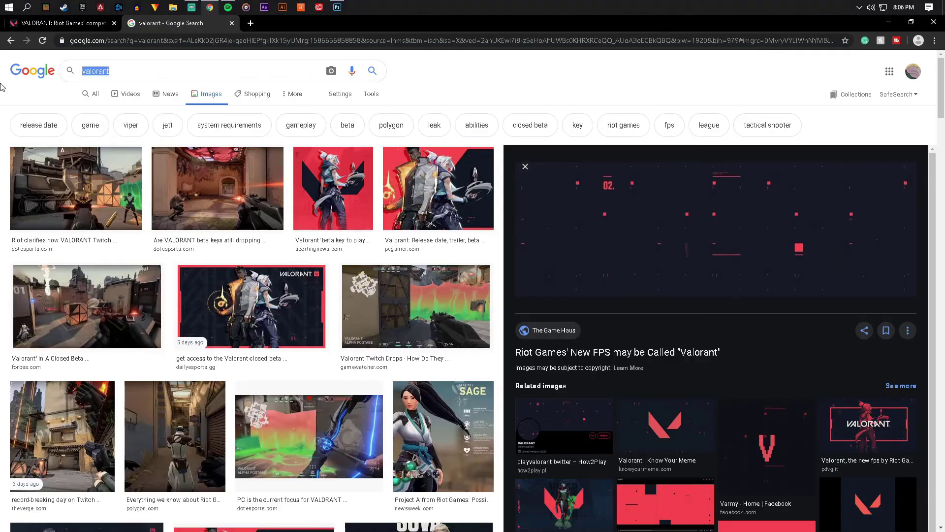
text(sparks)
key(Return)
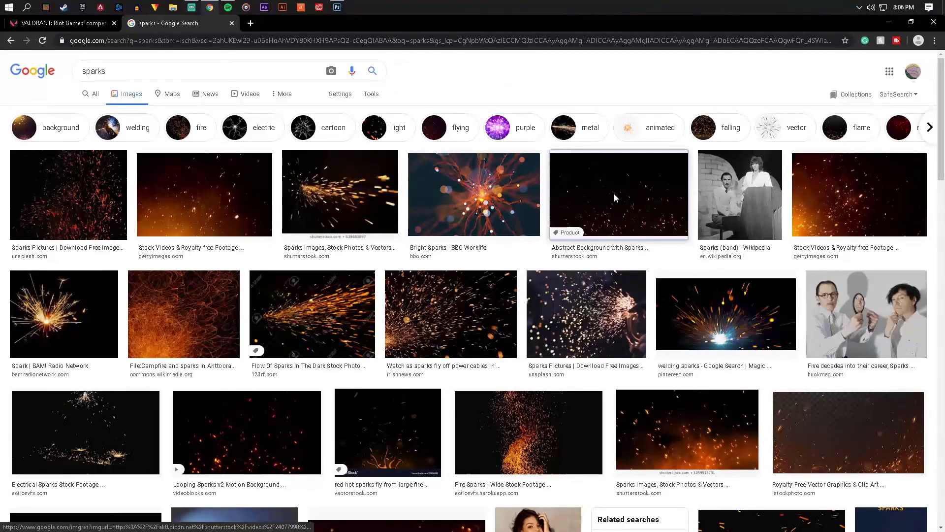
click(611, 197)
right_click(684, 192)
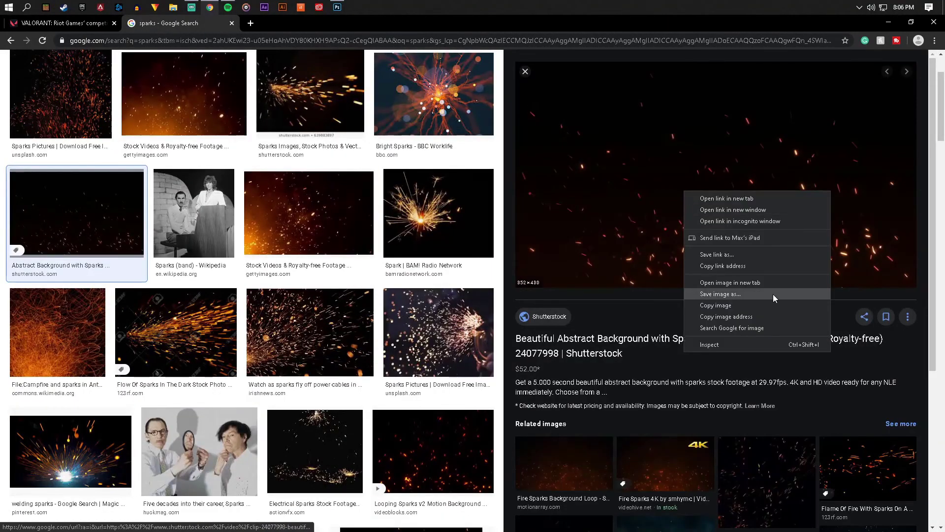
click(716, 305)
click(337, 7)
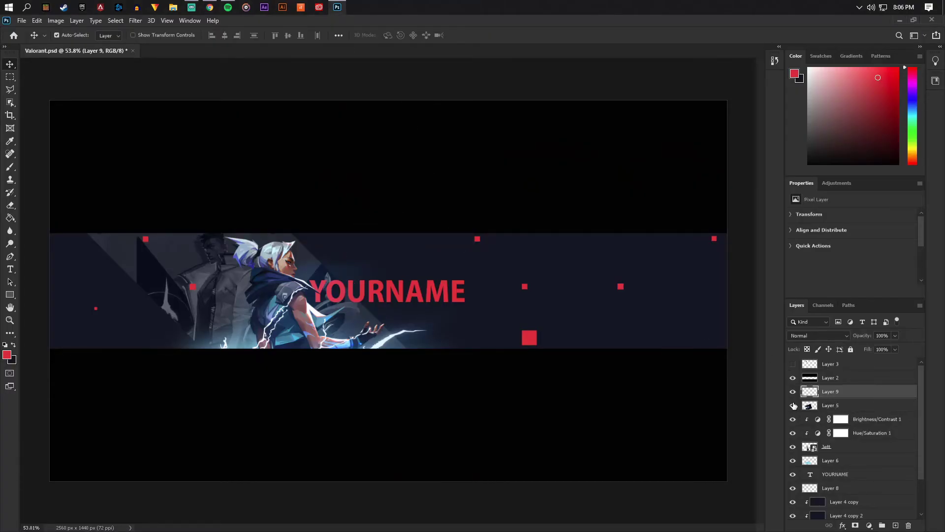
Step: Compare with Layer 5 toggled, then paste the sparks as a new Screen-blended layer
click(792, 405)
click(793, 405)
click(792, 406)
click(793, 405)
click(845, 416)
key(ctrl+v)
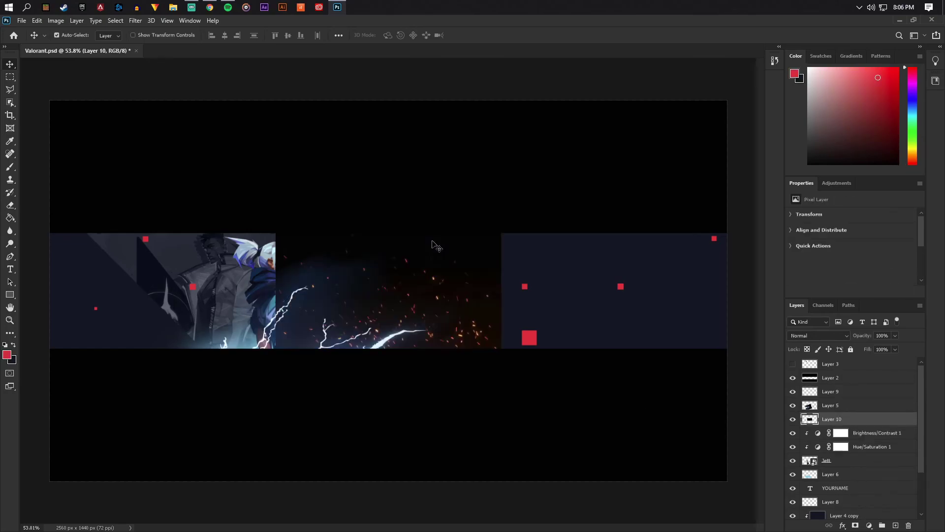
click(812, 338)
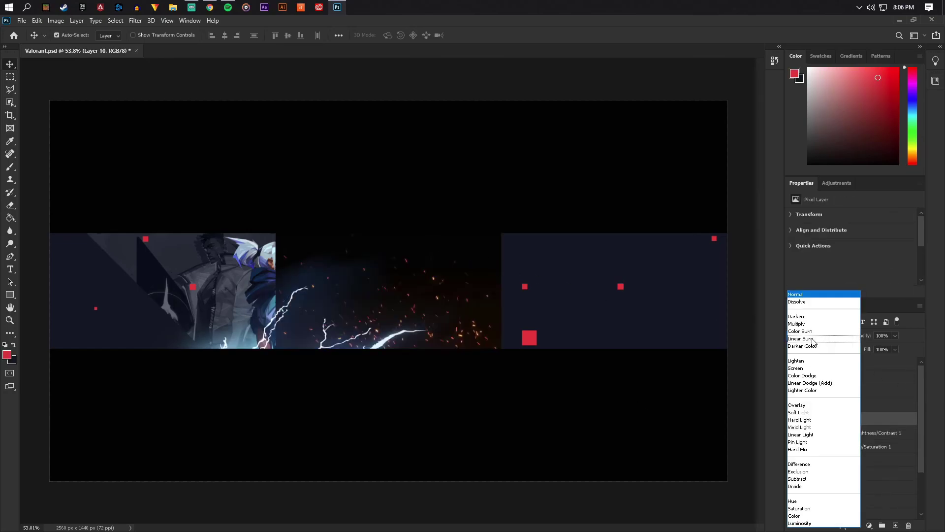
click(805, 369)
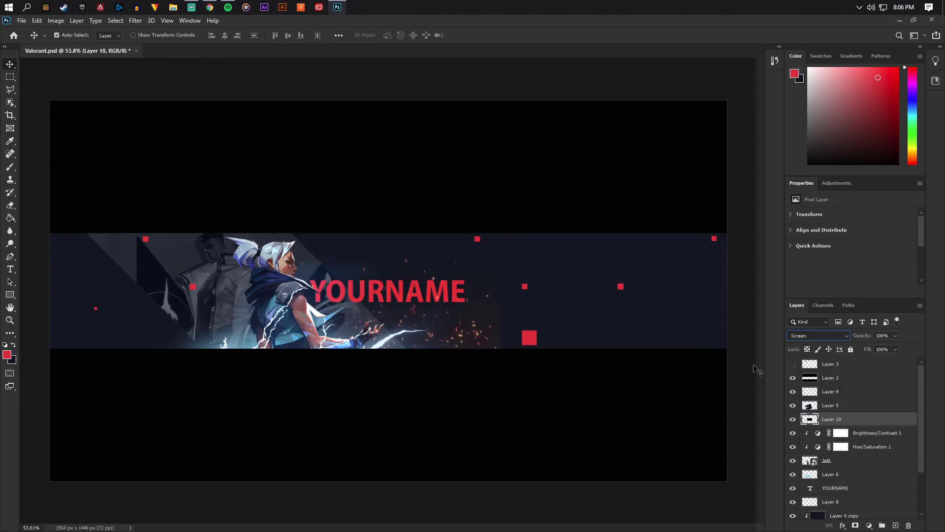
Step: Flip the sparks layer horizontally and move it left over Jett's lightning
key(ctrl+t)
right_click(435, 287)
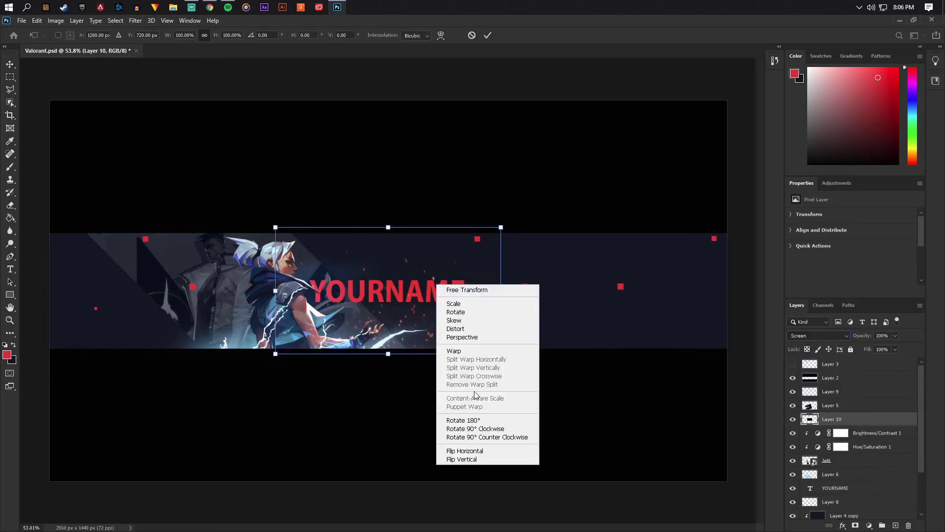
click(457, 451)
drag(444, 308, 355, 327)
click(10, 64)
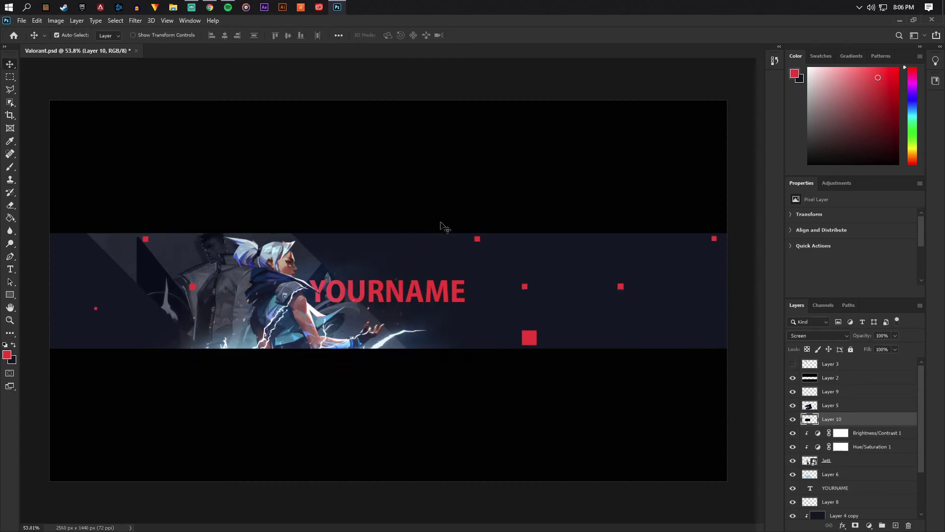
scroll(264, 308, up, 4)
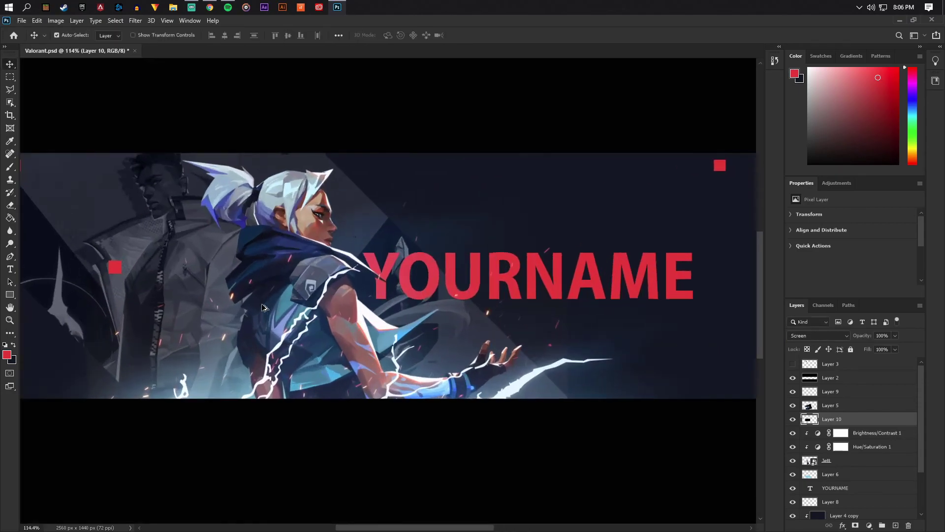
Step: Add a new empty layer above the sparks and clip it to Layer 10
click(10, 205)
scroll(350, 296, down, 1)
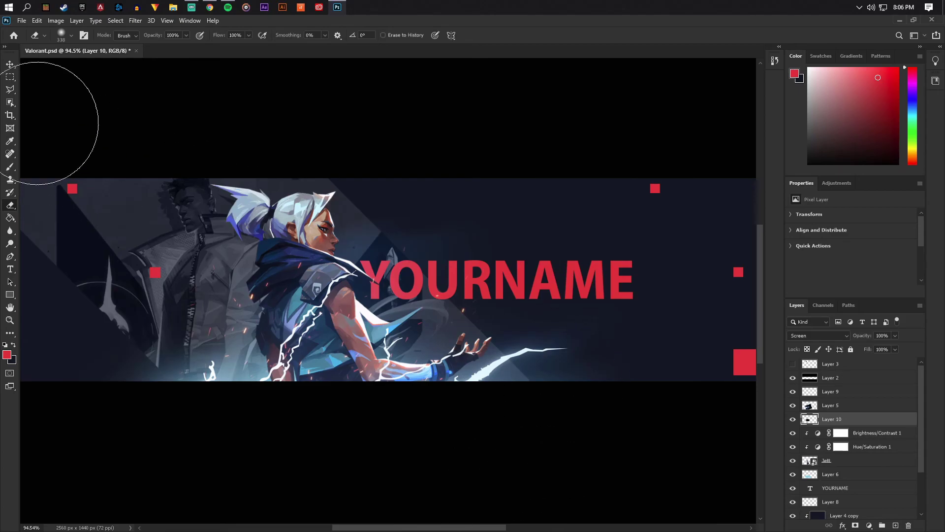
click(10, 64)
scroll(395, 242, down, 3)
scroll(396, 242, up, 5)
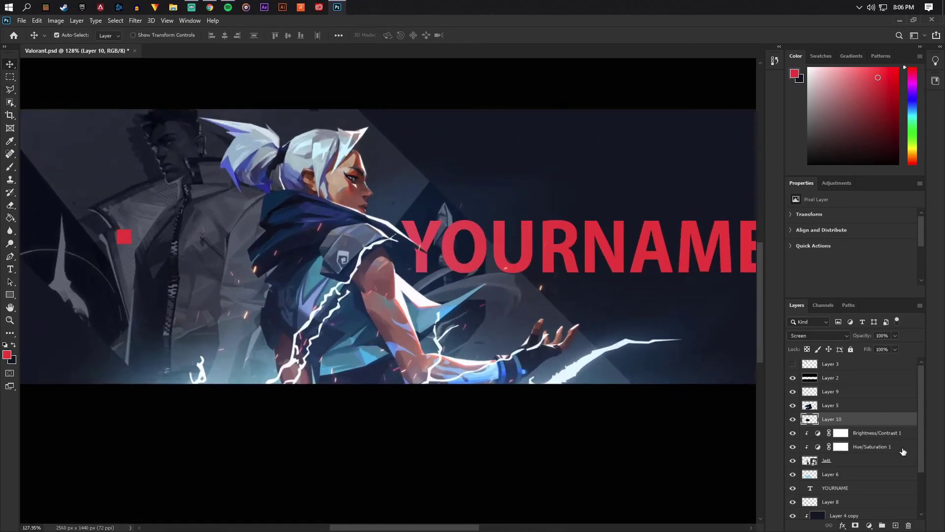
click(895, 525)
alt+click(831, 425)
Step: Fill the clipped layer with light blue sampled from Jett's lightning, blended as Color
click(9, 218)
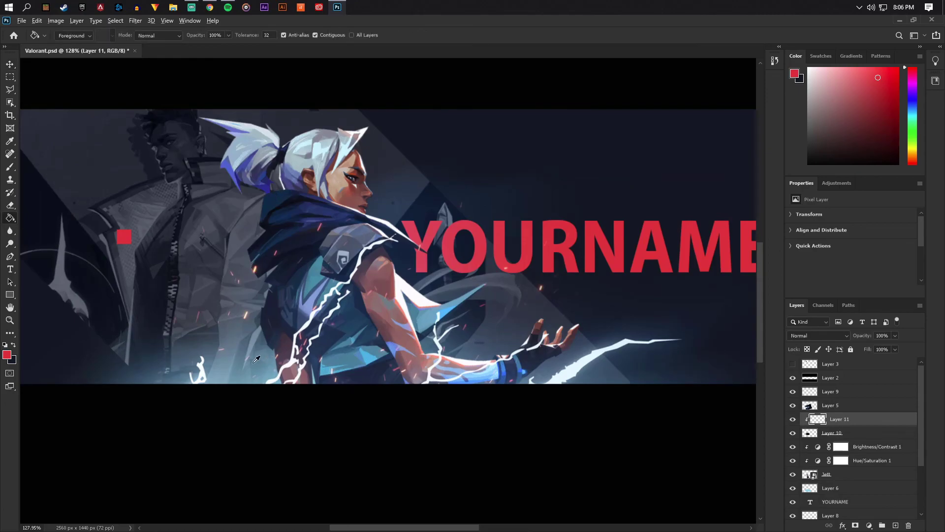
drag(250, 361, 371, 354)
click(371, 354)
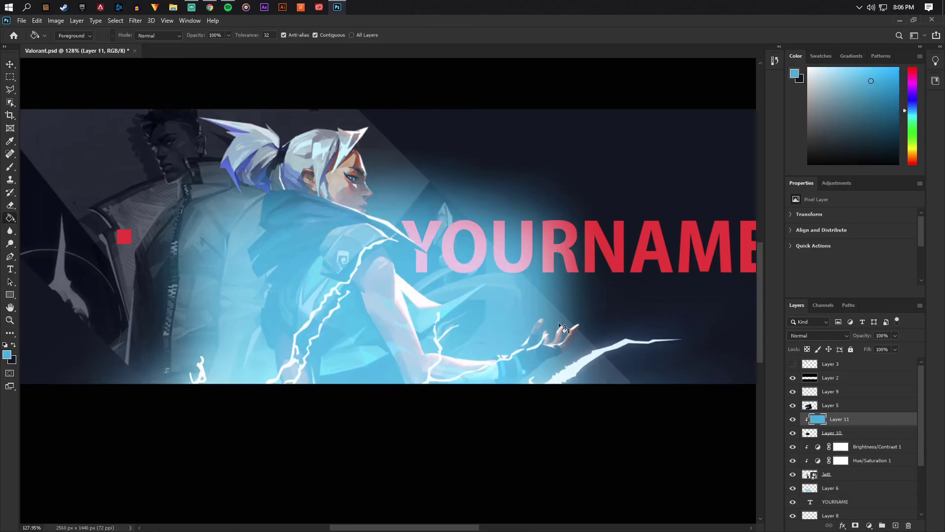
click(804, 338)
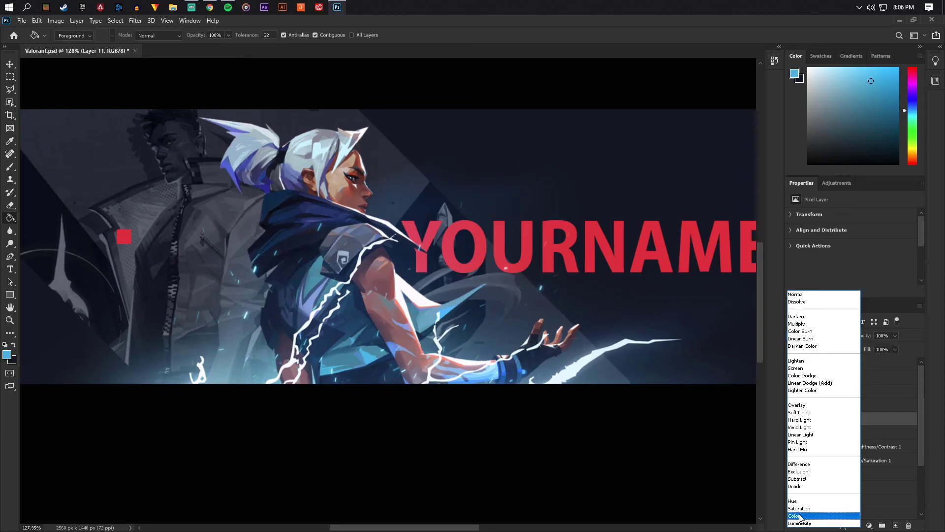
click(800, 516)
key(v)
scroll(355, 184, down, 3)
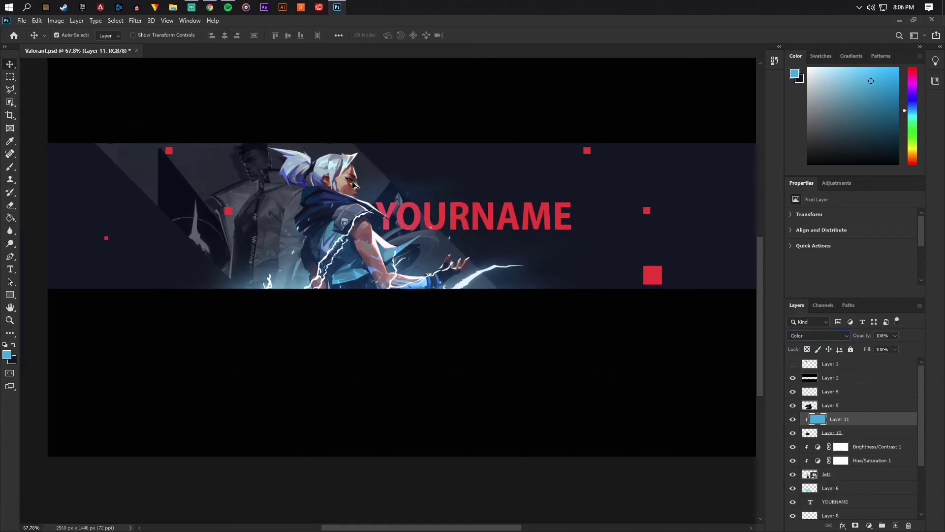
scroll(354, 185, down, 2)
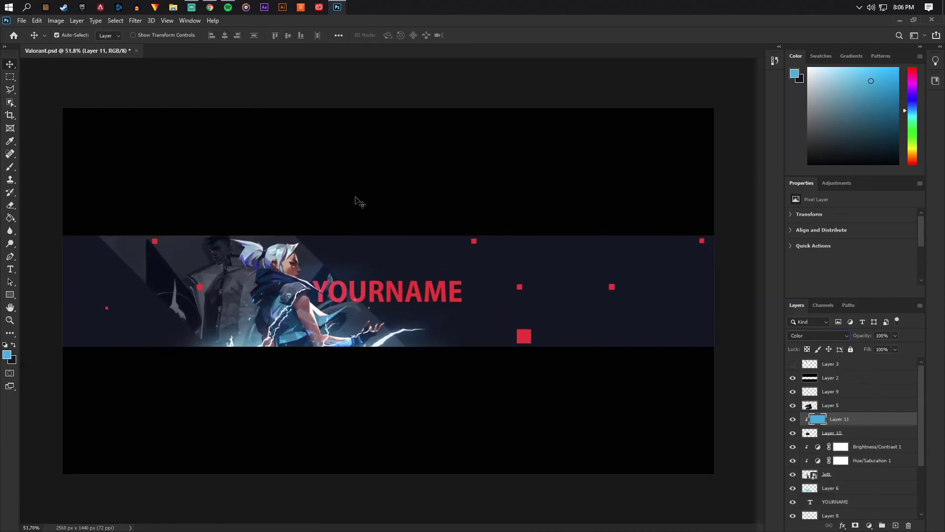